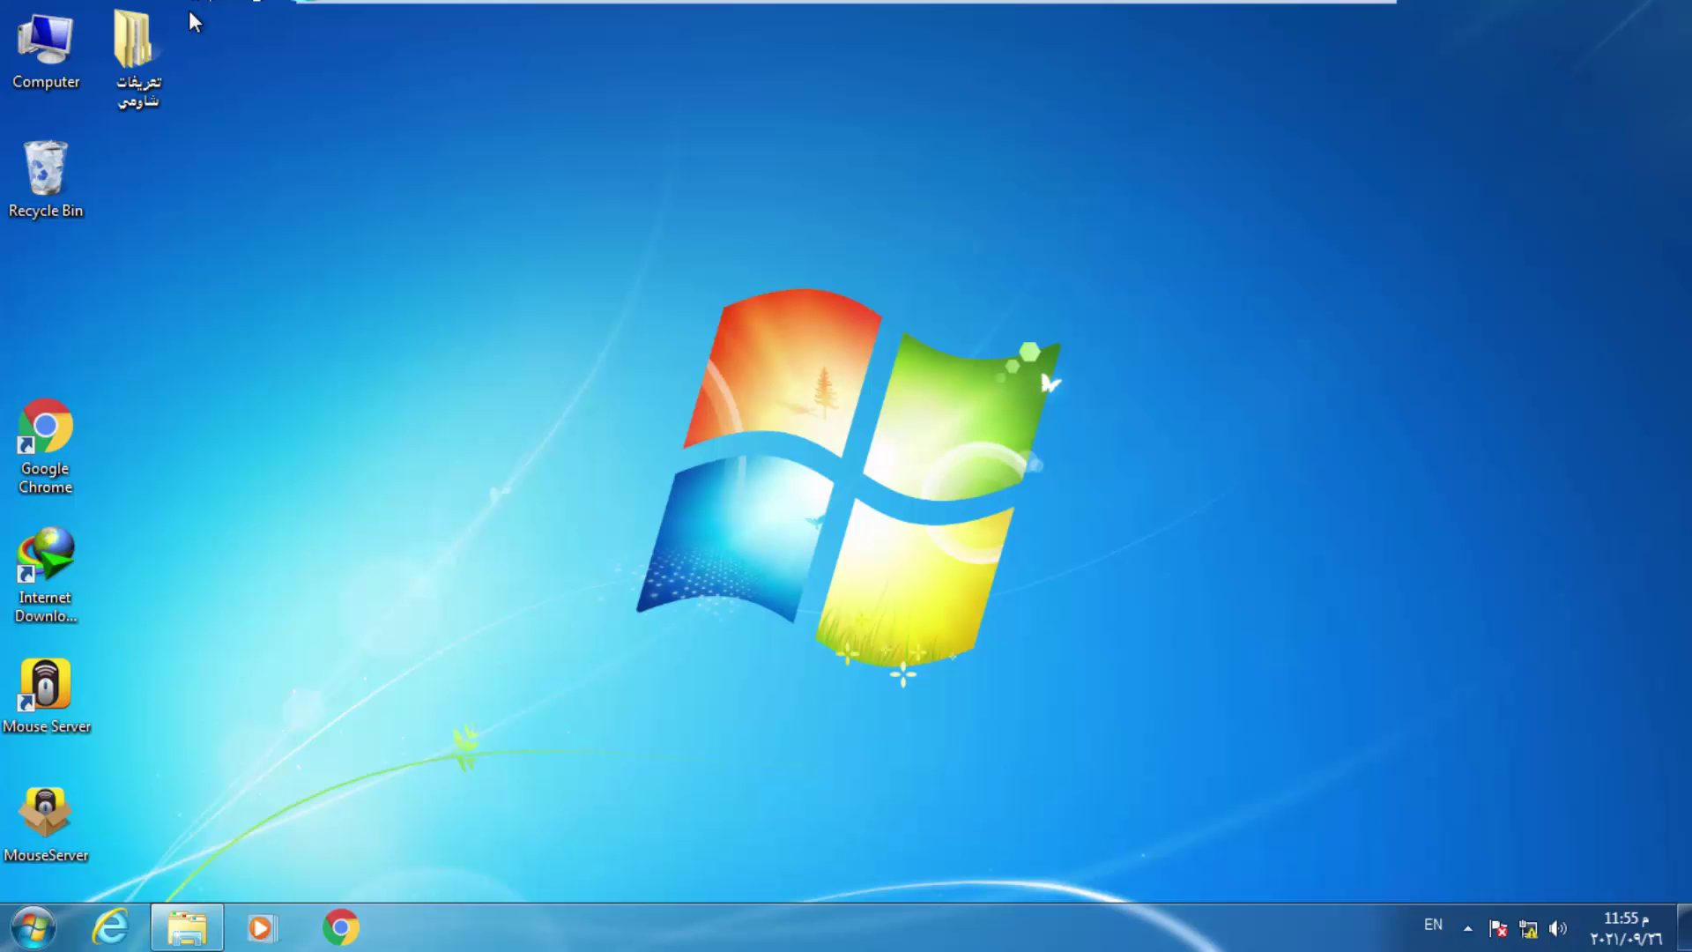
Examine the win10, xp-win7-win8 and troubleshooting subfolders in the desktop folder تعريفات شاومي, and minimize the folder window
{"action": "left_click", "coordinate": [142, 57]}
{"action": "double_click", "coordinate": [142, 57]}
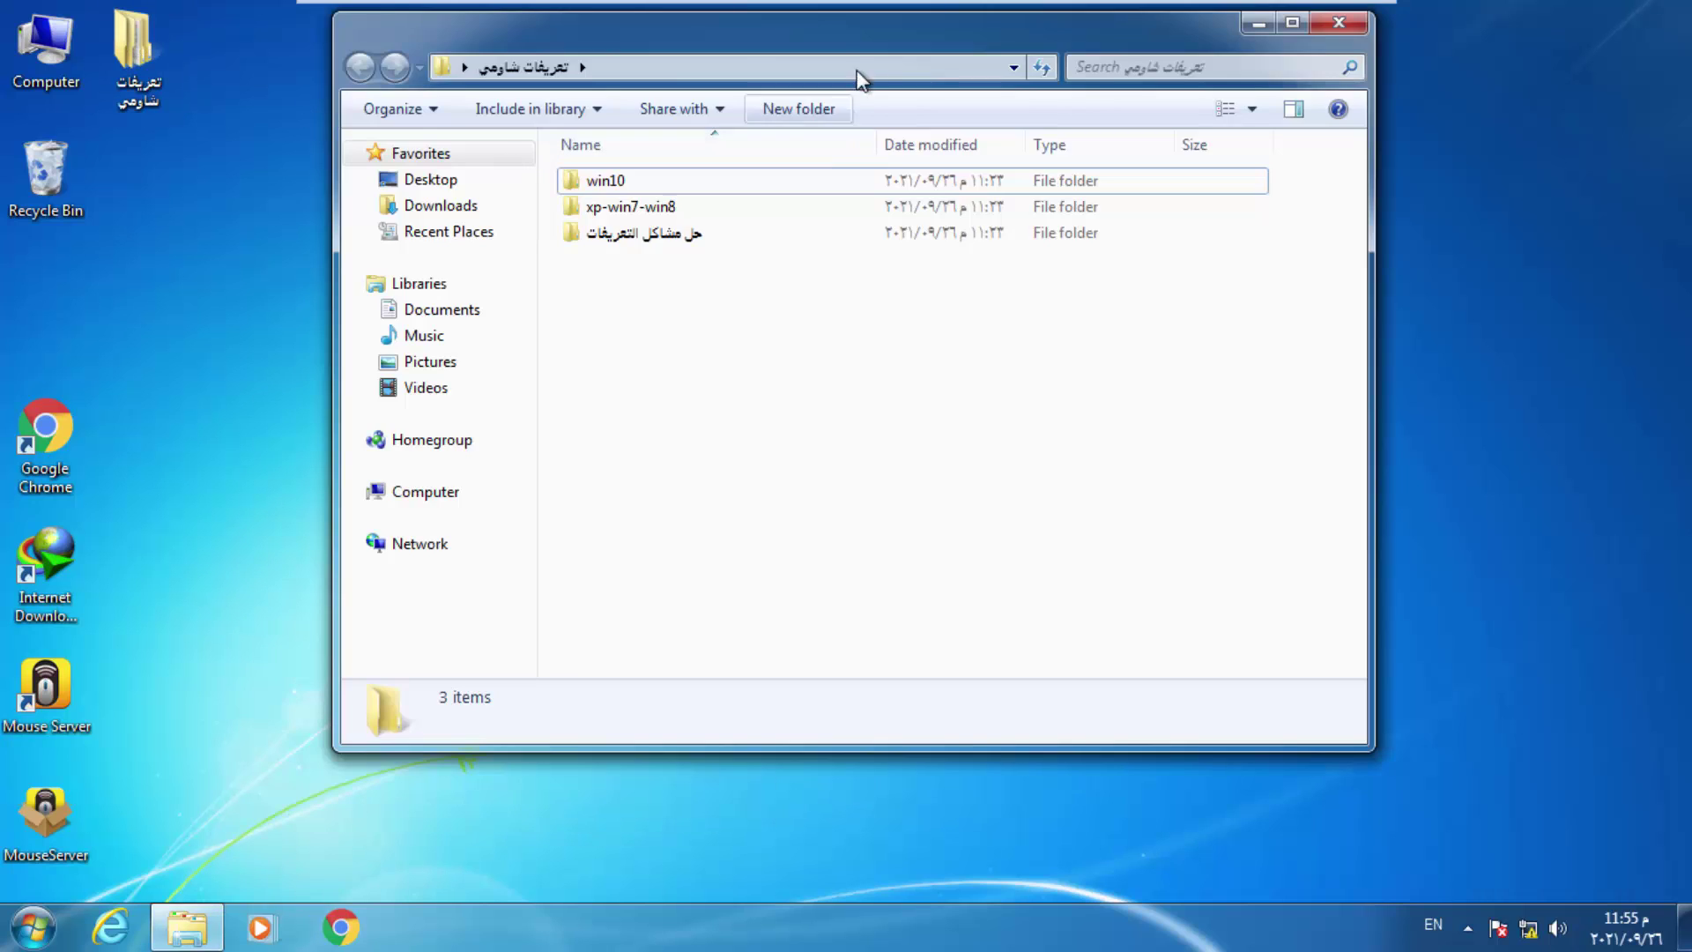
{"action": "double_click", "coordinate": [900, 39]}
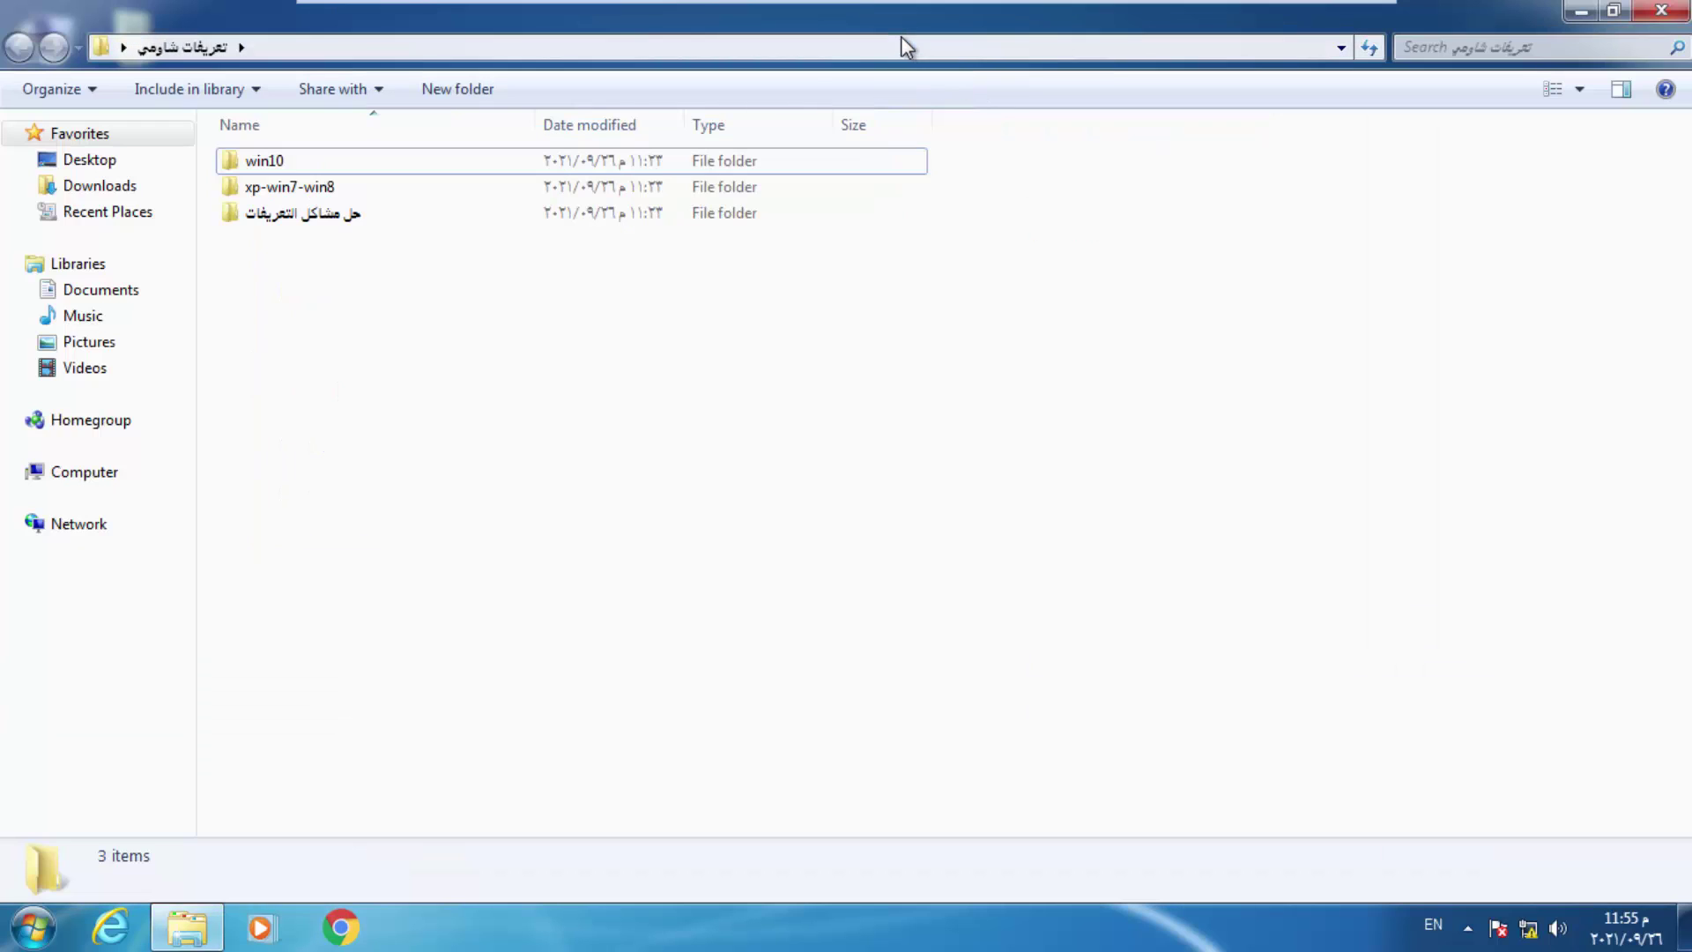
{"action": "left_click", "coordinate": [290, 167]}
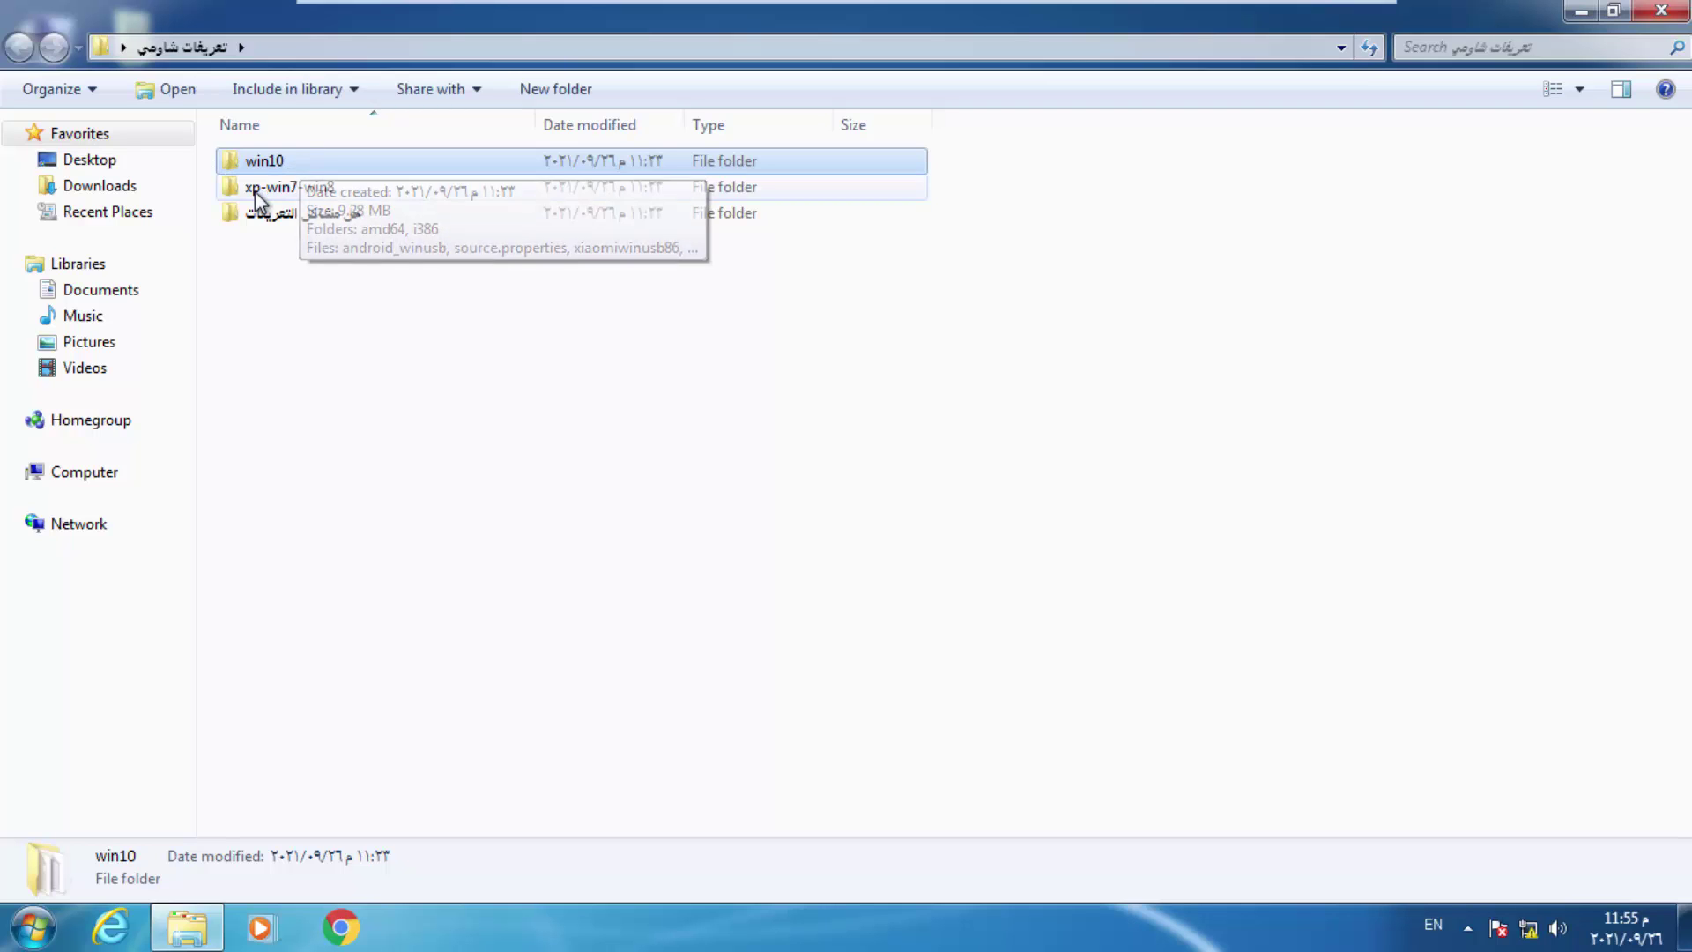
{"action": "left_click", "coordinate": [333, 194]}
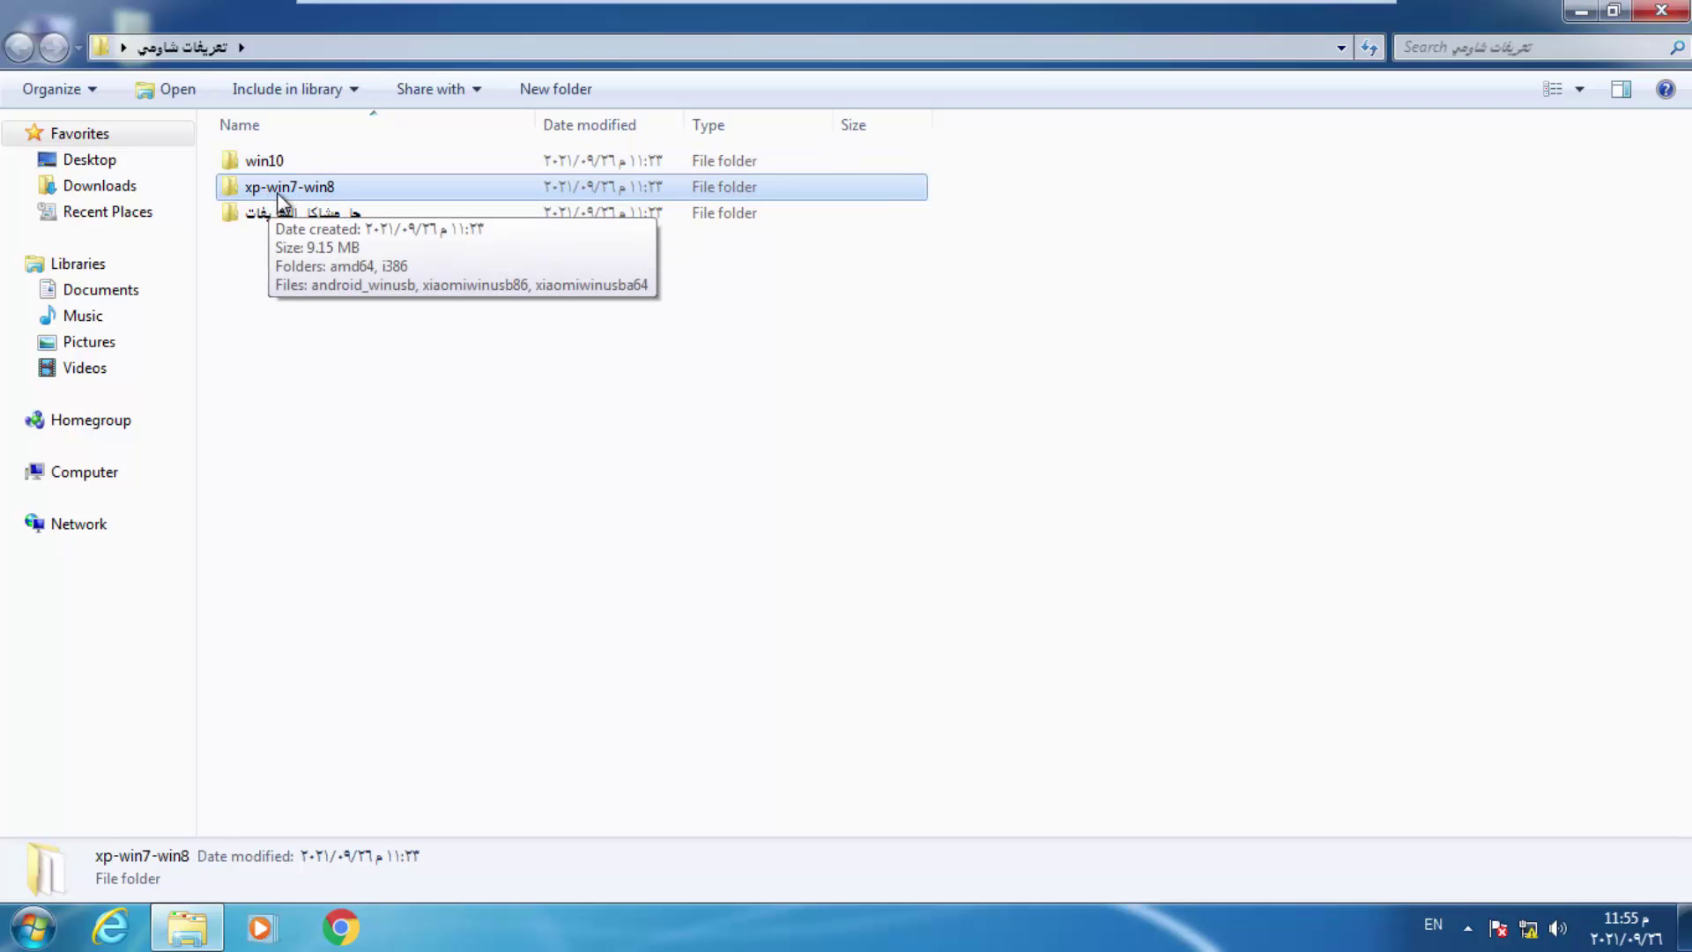
{"action": "left_click", "coordinate": [292, 221]}
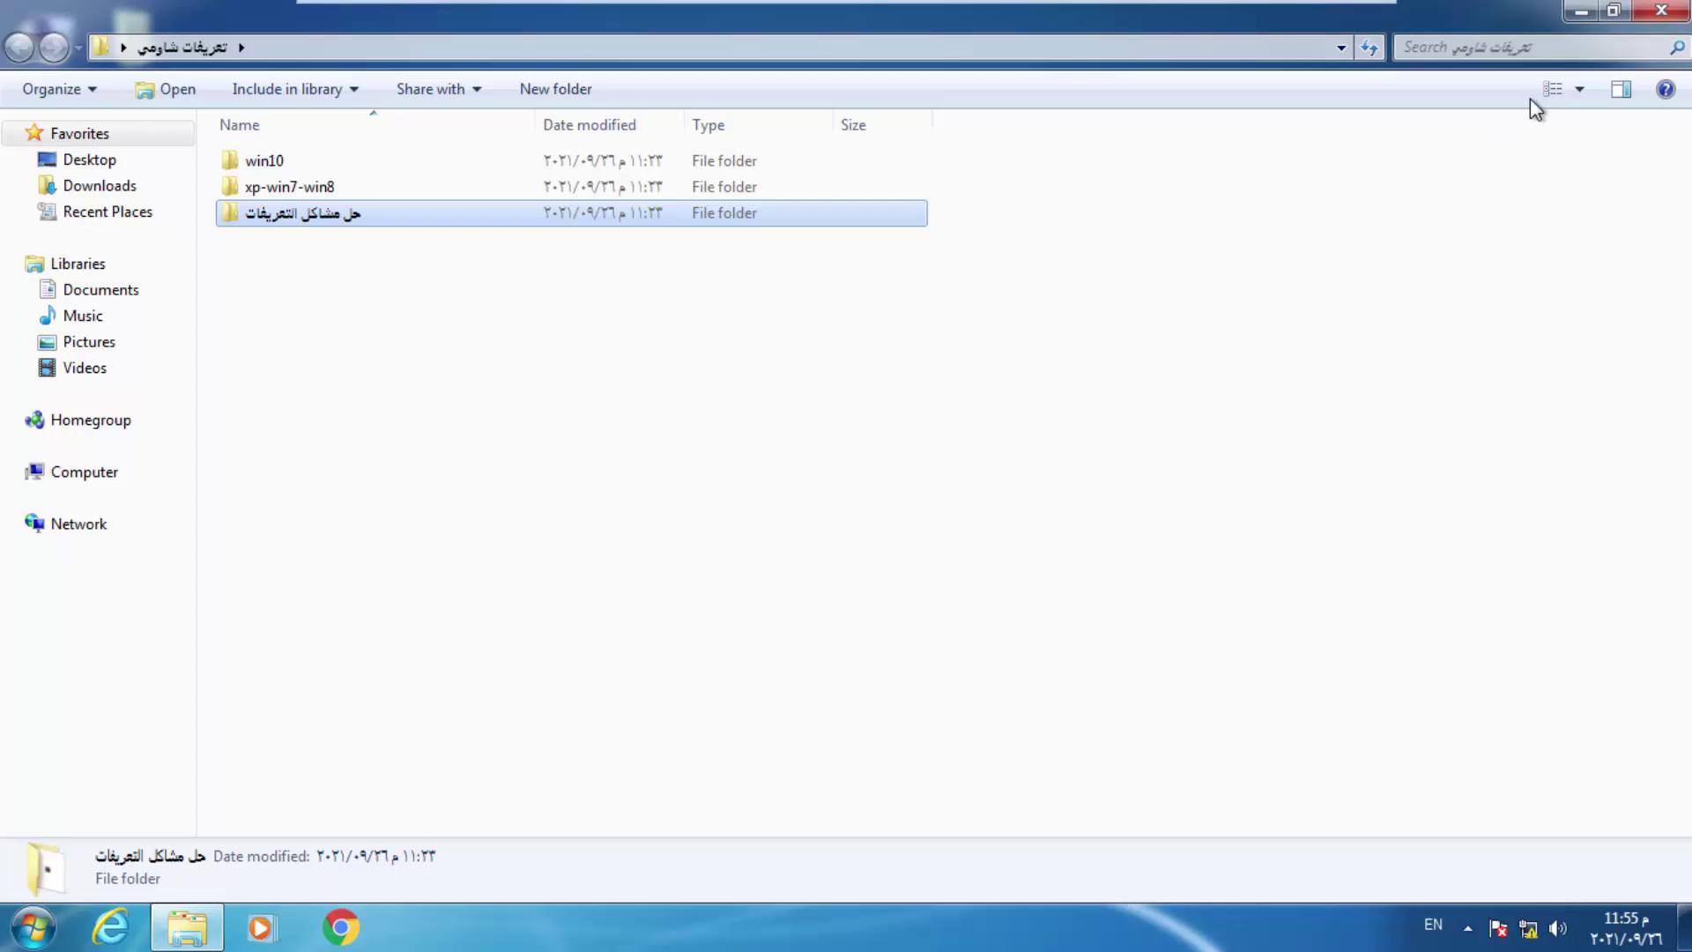
{"action": "left_click", "coordinate": [1581, 11]}
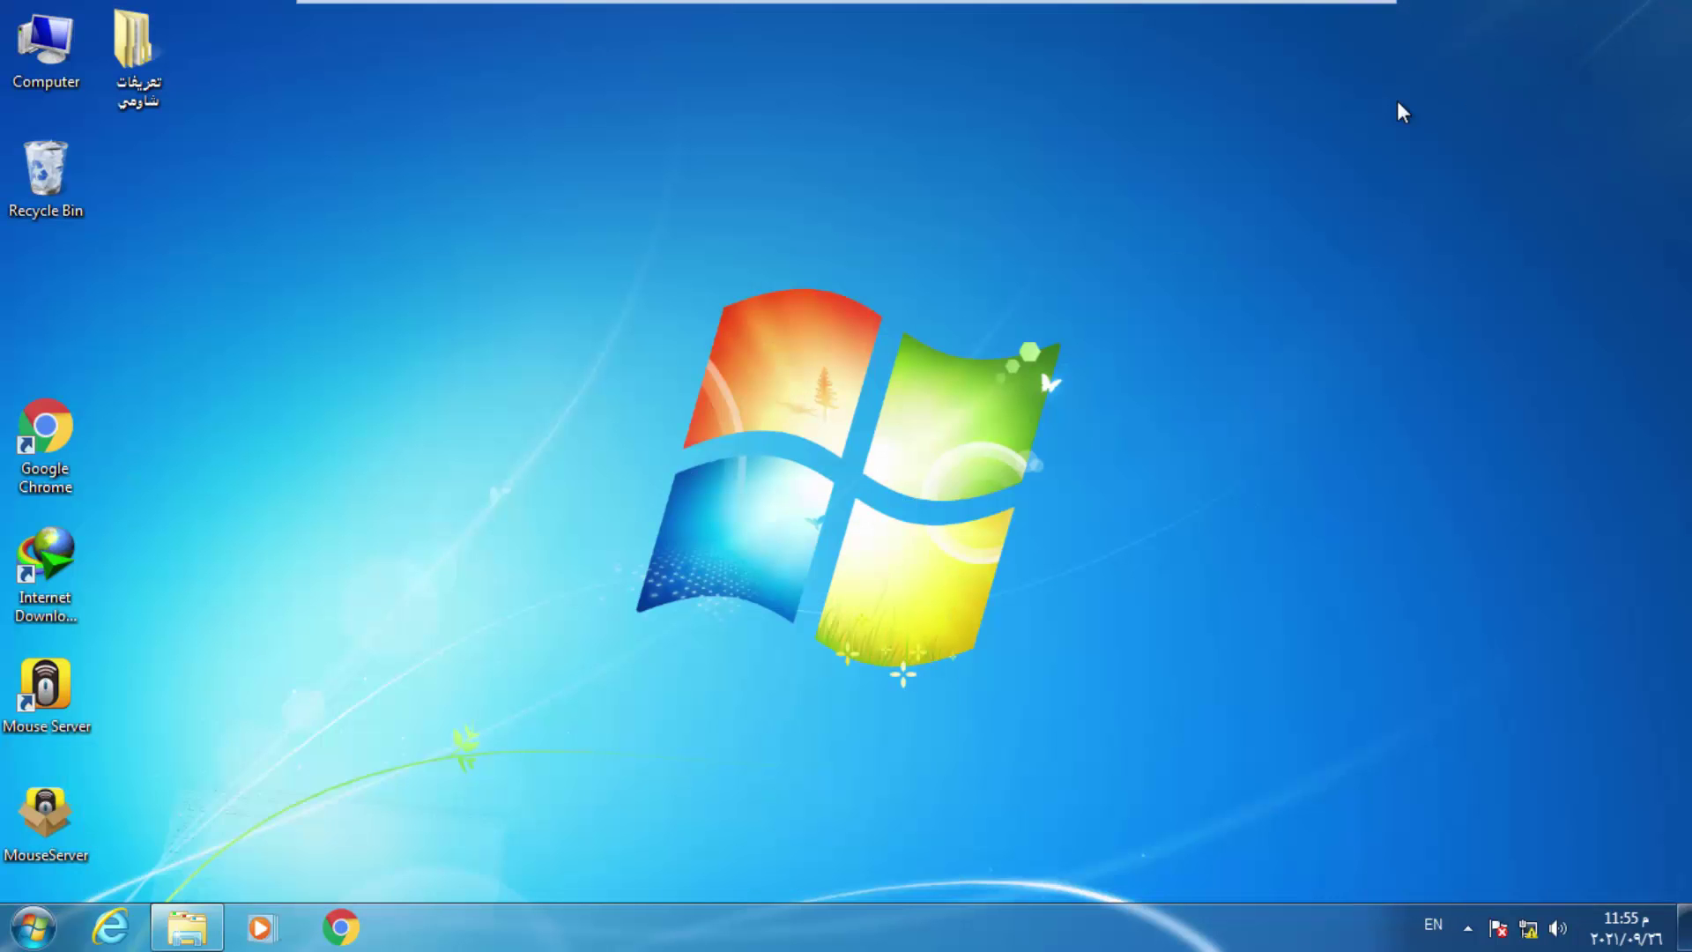
Open Device Manager from the computer's system properties, close the System window and reposition Device Manager on the desktop
{"action": "right_click", "coordinate": [57, 68]}
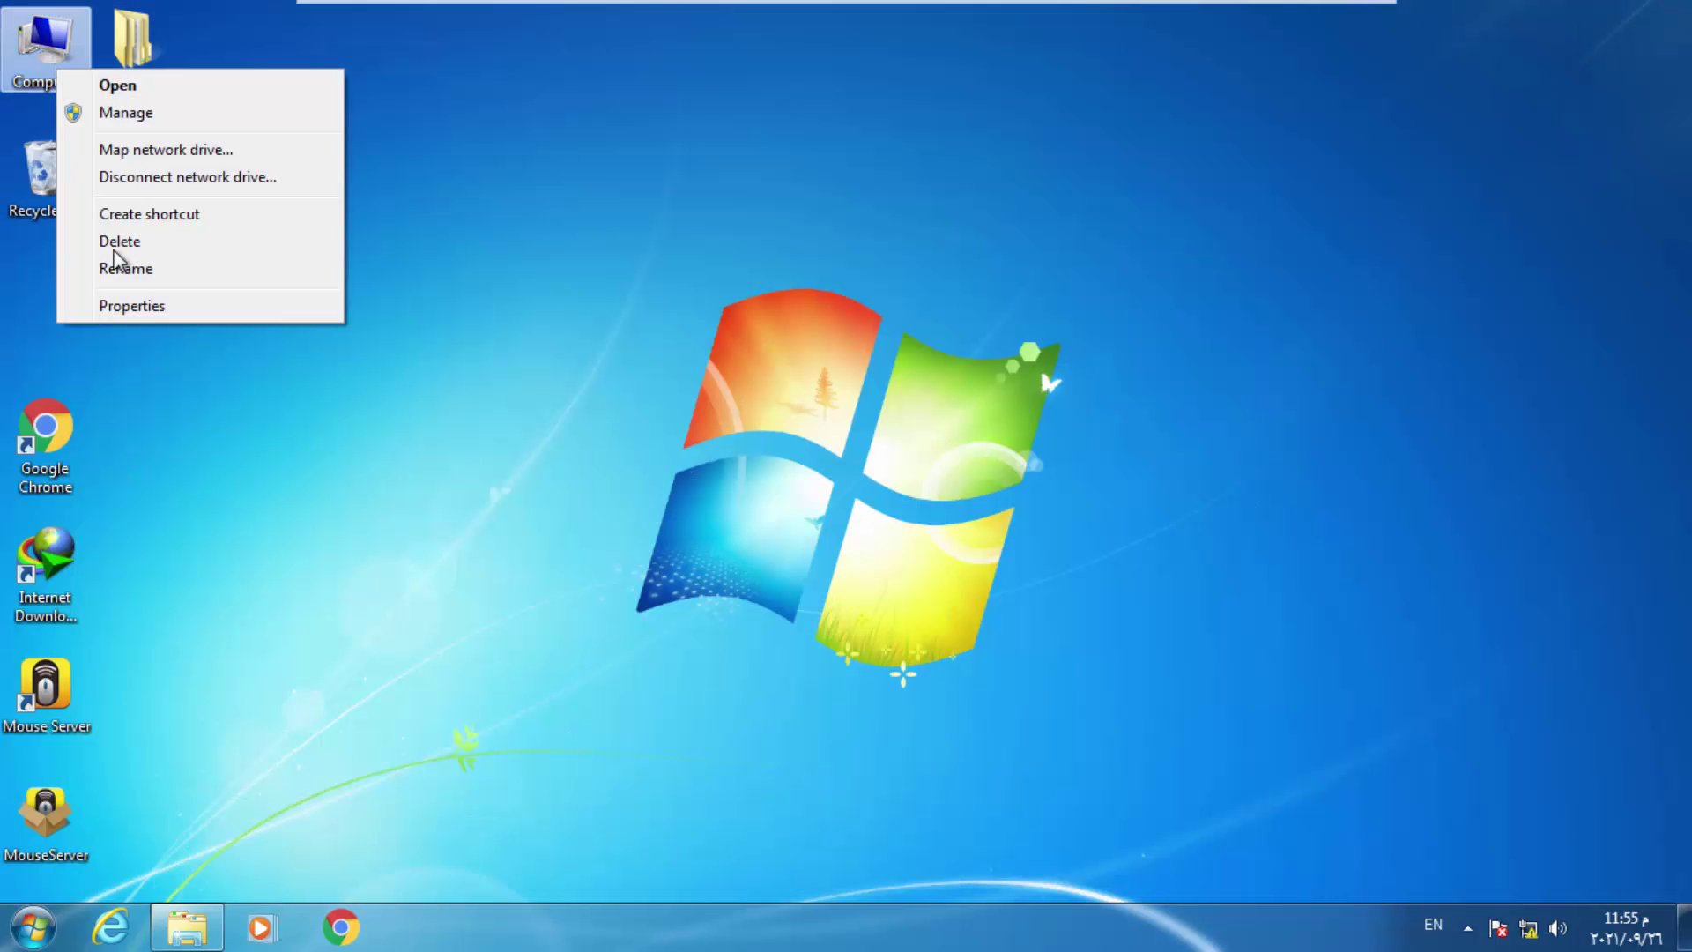
{"action": "left_click", "coordinate": [134, 306]}
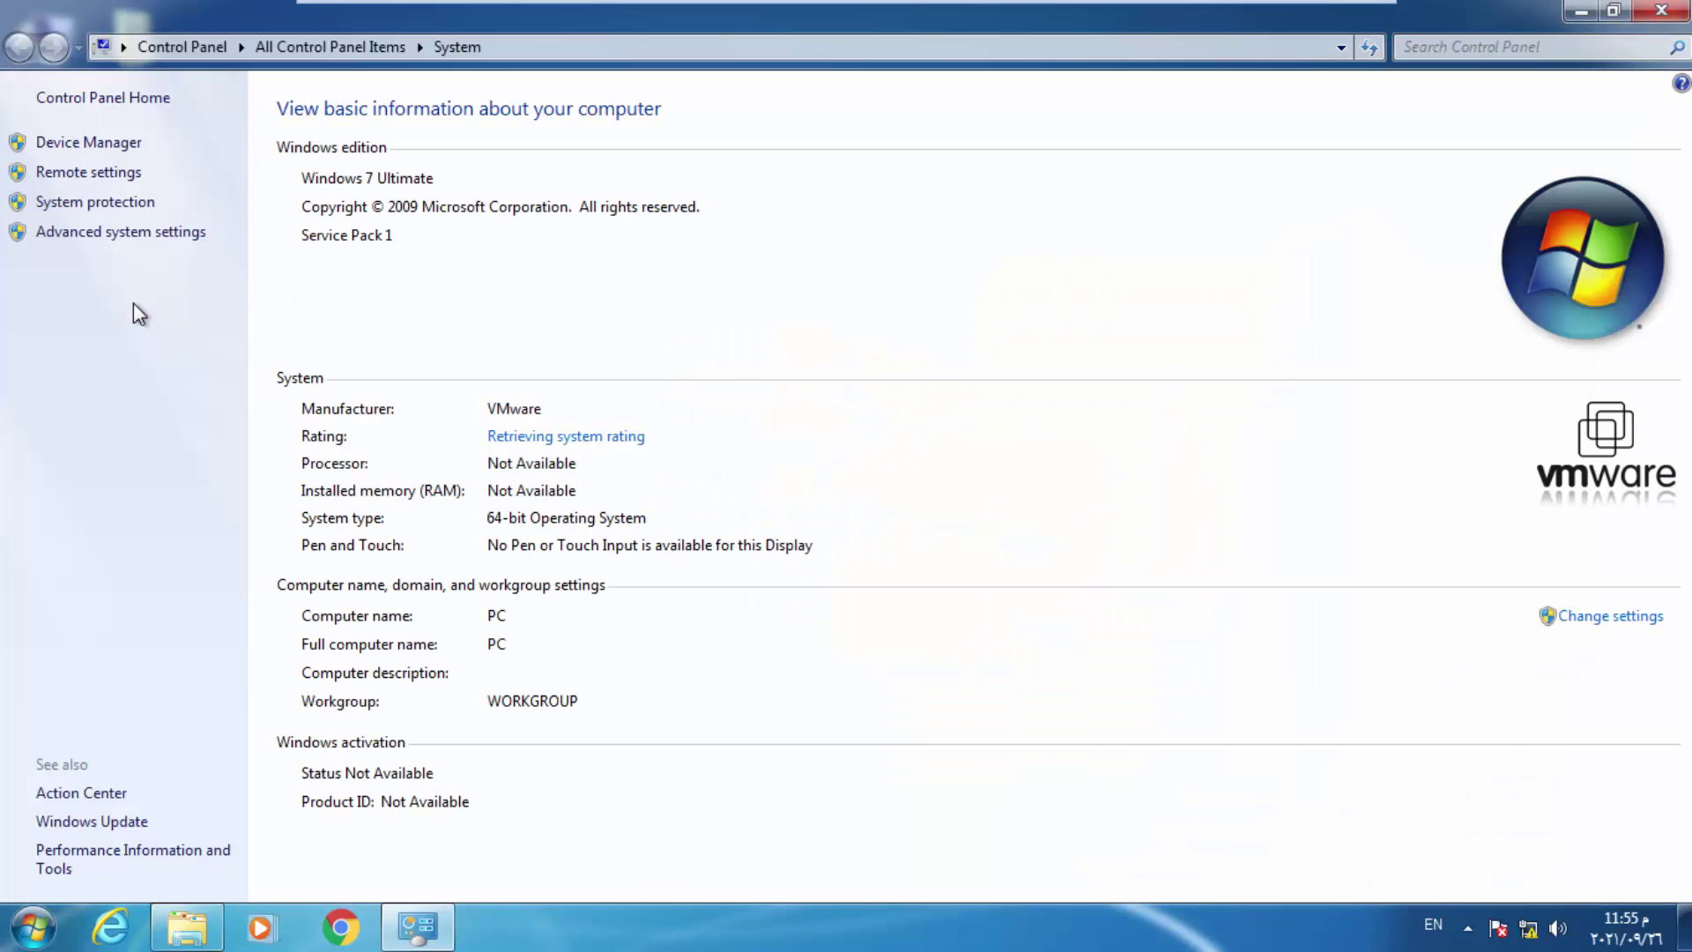
{"action": "left_click", "coordinate": [121, 145]}
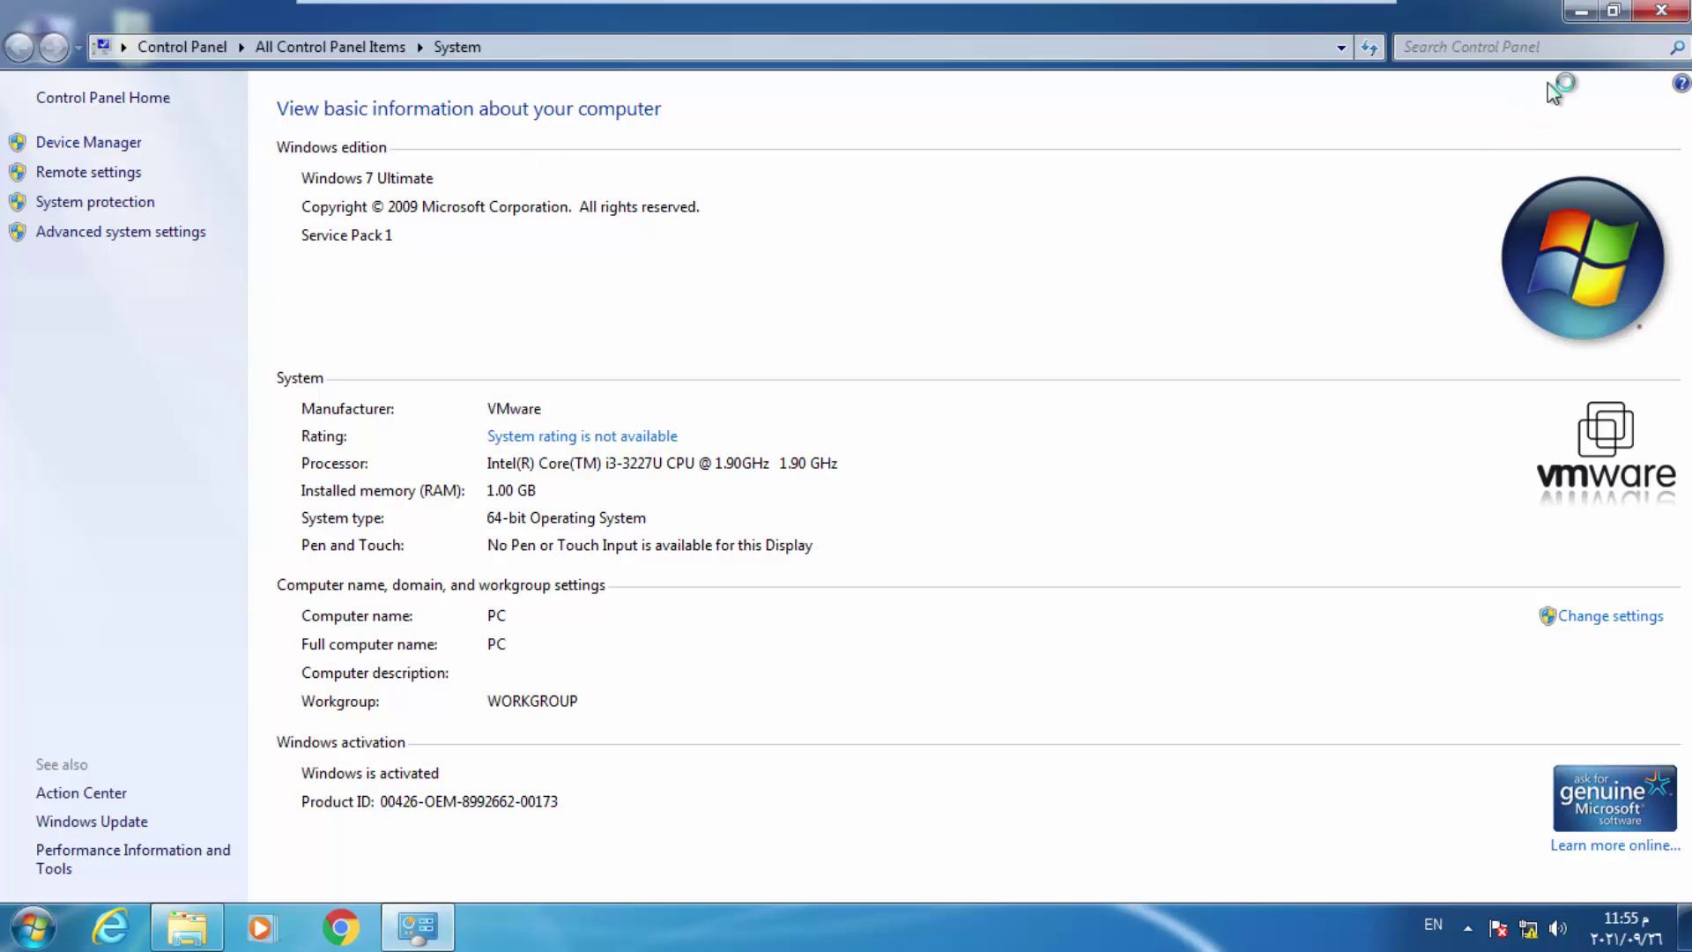
{"action": "left_click", "coordinate": [1663, 13]}
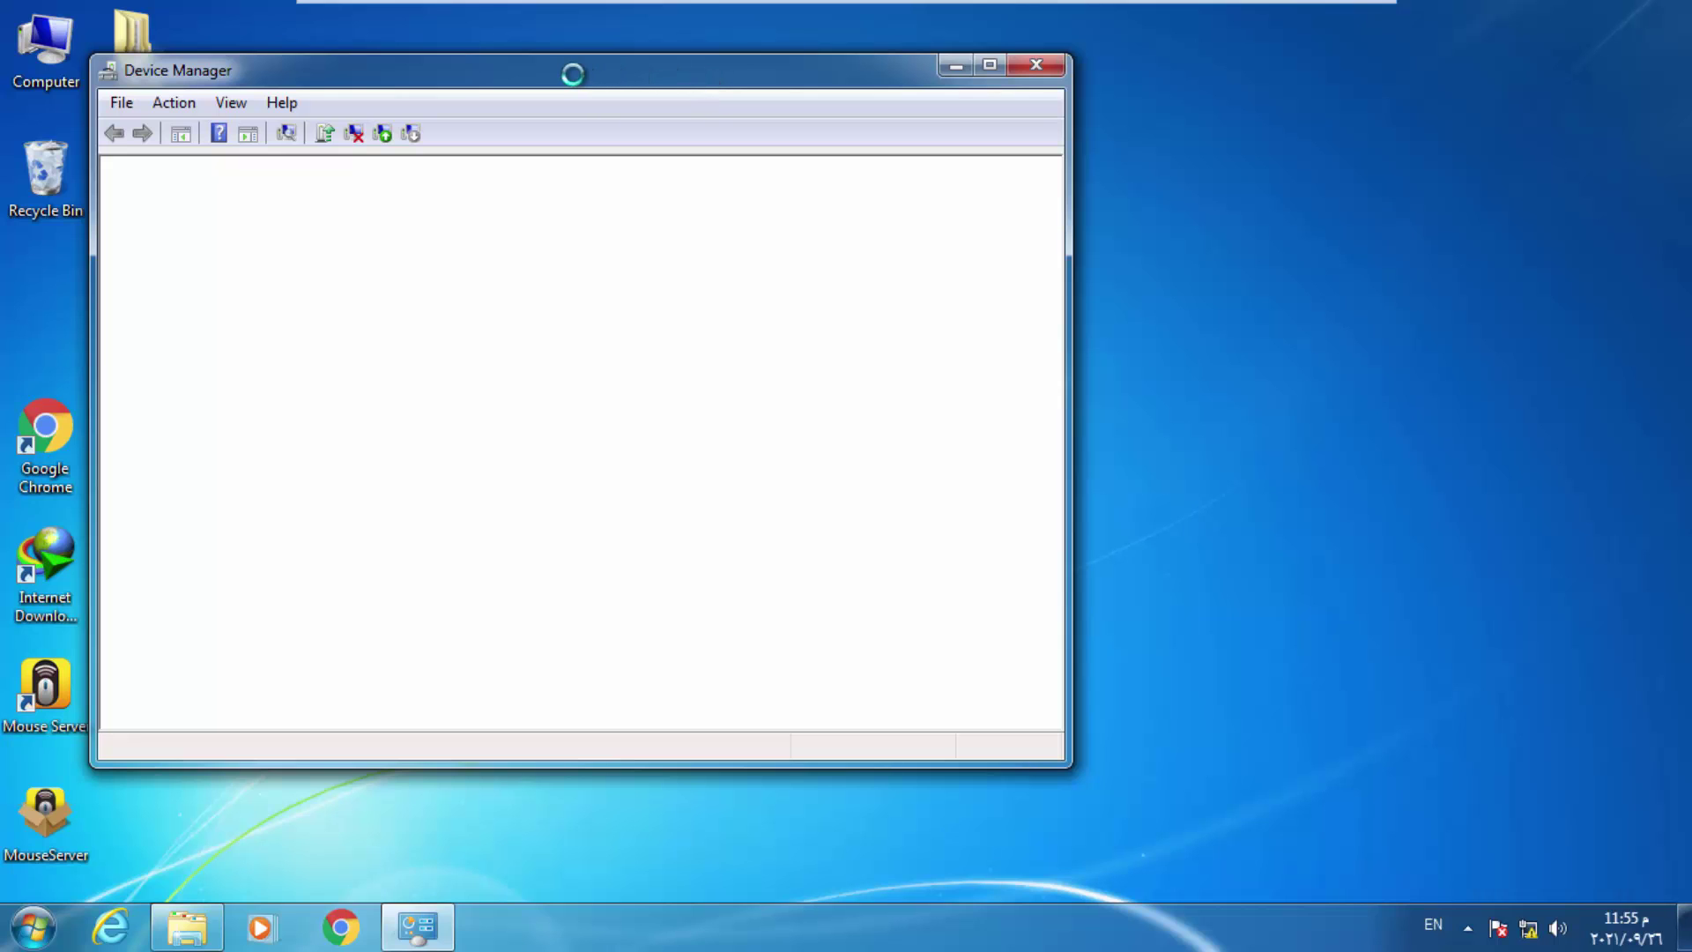
{"action": "left_click_drag", "start_coordinate": [574, 76], "coordinate": [867, 68]}
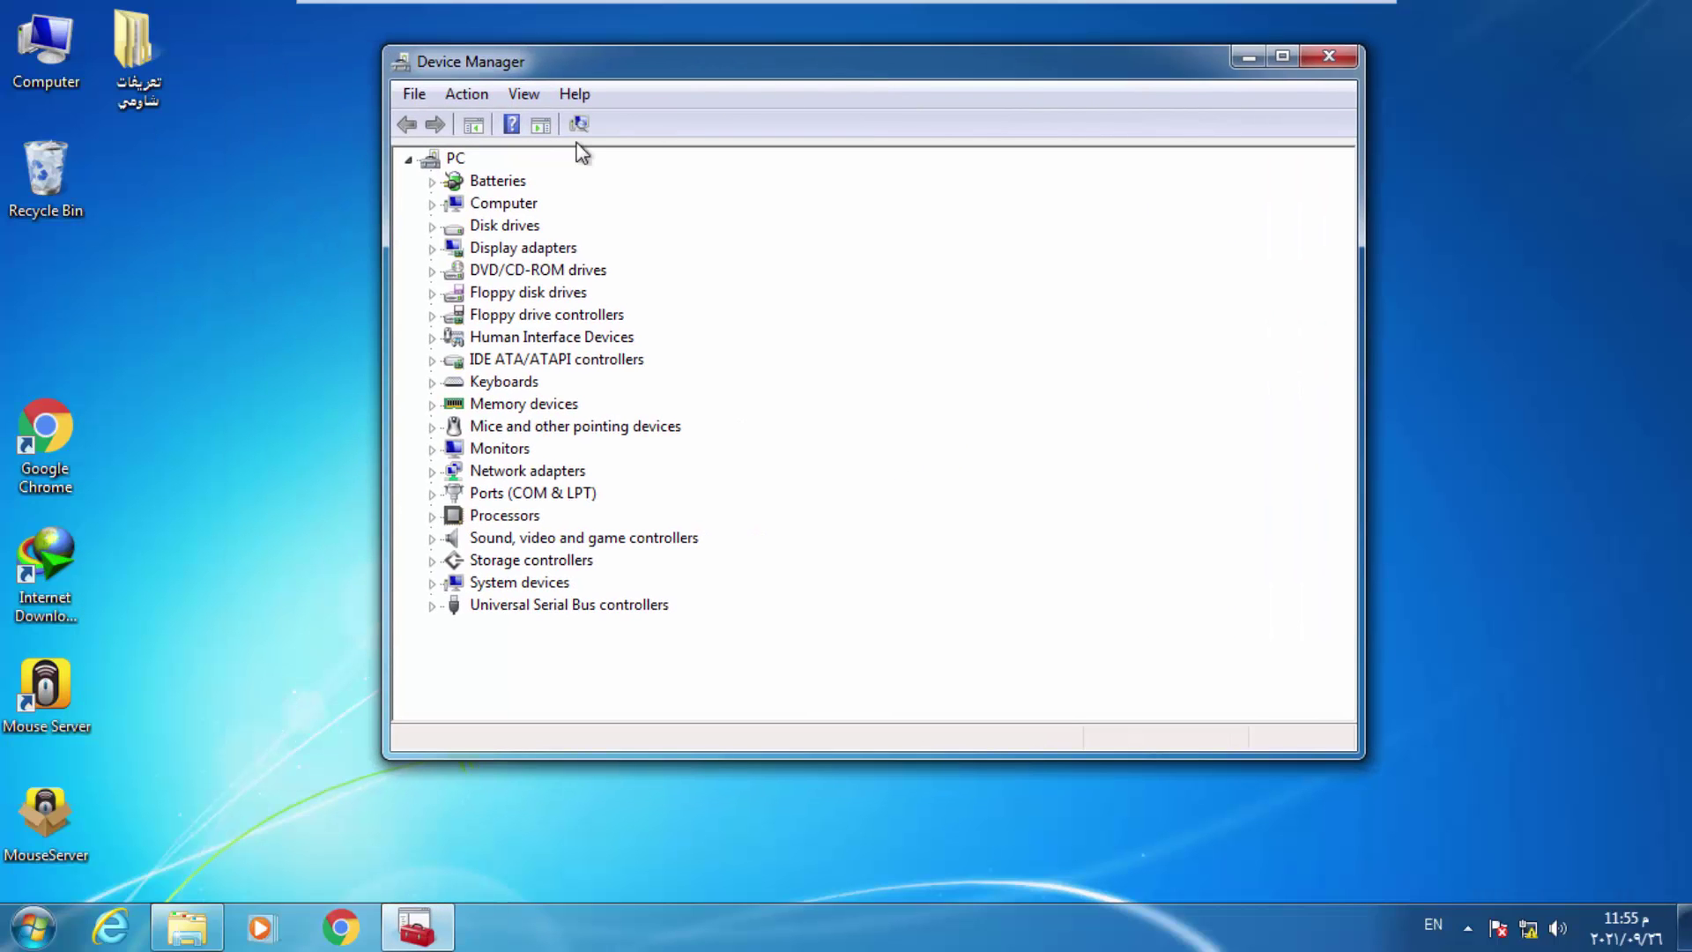
Start adding legacy hardware to the PC, choosing manual selection from a list and the Show All Devices hardware type
{"action": "right_click", "coordinate": [455, 164]}
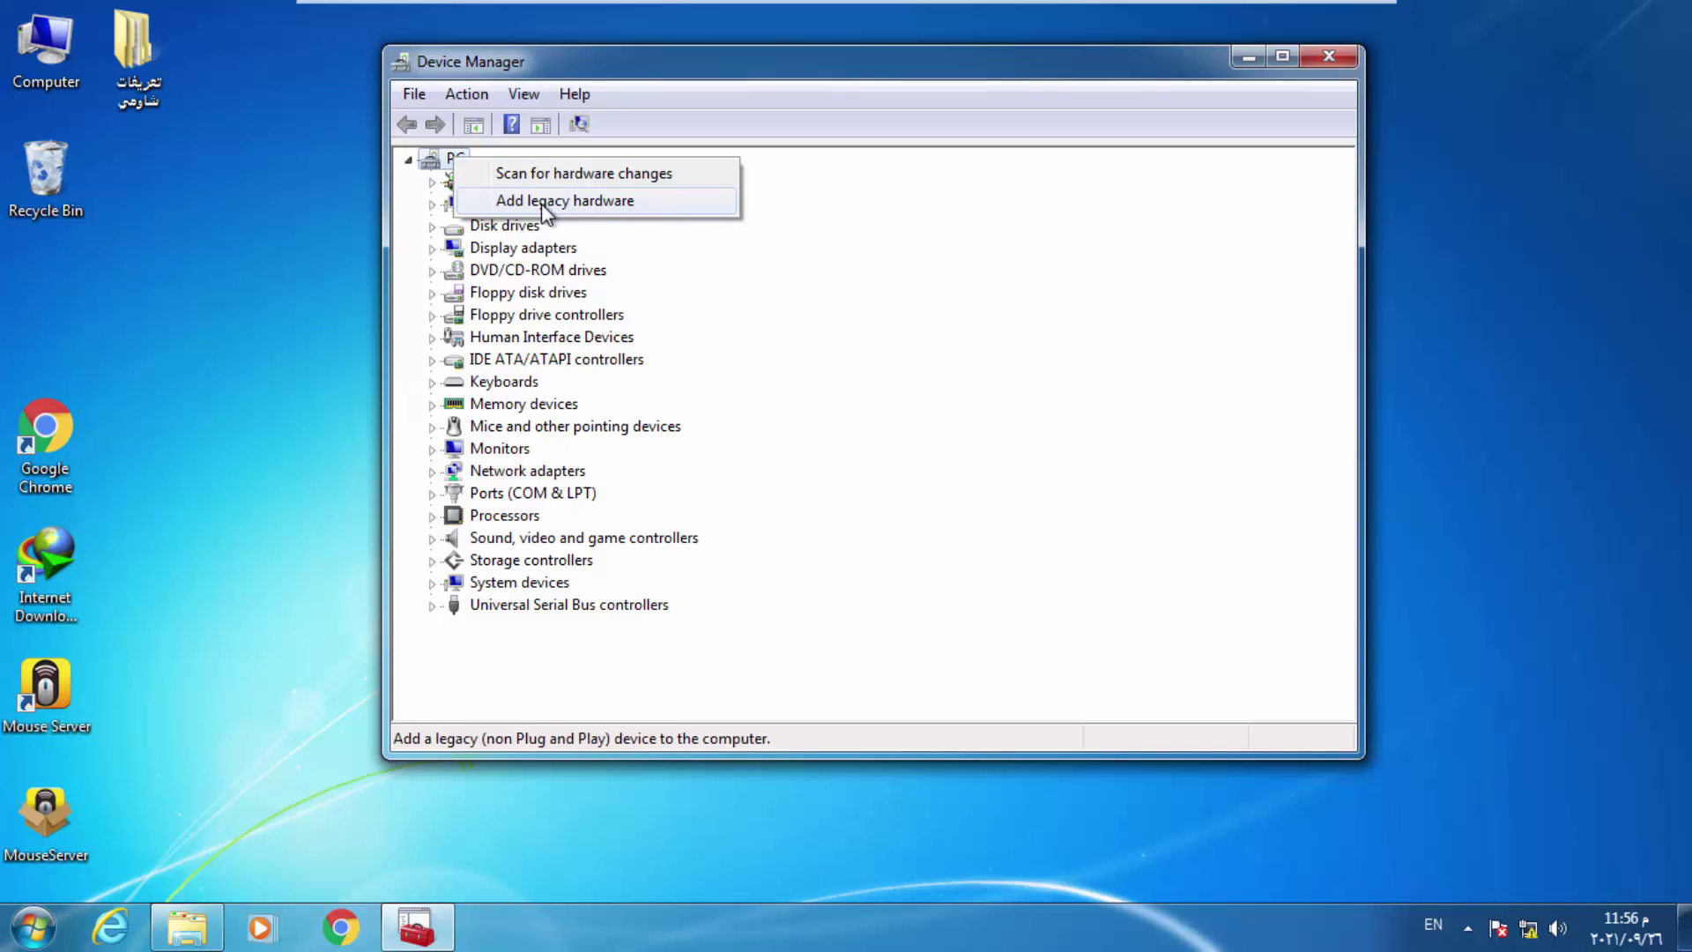
{"action": "left_click", "coordinate": [701, 203]}
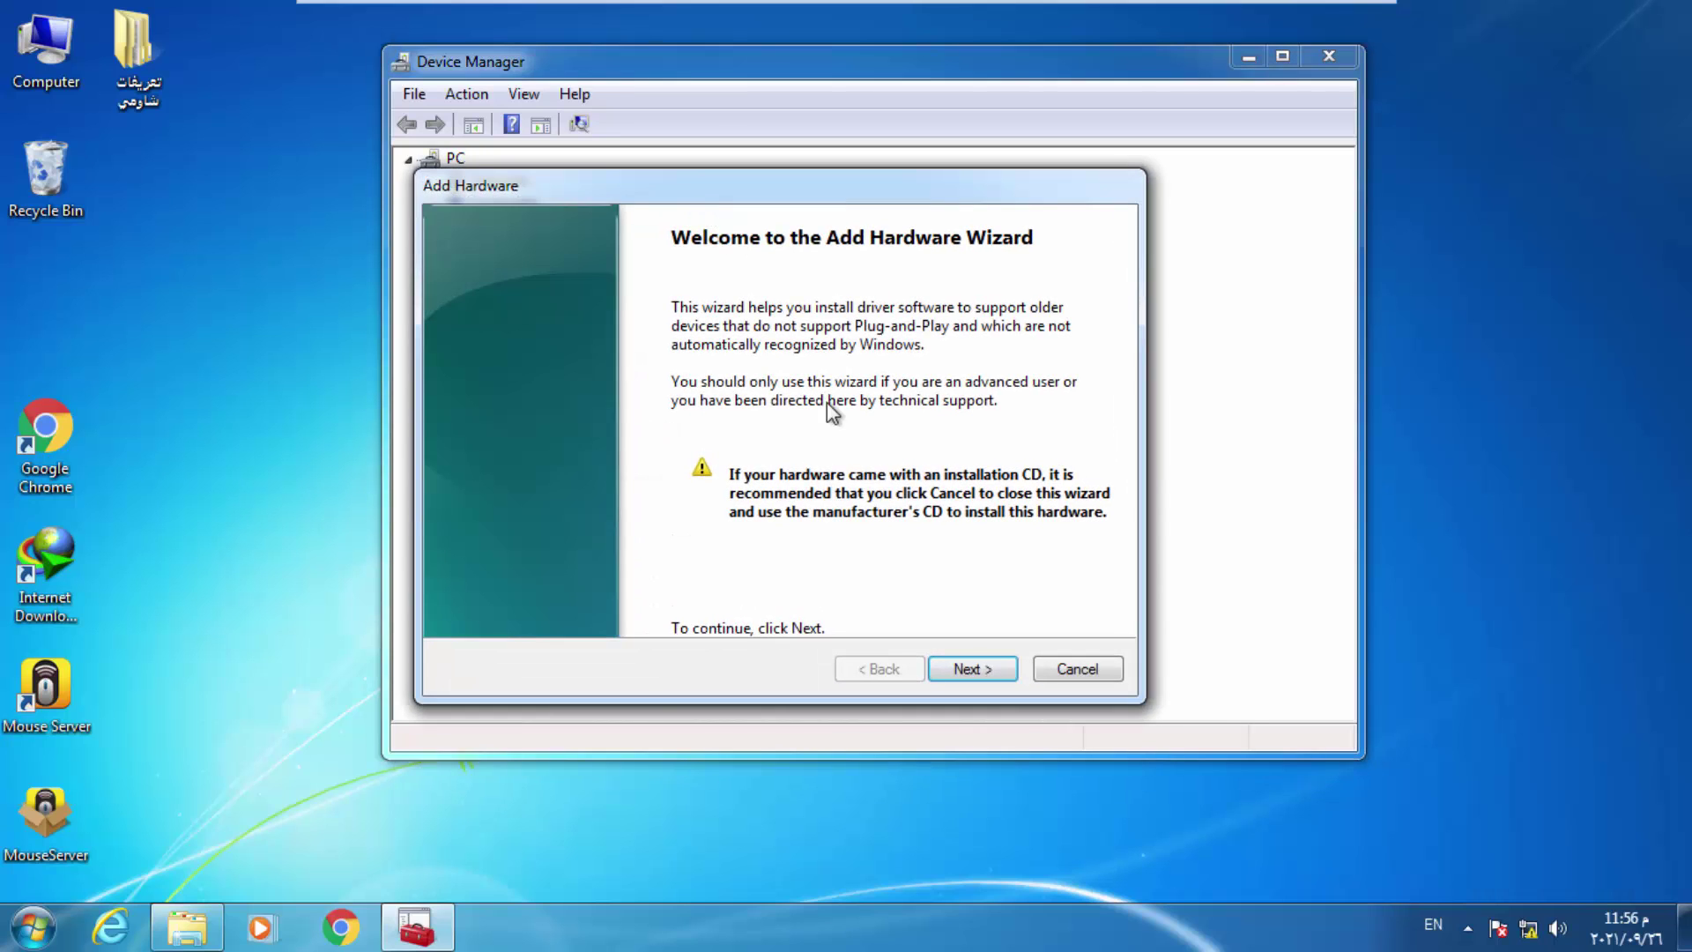
{"action": "left_click", "coordinate": [988, 675]}
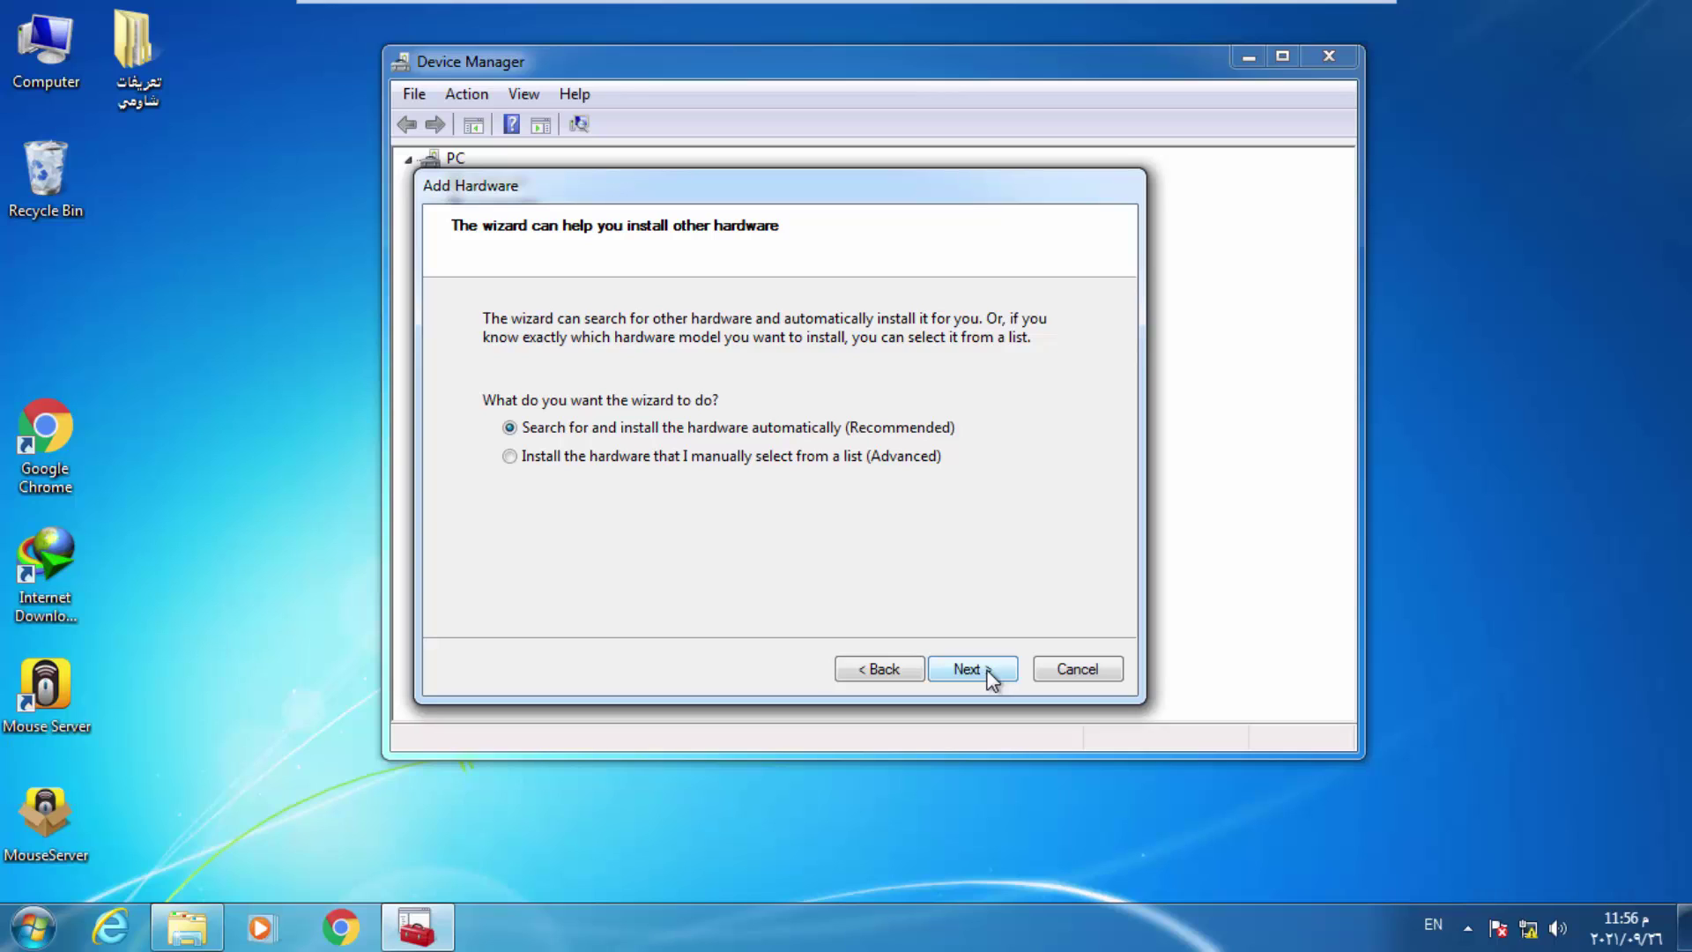
{"action": "left_click", "coordinate": [535, 466]}
{"action": "left_click", "coordinate": [967, 671]}
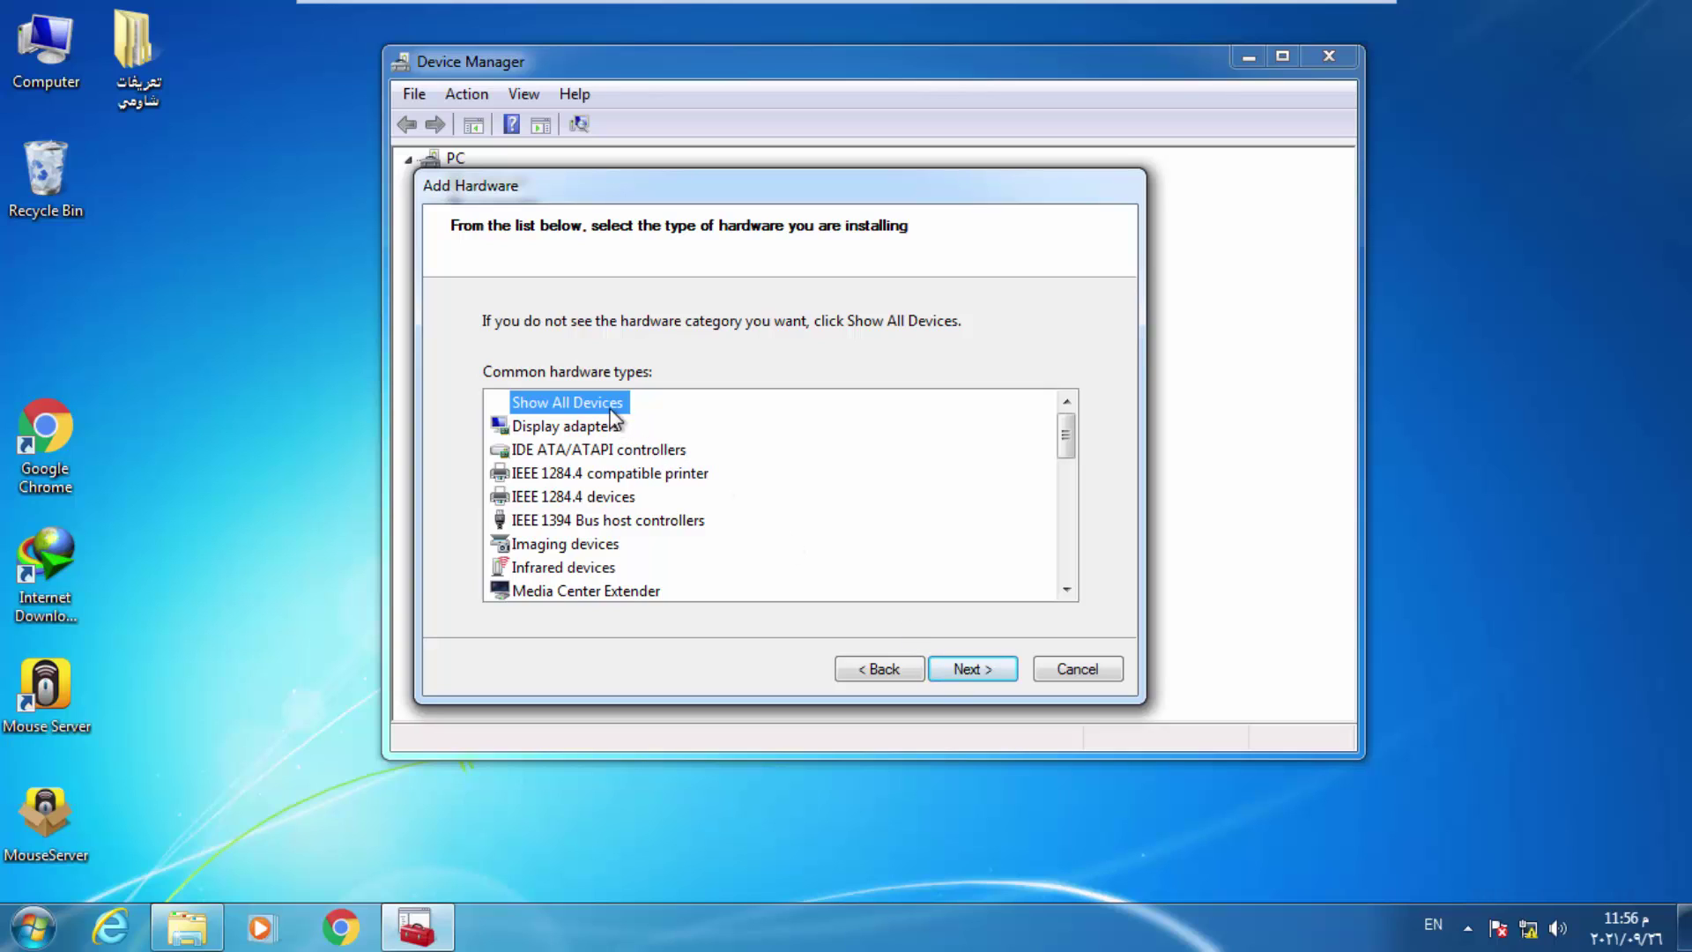
{"action": "left_click", "coordinate": [970, 671]}
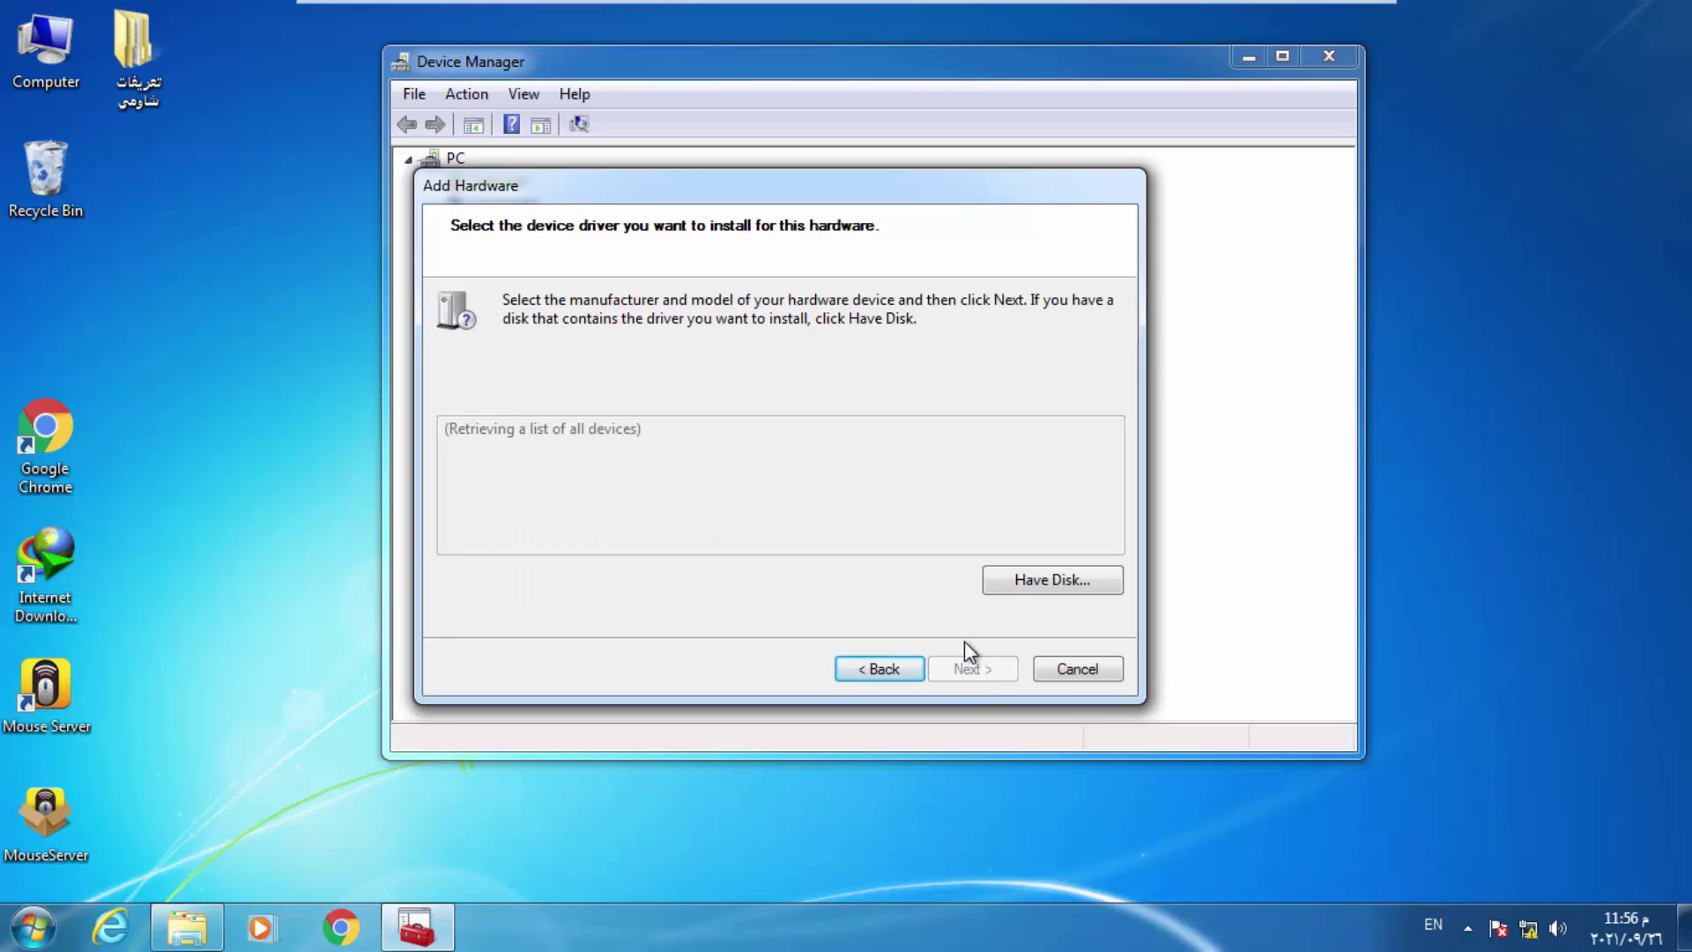
Load the driver from disk using android_winusb in the xp-win7-win8 subfolder of the desktop folder تعريفات شاومي
{"action": "left_click", "coordinate": [1049, 581]}
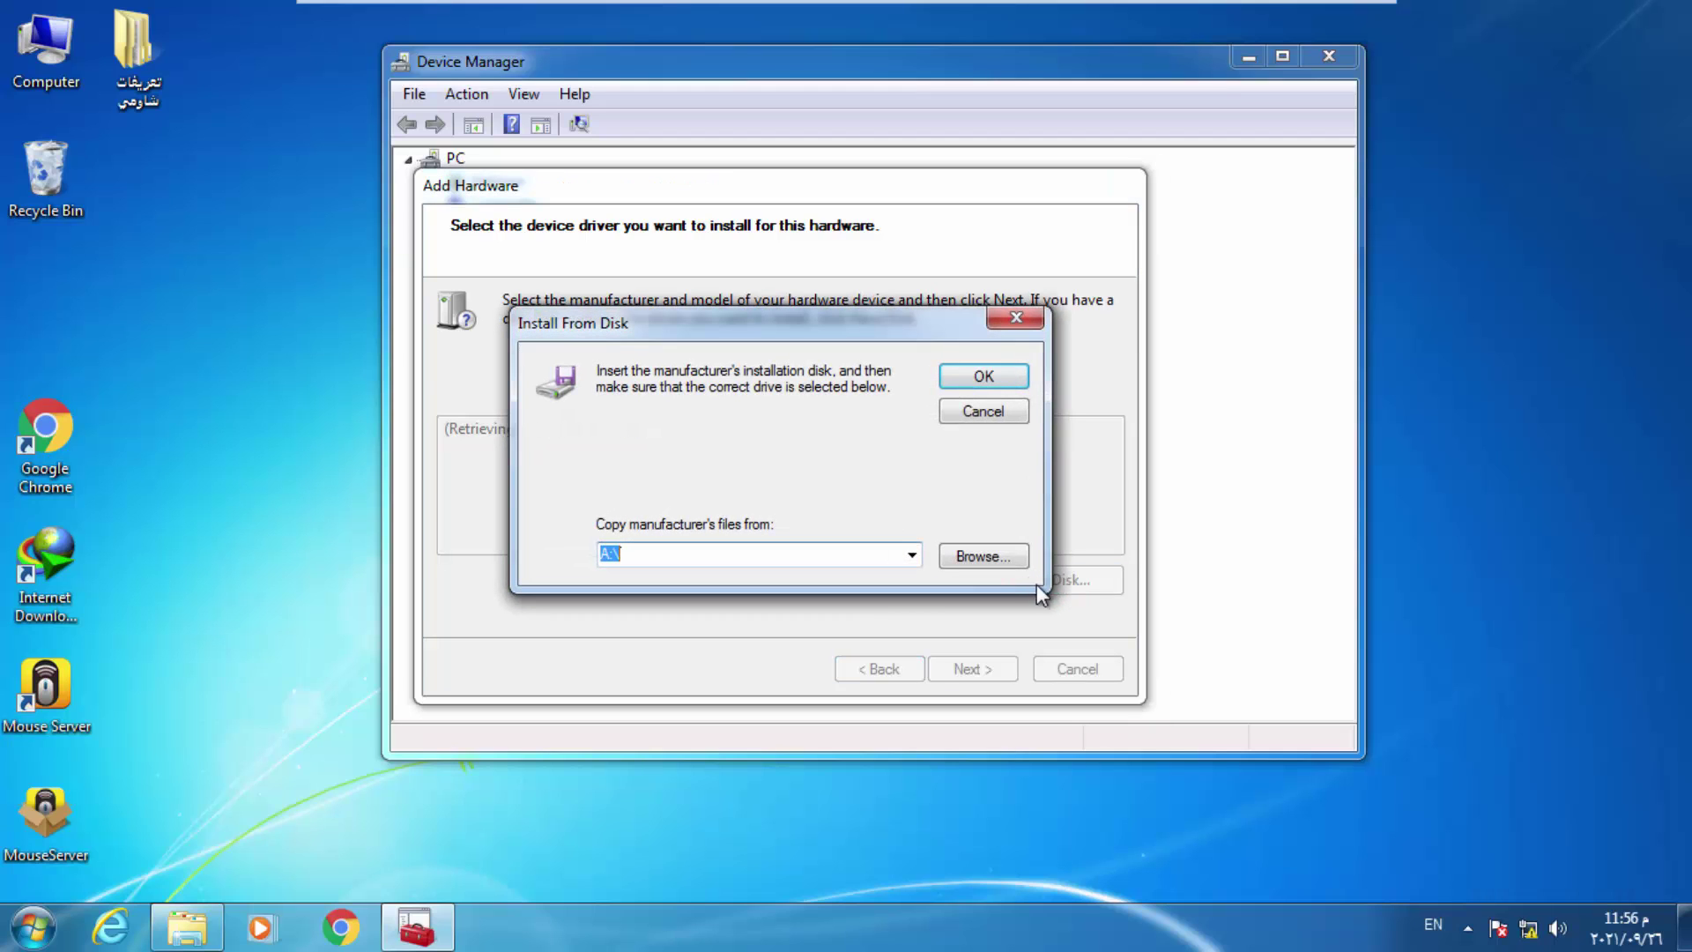
{"action": "left_click", "coordinate": [987, 563]}
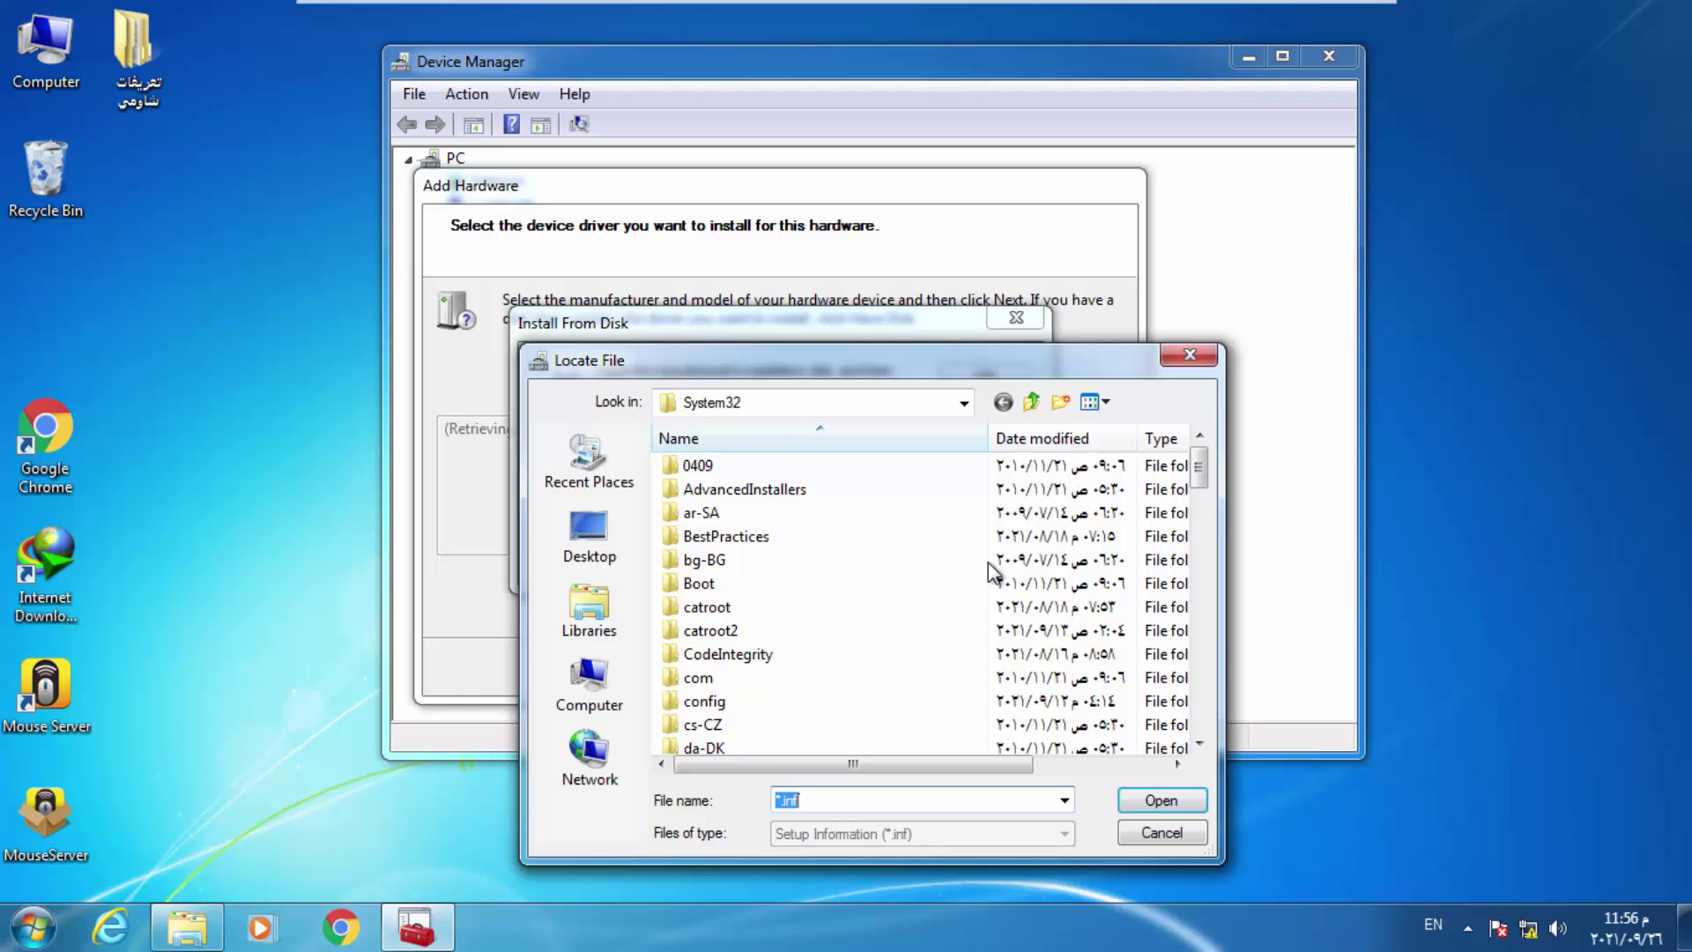
{"action": "left_click", "coordinate": [595, 529]}
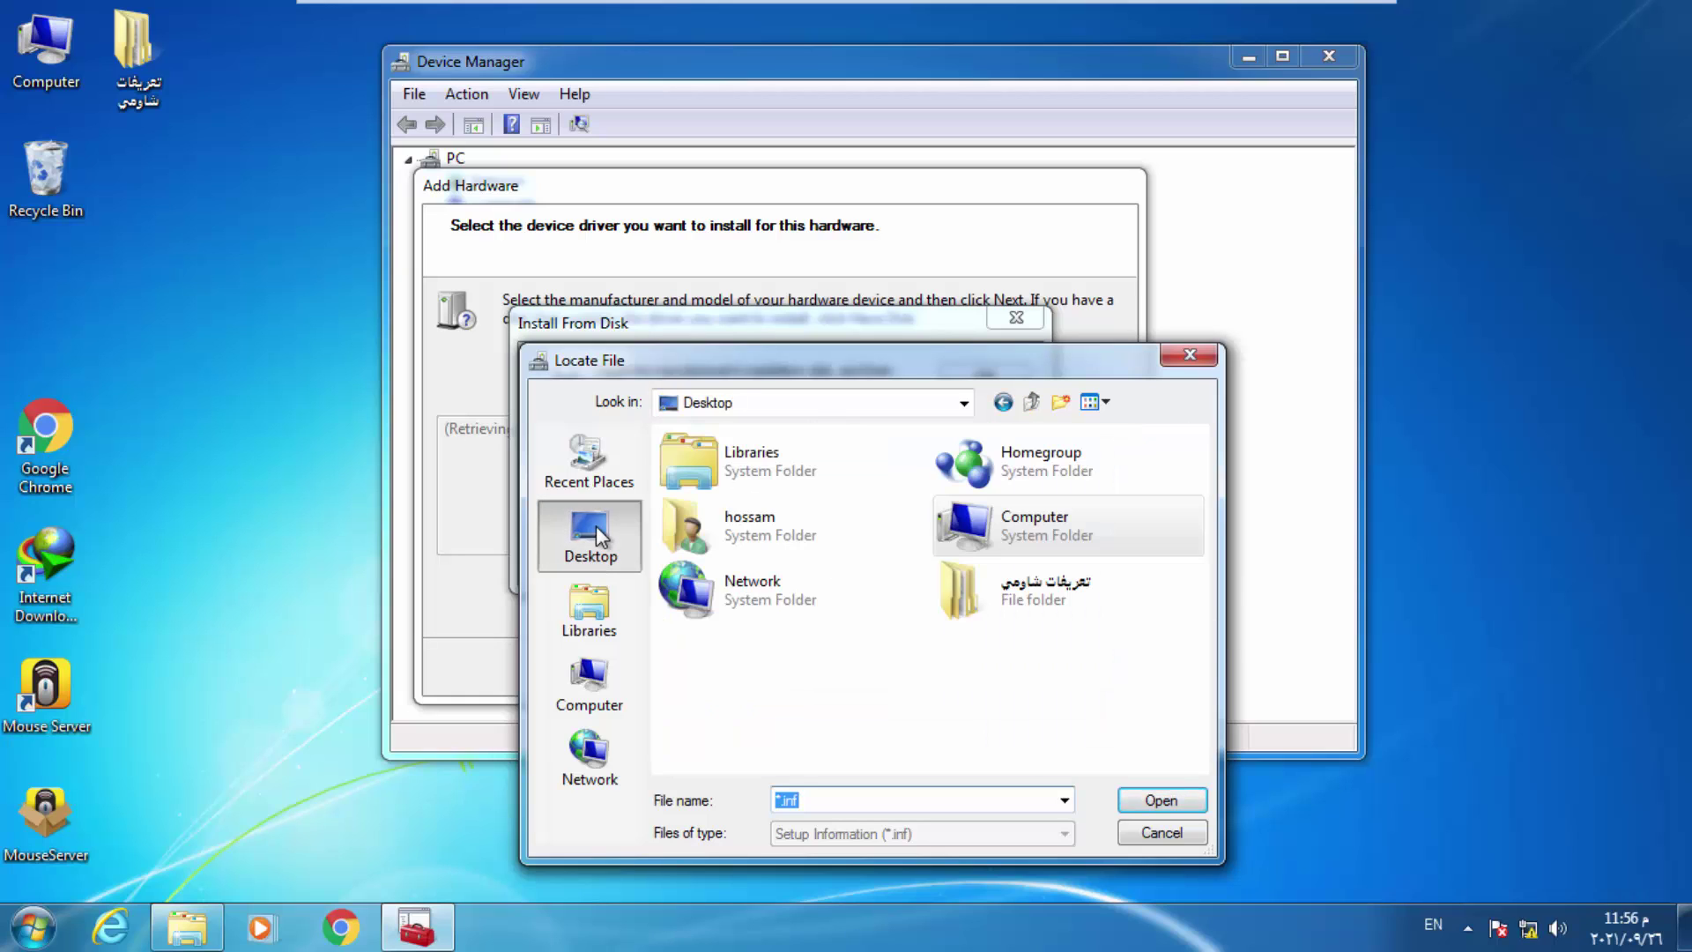
{"action": "double_click", "coordinate": [994, 614]}
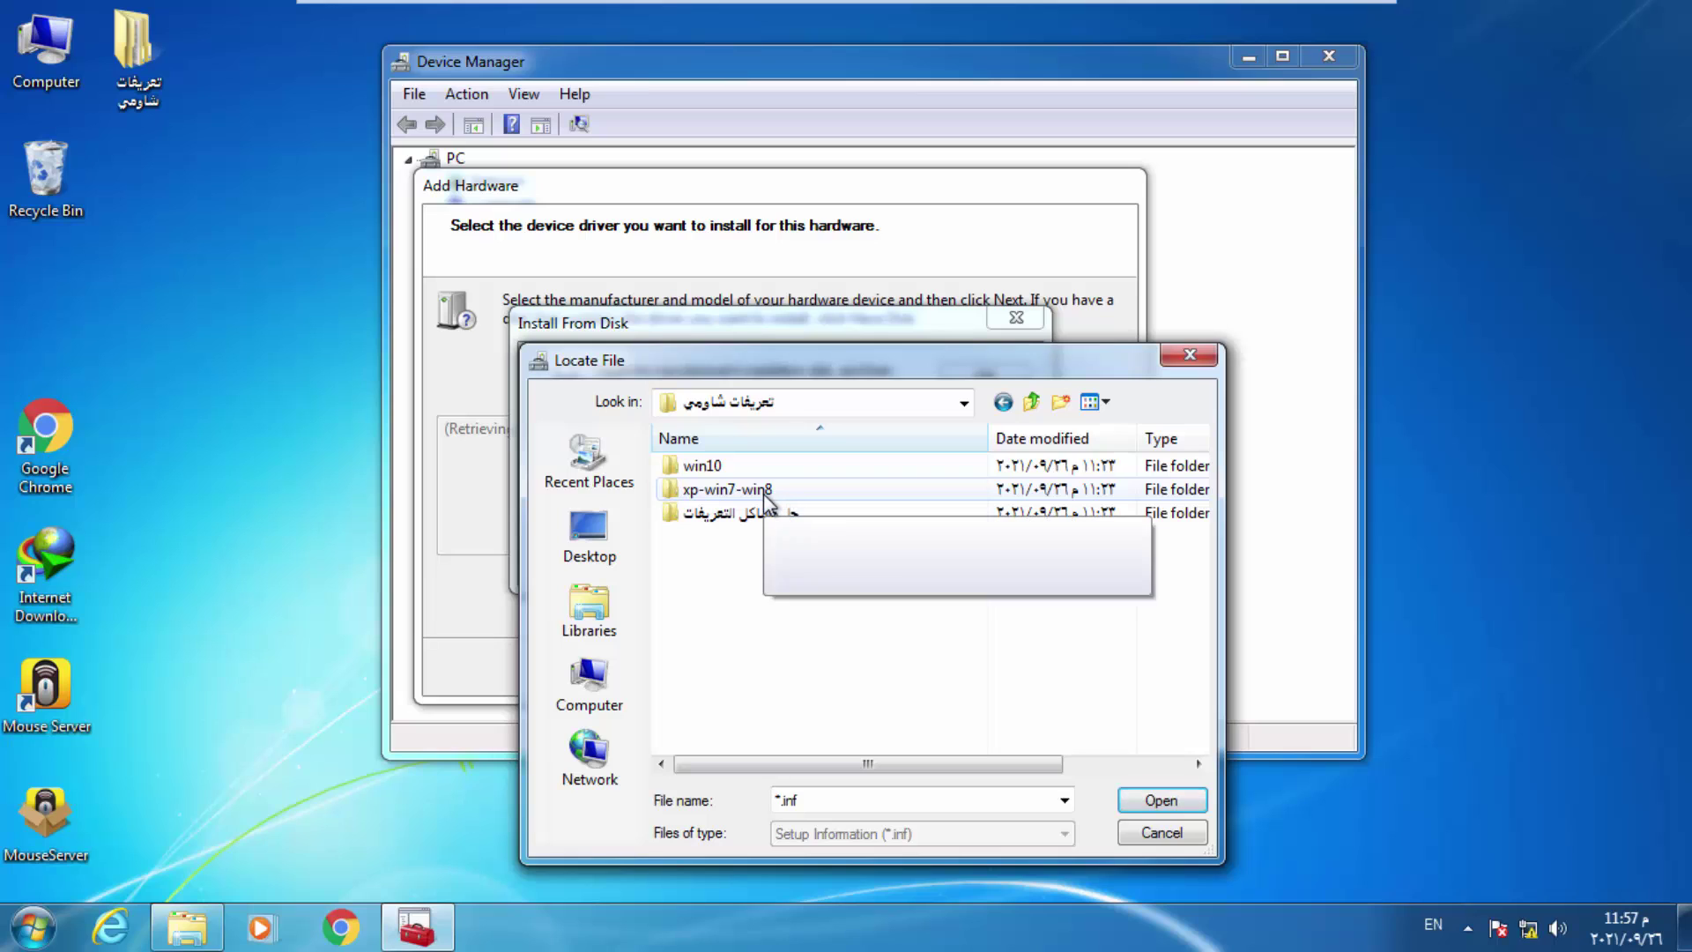
{"action": "double_click", "coordinate": [712, 492]}
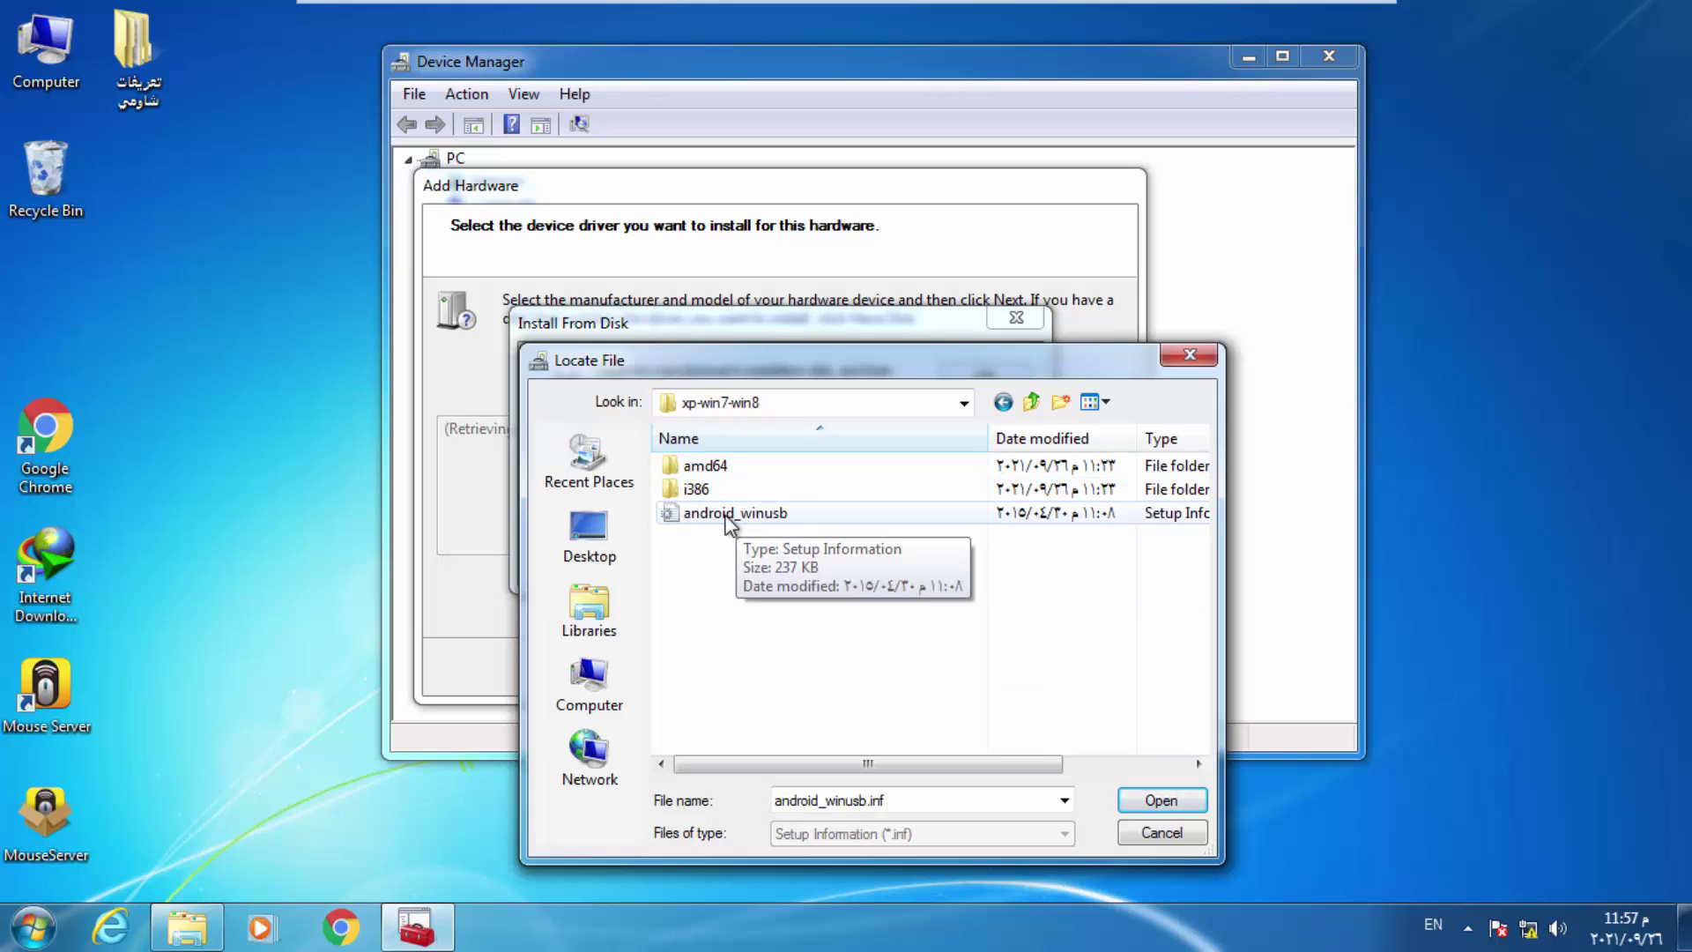
{"action": "left_click", "coordinate": [726, 516]}
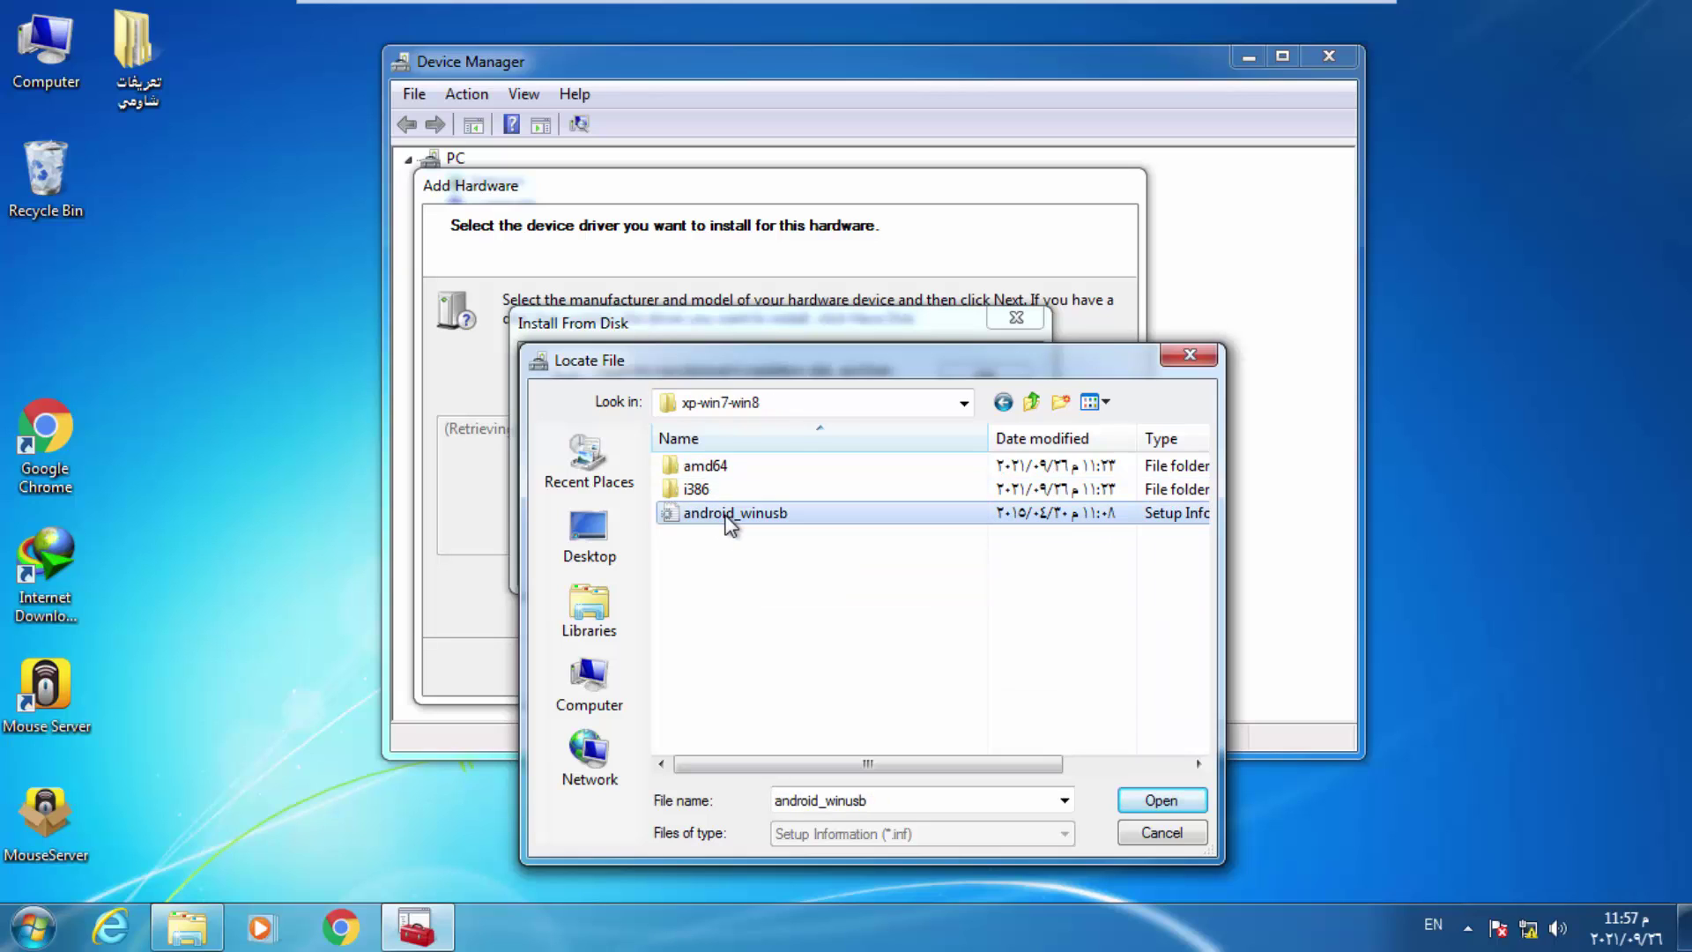
{"action": "left_click", "coordinate": [1155, 802]}
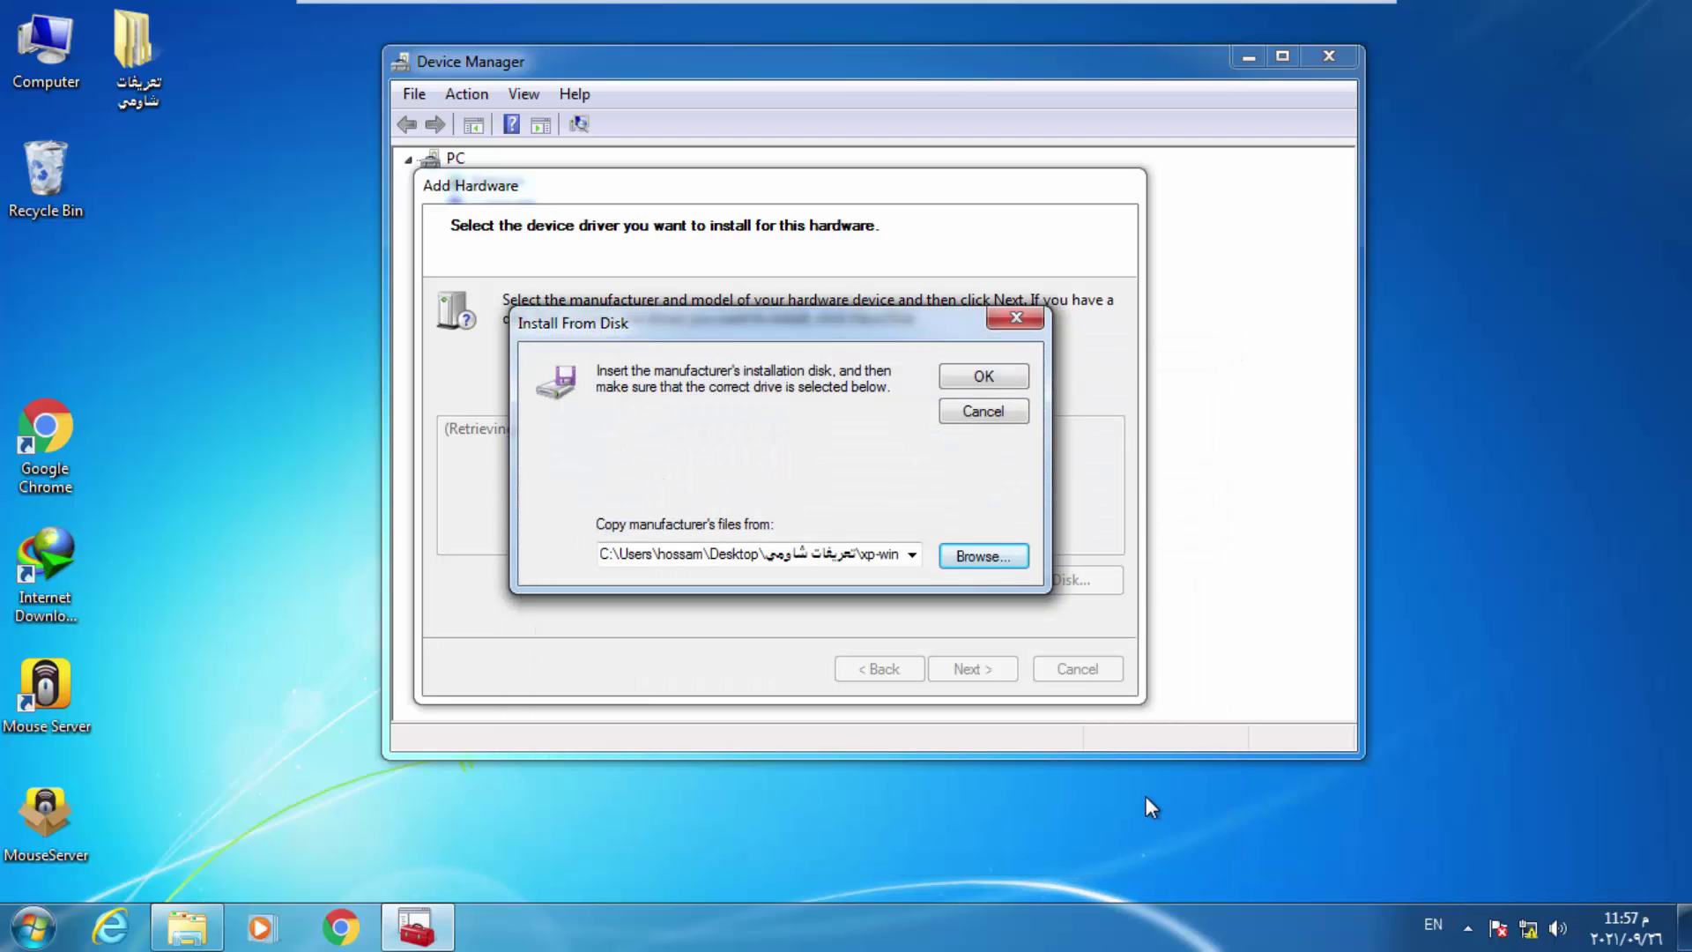
{"action": "left_click", "coordinate": [985, 376]}
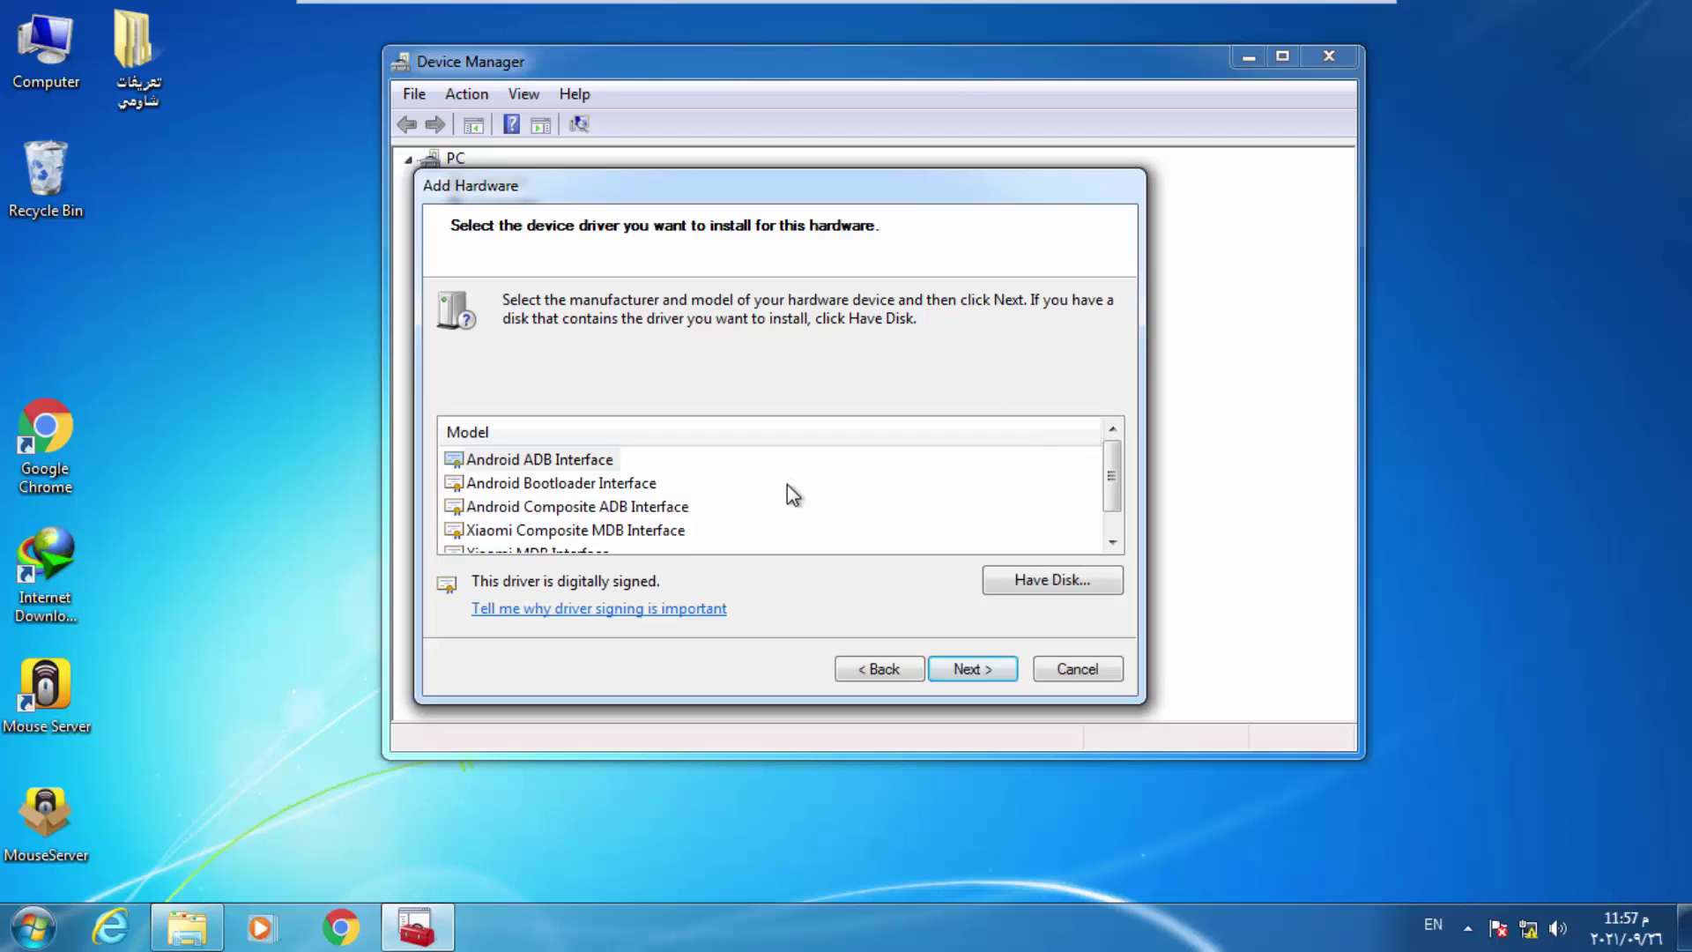
Install the Android ADB Interface model and finish the Add Hardware wizard
{"action": "left_click", "coordinate": [573, 465]}
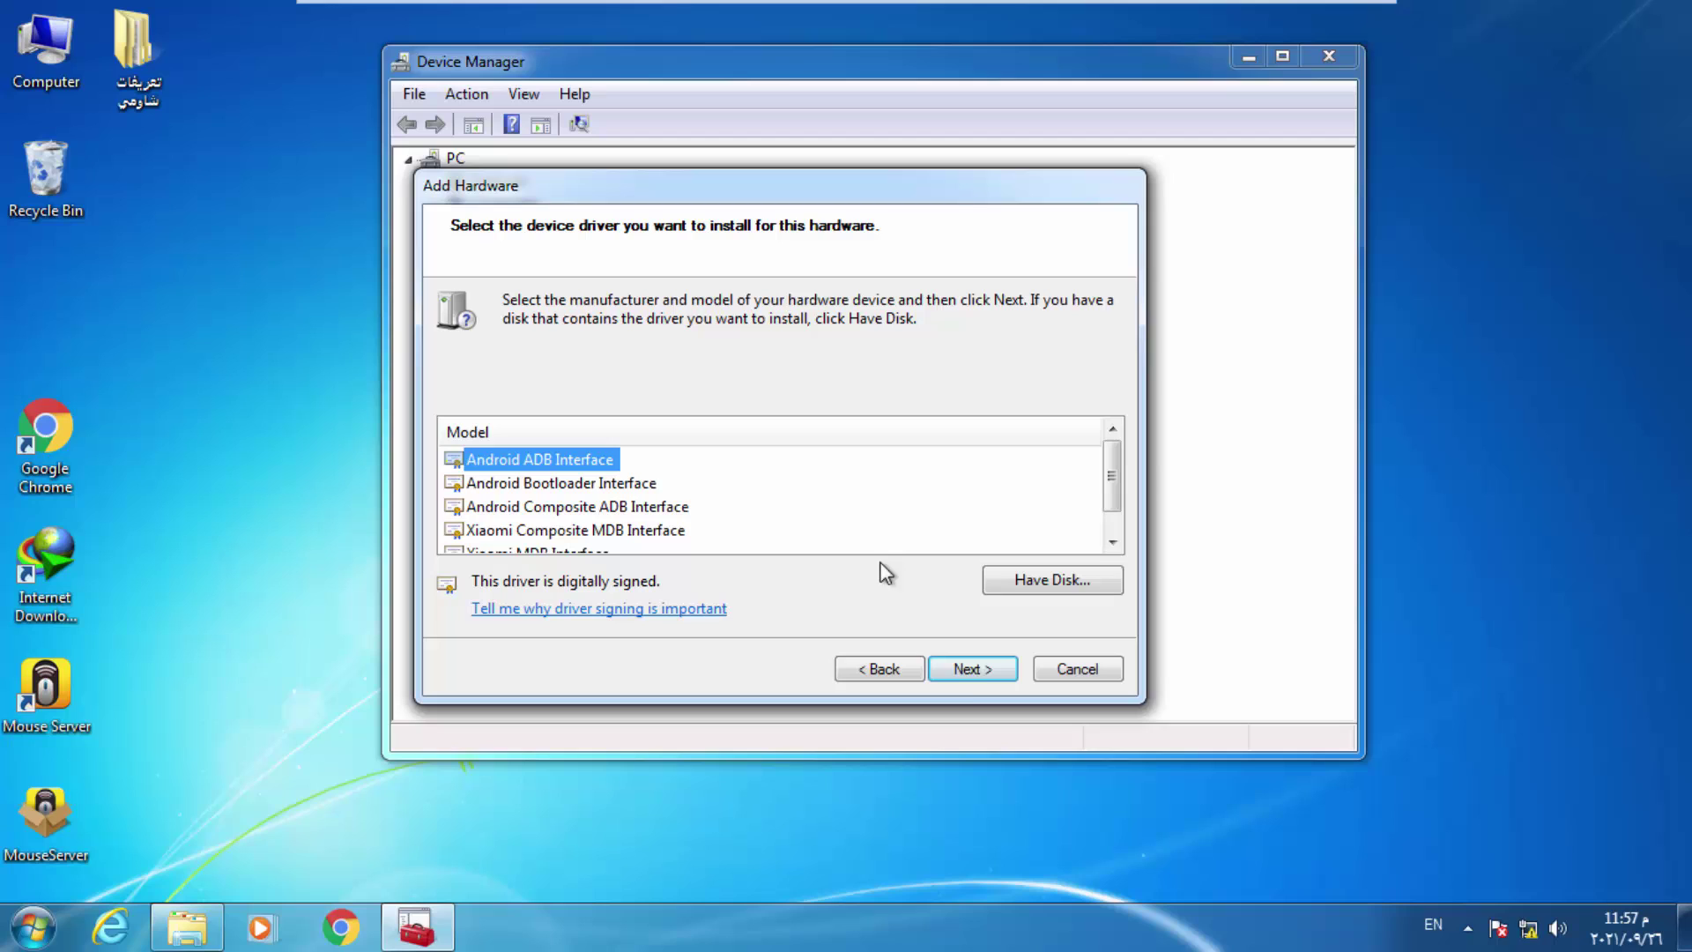
{"action": "left_click", "coordinate": [971, 673]}
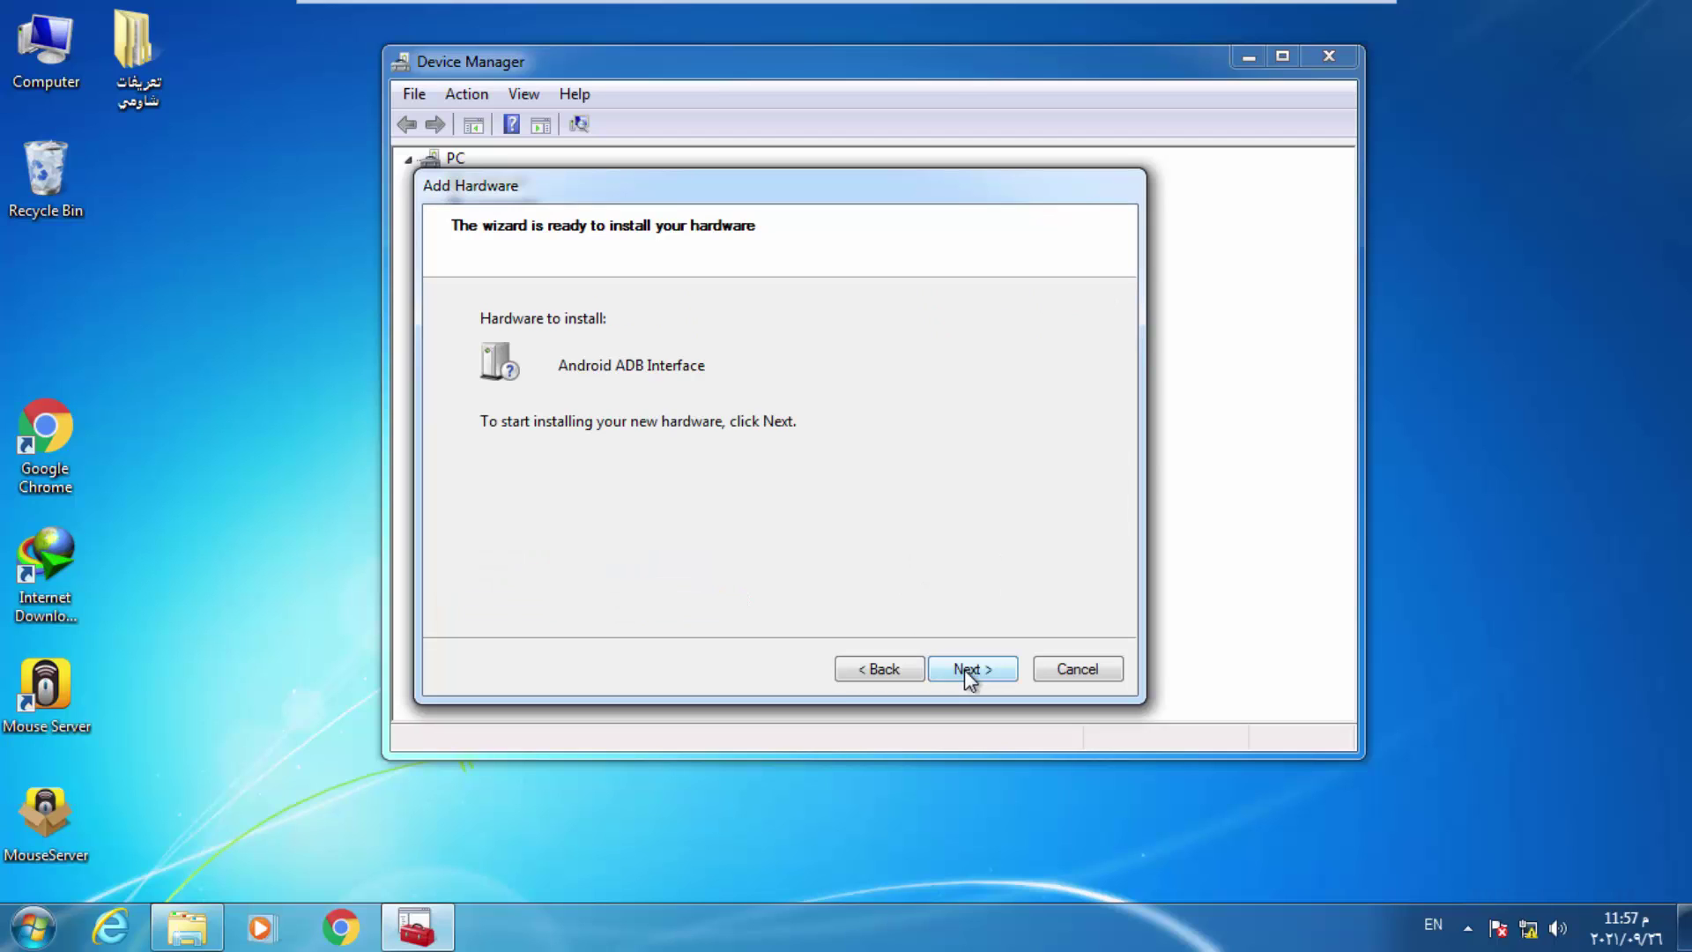
{"action": "left_click", "coordinate": [969, 672]}
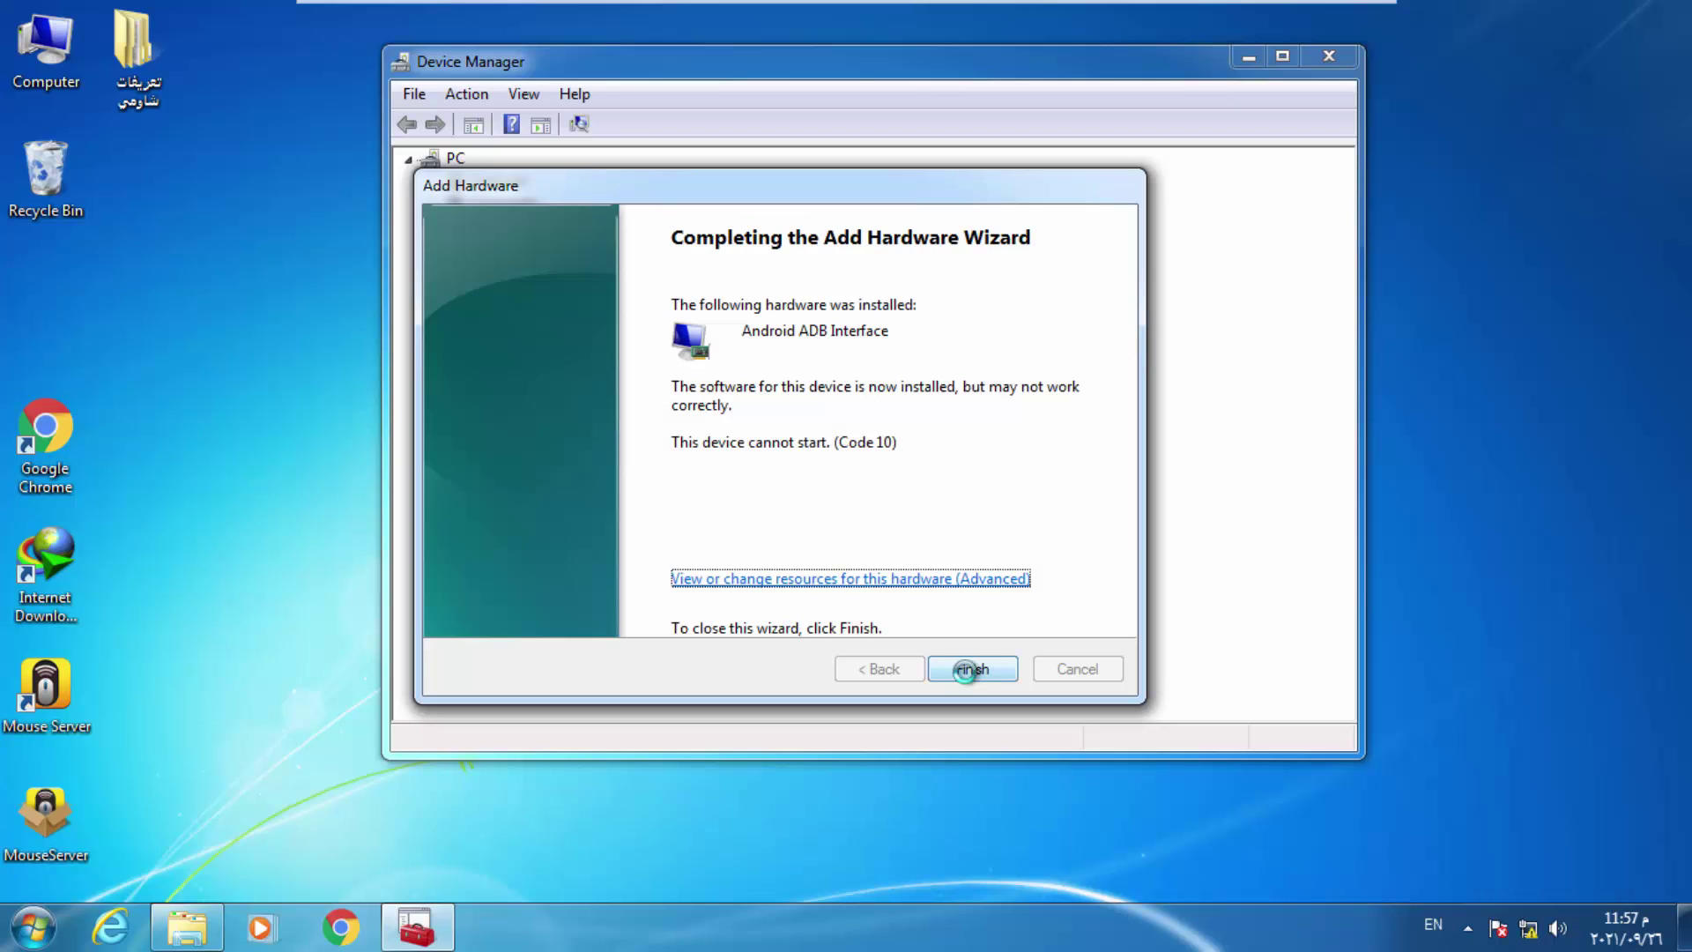
{"action": "left_click", "coordinate": [972, 670]}
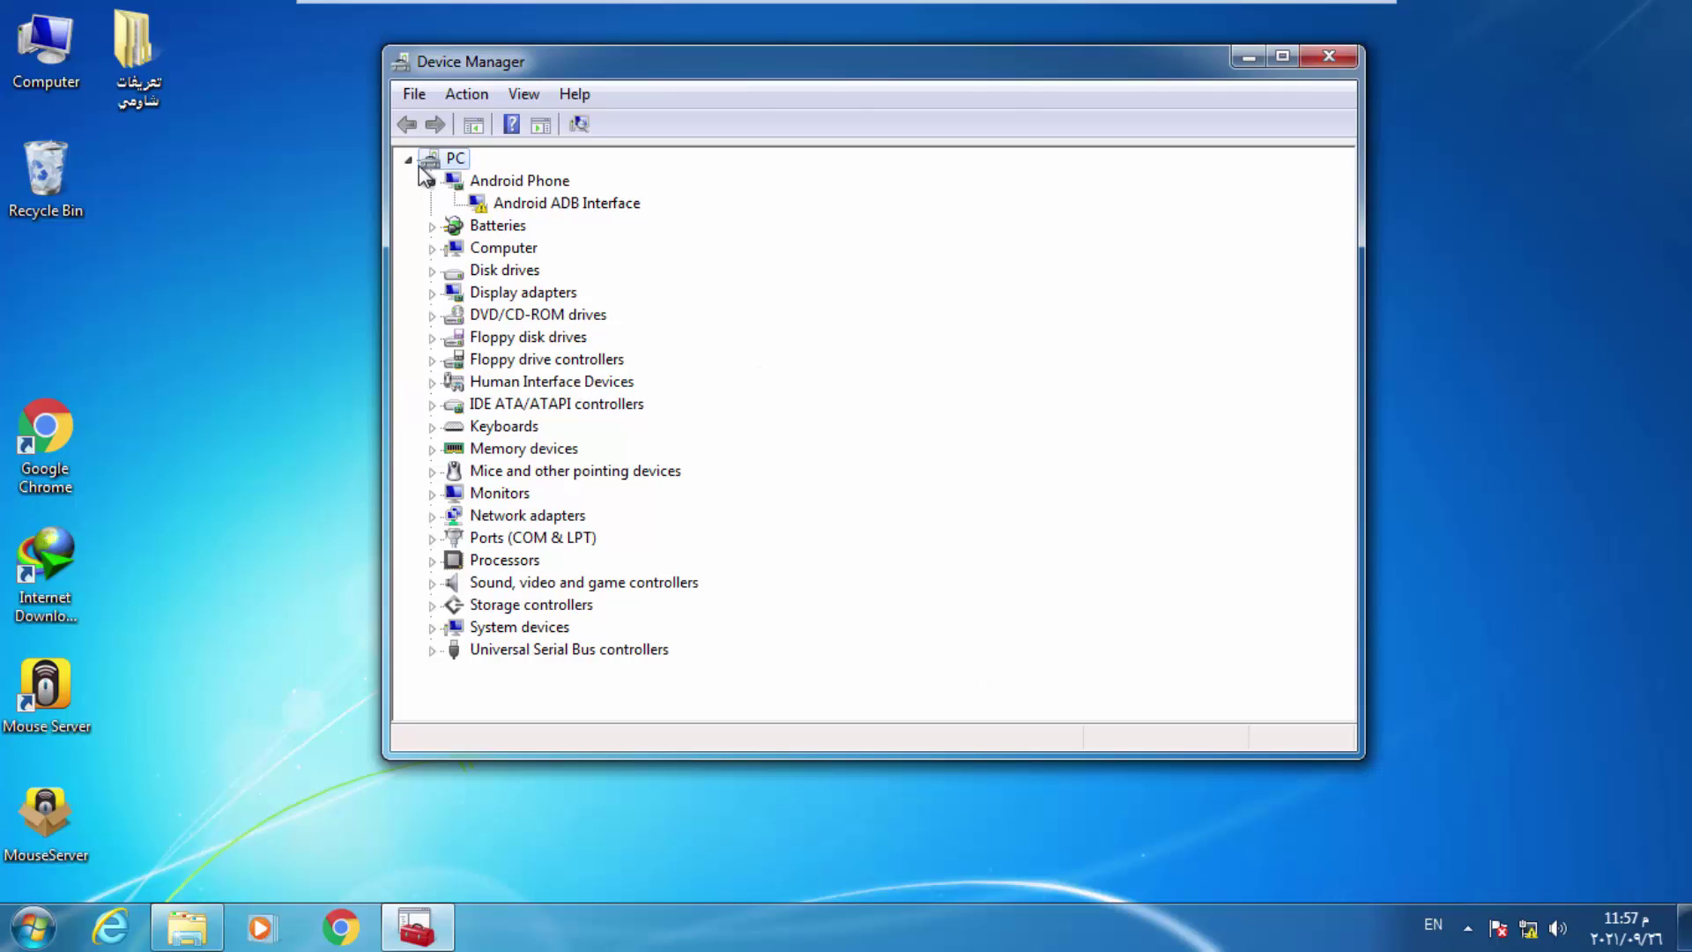
Start another legacy hardware installation on the PC with manual selection from a list and Show All Devices
{"action": "right_click", "coordinate": [451, 163]}
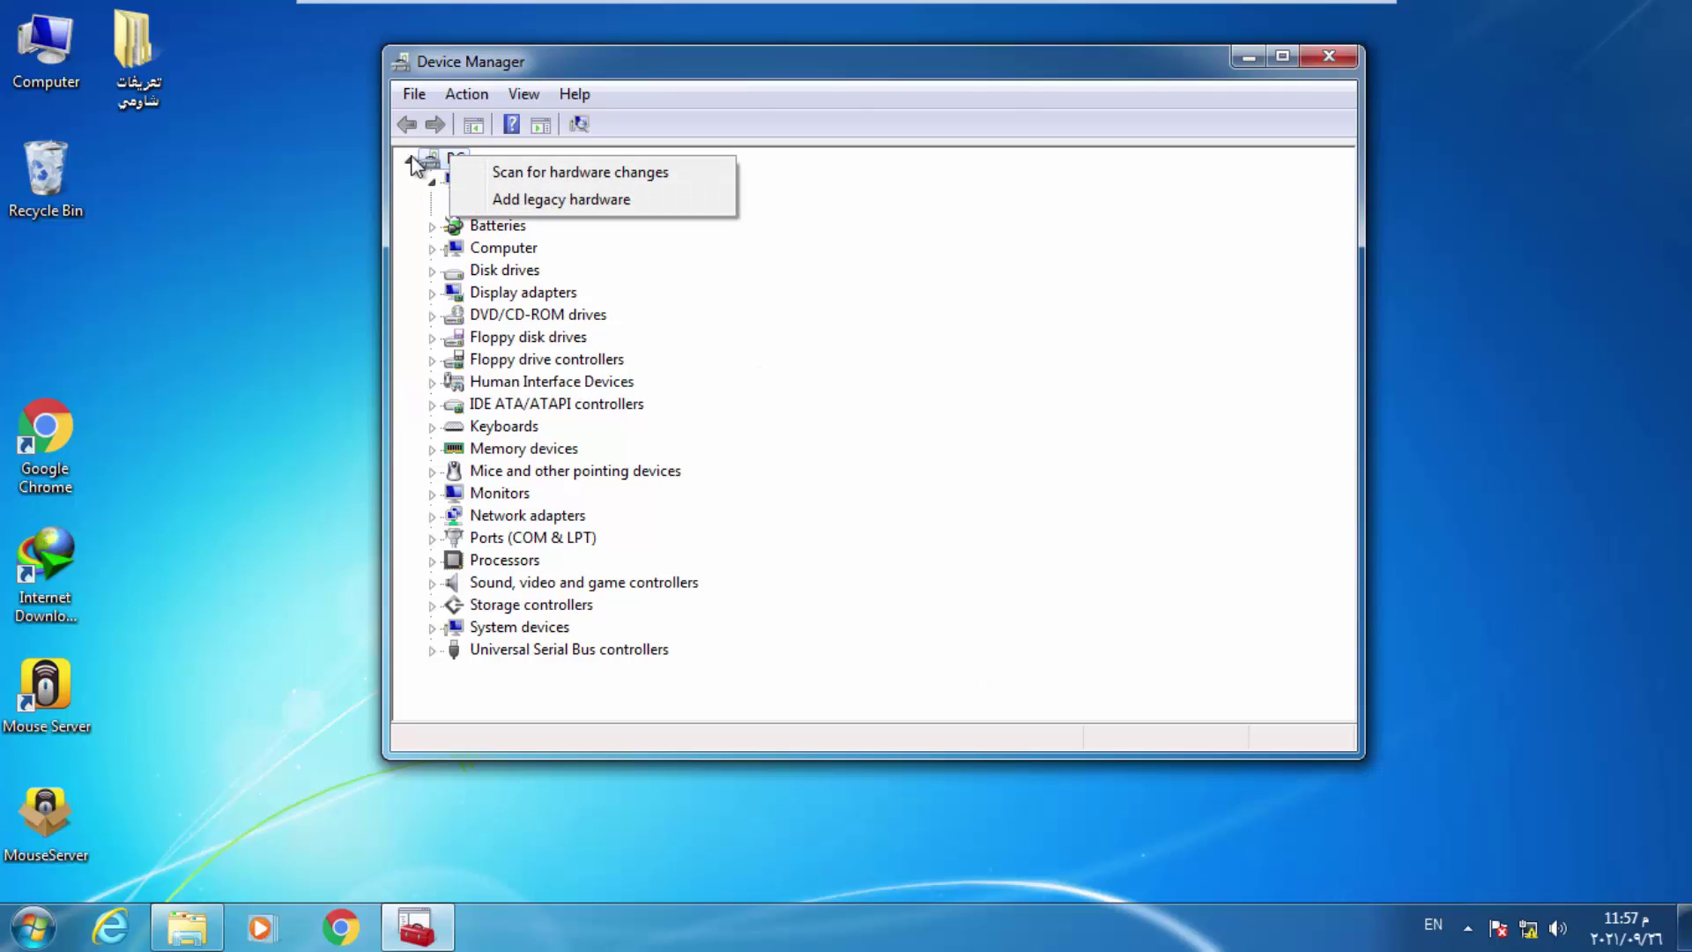
{"action": "left_click", "coordinate": [590, 204]}
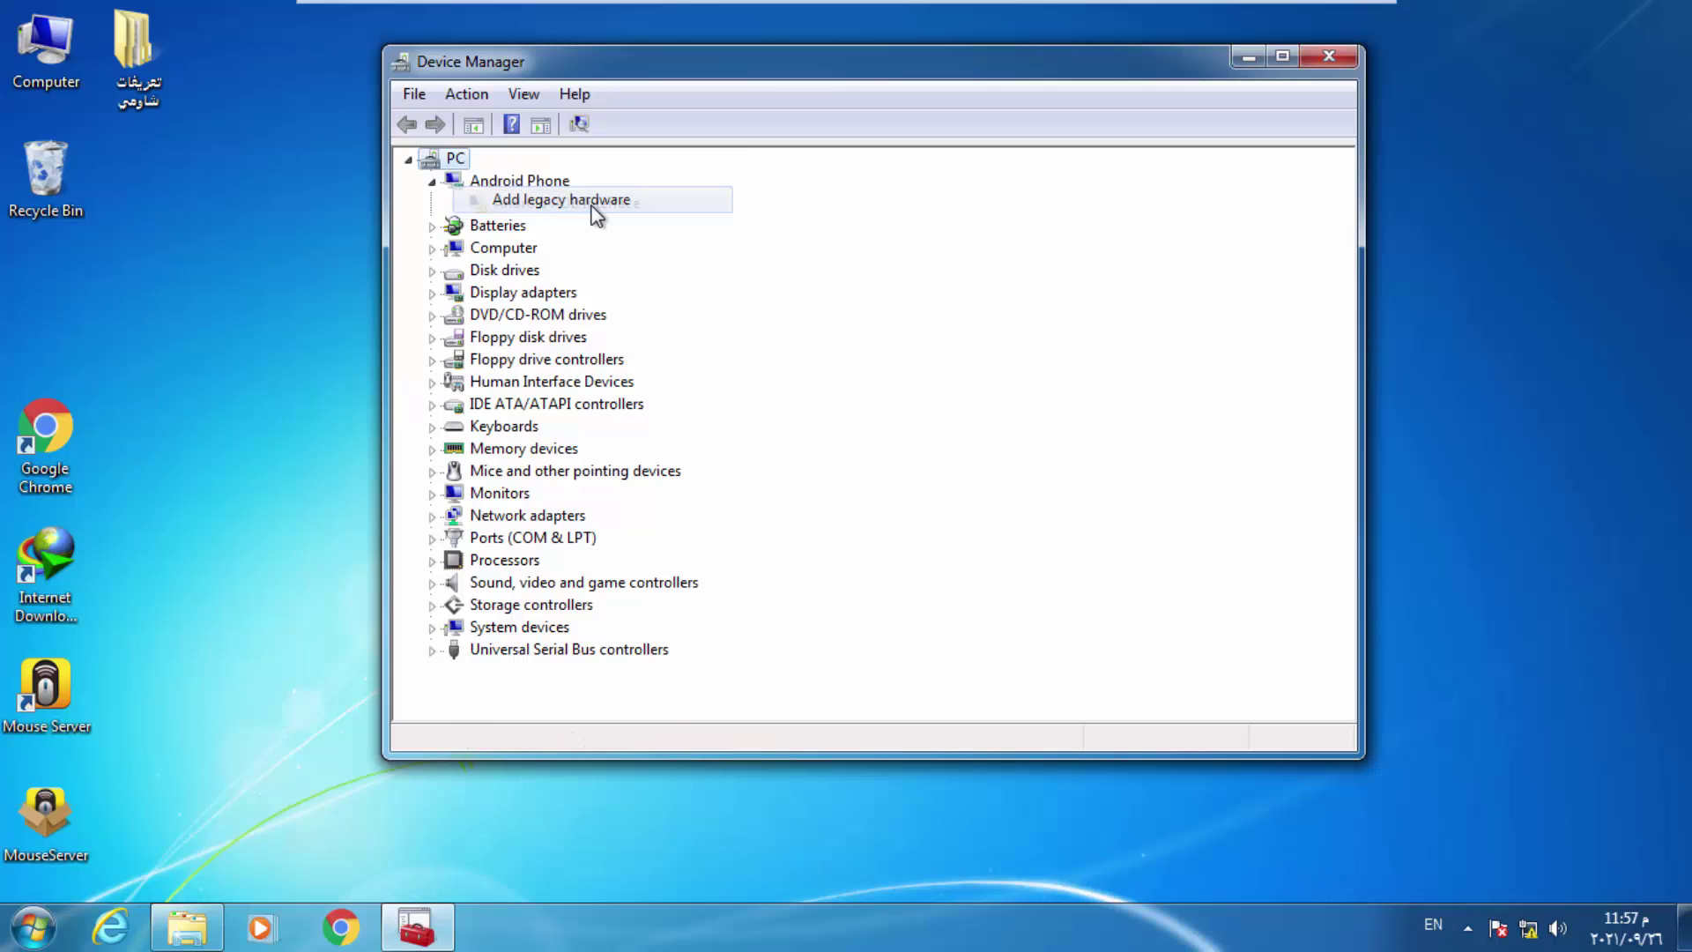
{"action": "left_click", "coordinate": [987, 669]}
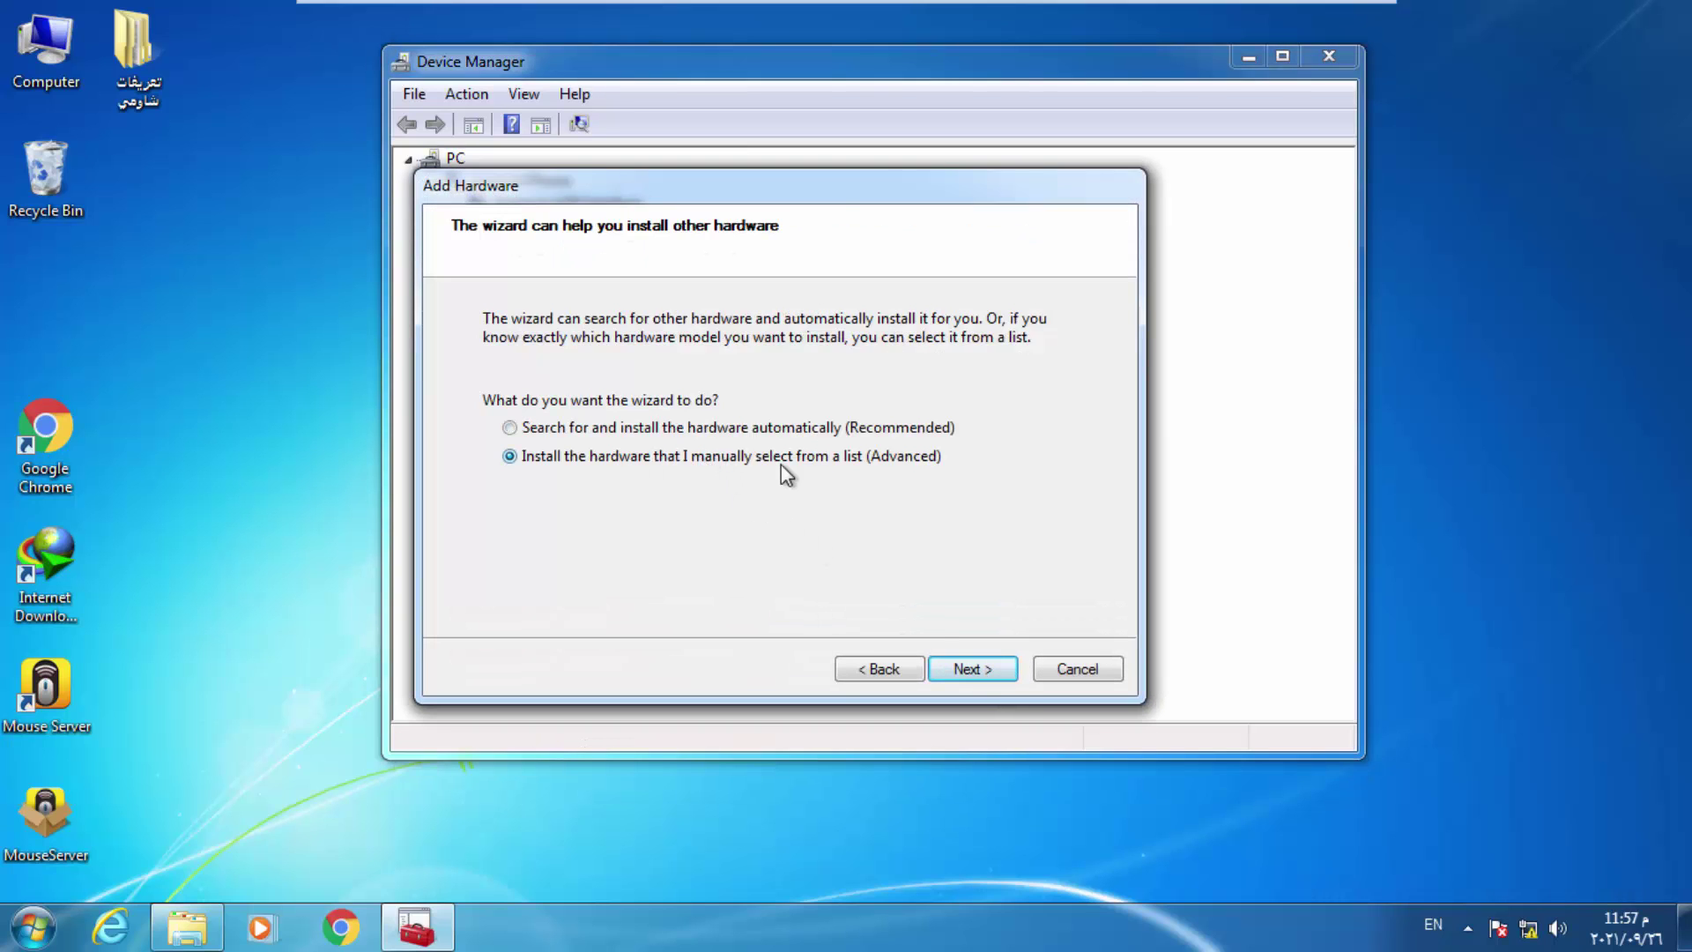
{"action": "left_click", "coordinate": [978, 671]}
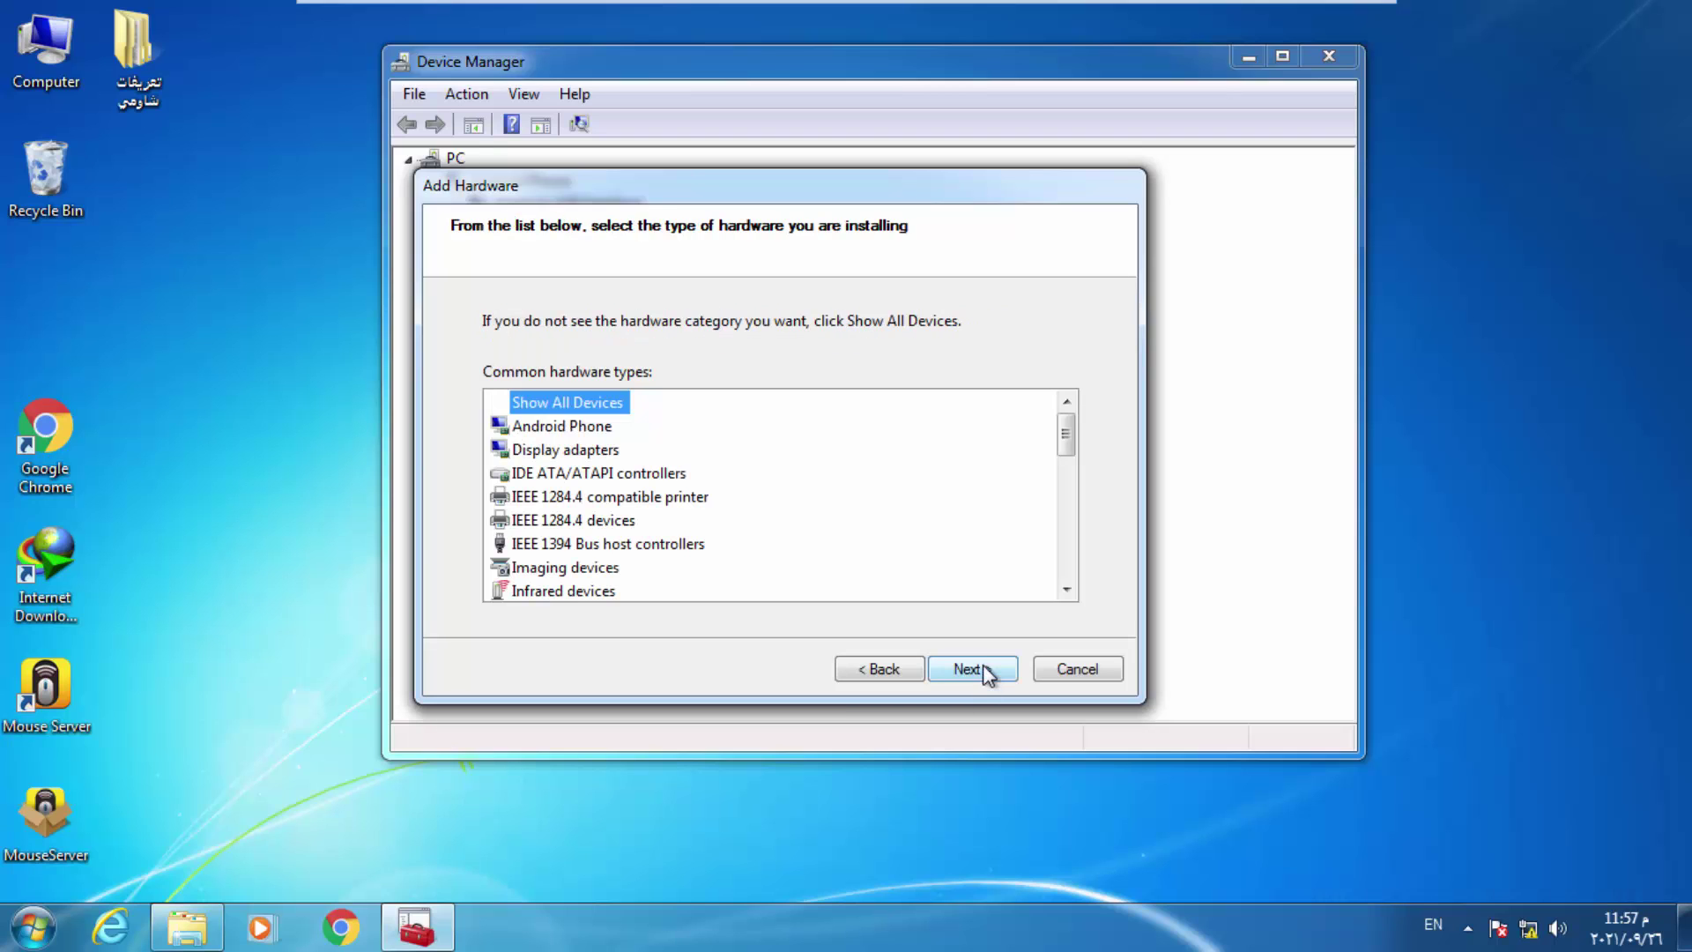
{"action": "left_click", "coordinate": [978, 668]}
Load the driver from disk using android_winusb in the xp-win7-win8 folder
{"action": "left_click", "coordinate": [1040, 581]}
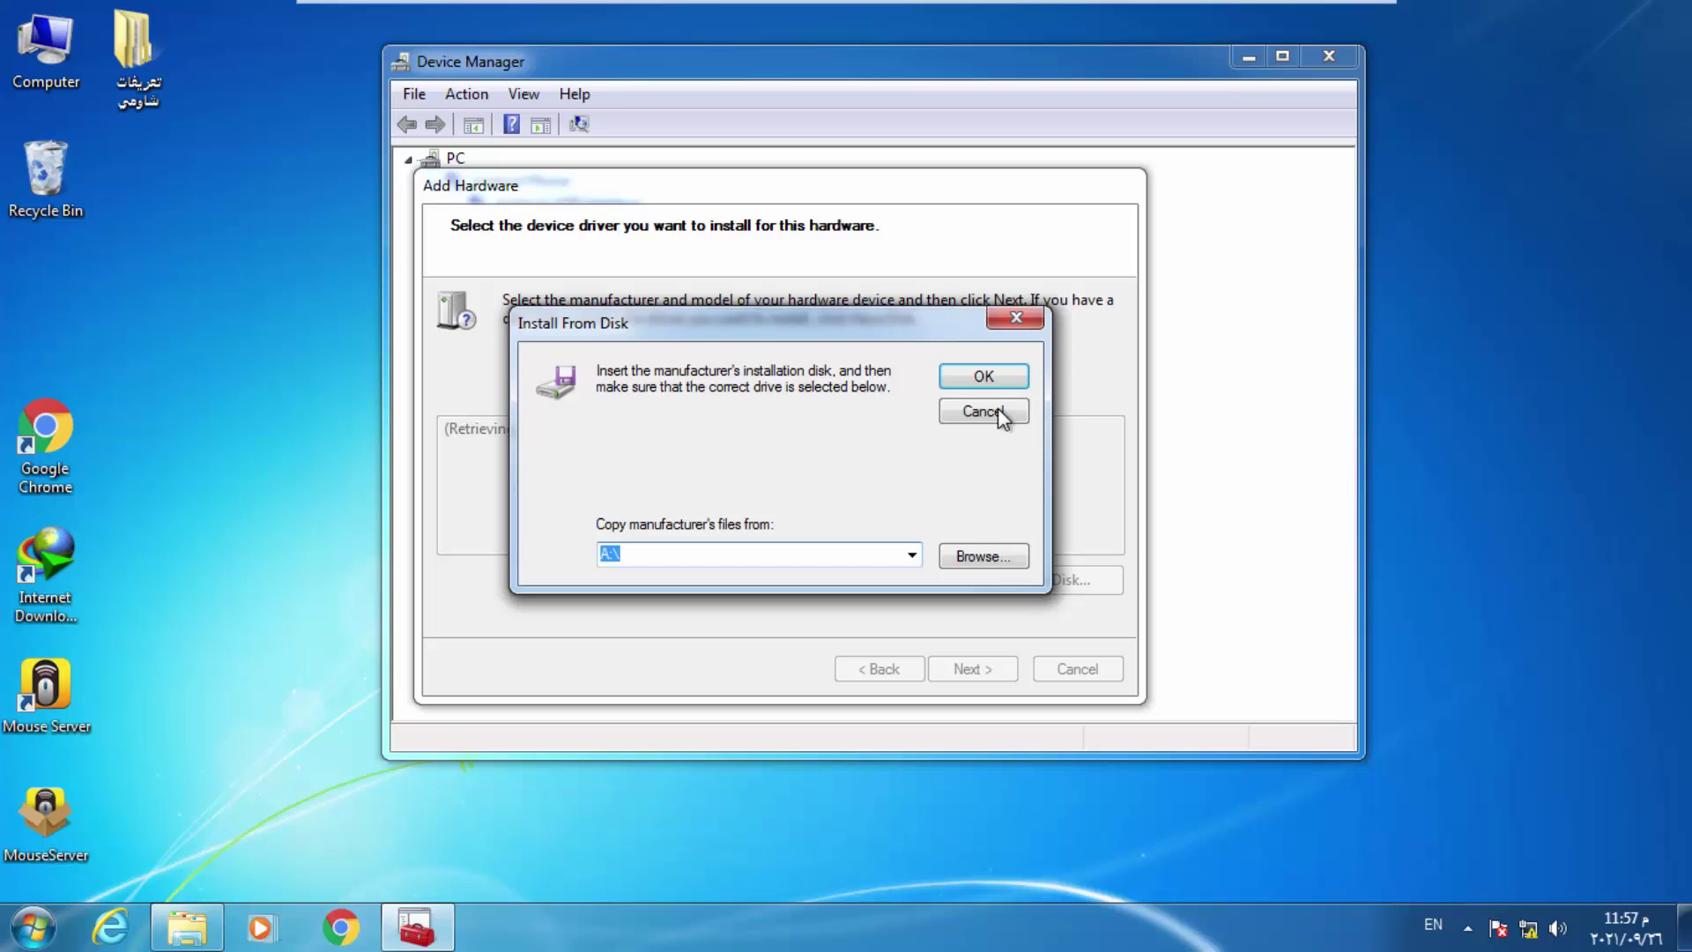
{"action": "left_click", "coordinate": [972, 554]}
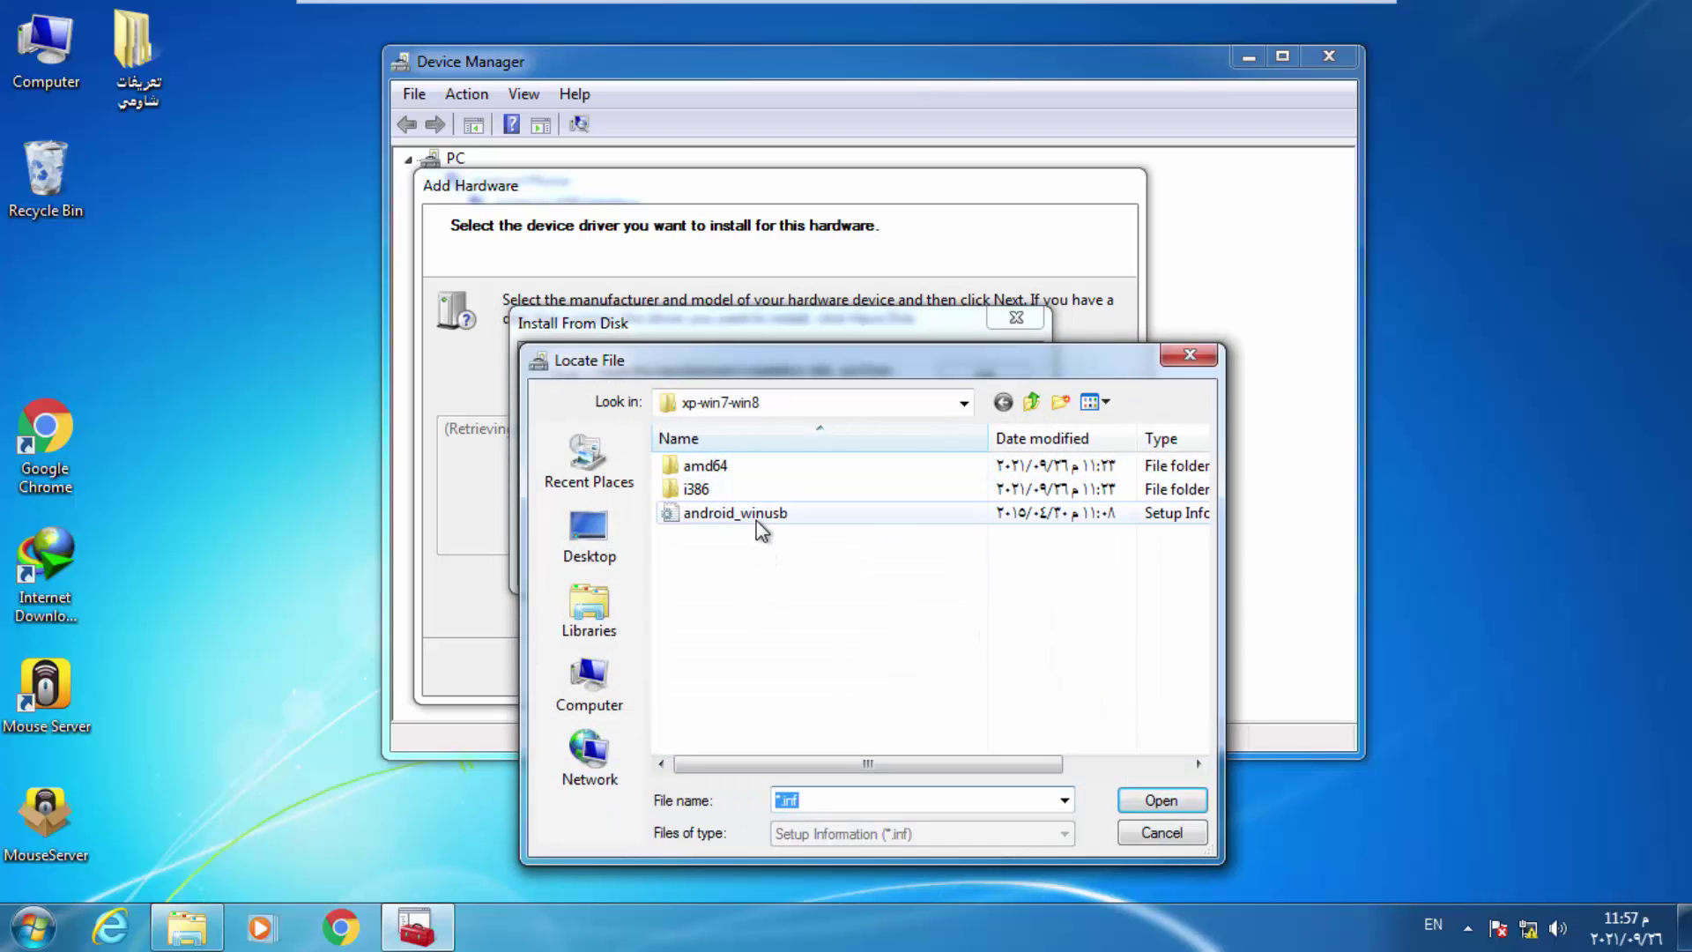
{"action": "left_click", "coordinate": [754, 517]}
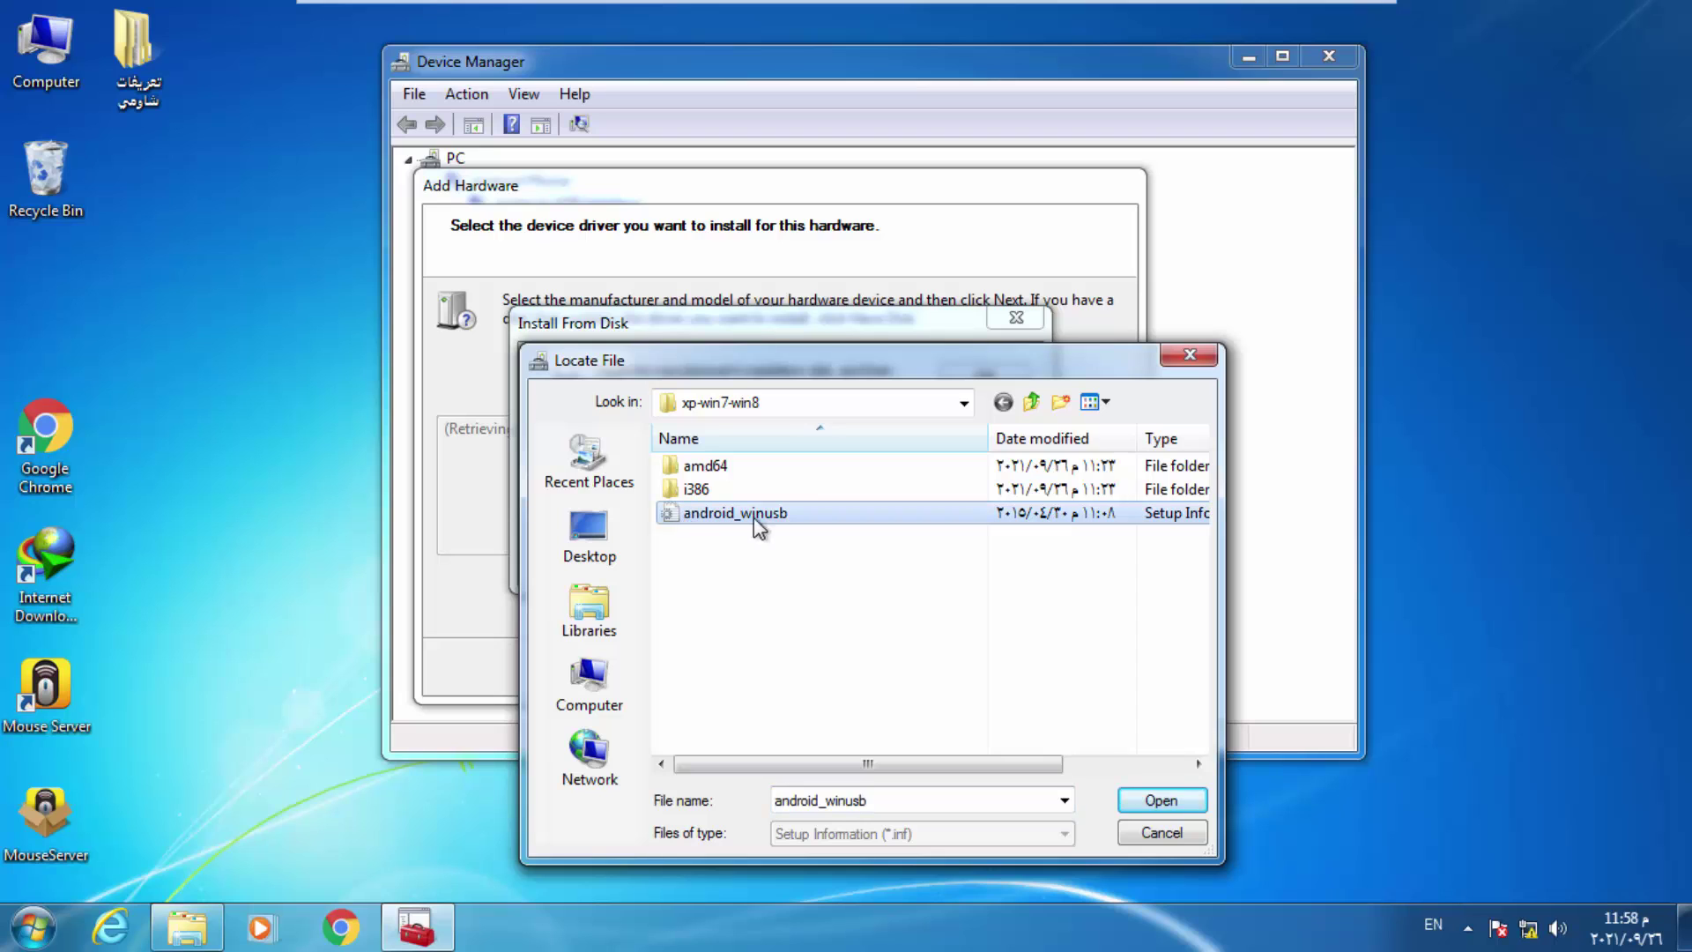
{"action": "left_click", "coordinate": [1137, 801]}
{"action": "left_click", "coordinate": [991, 377]}
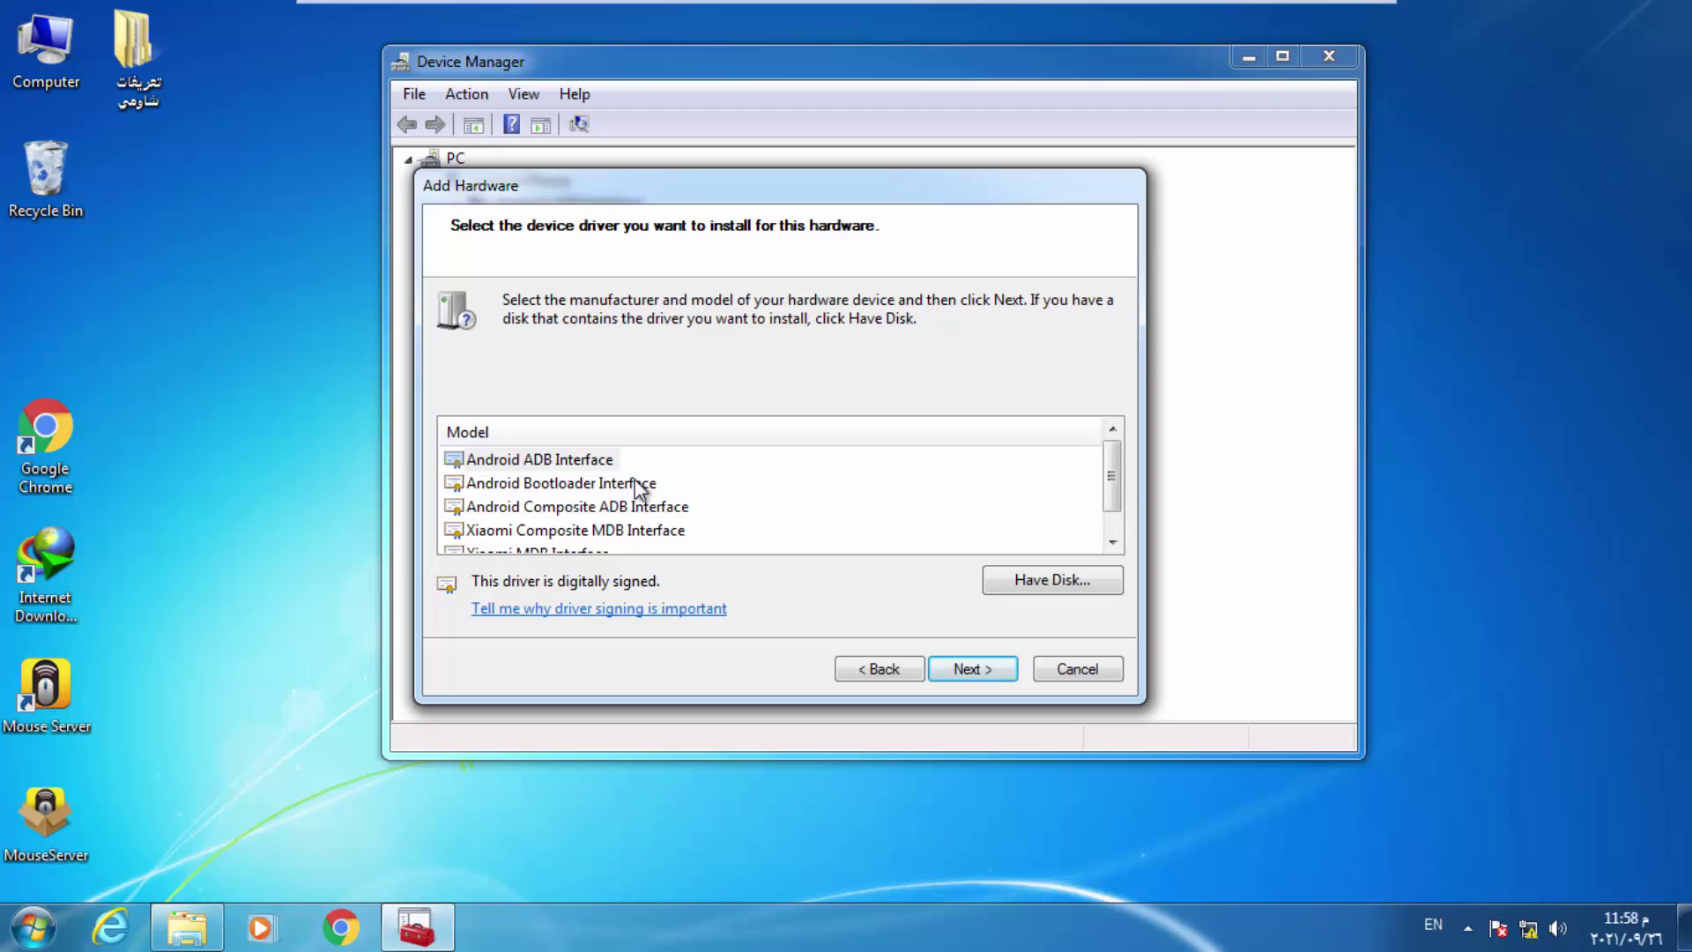
Install the Android Bootloader Interface model and finish the Add Hardware wizard
{"action": "left_click", "coordinate": [636, 485]}
{"action": "left_click", "coordinate": [982, 669]}
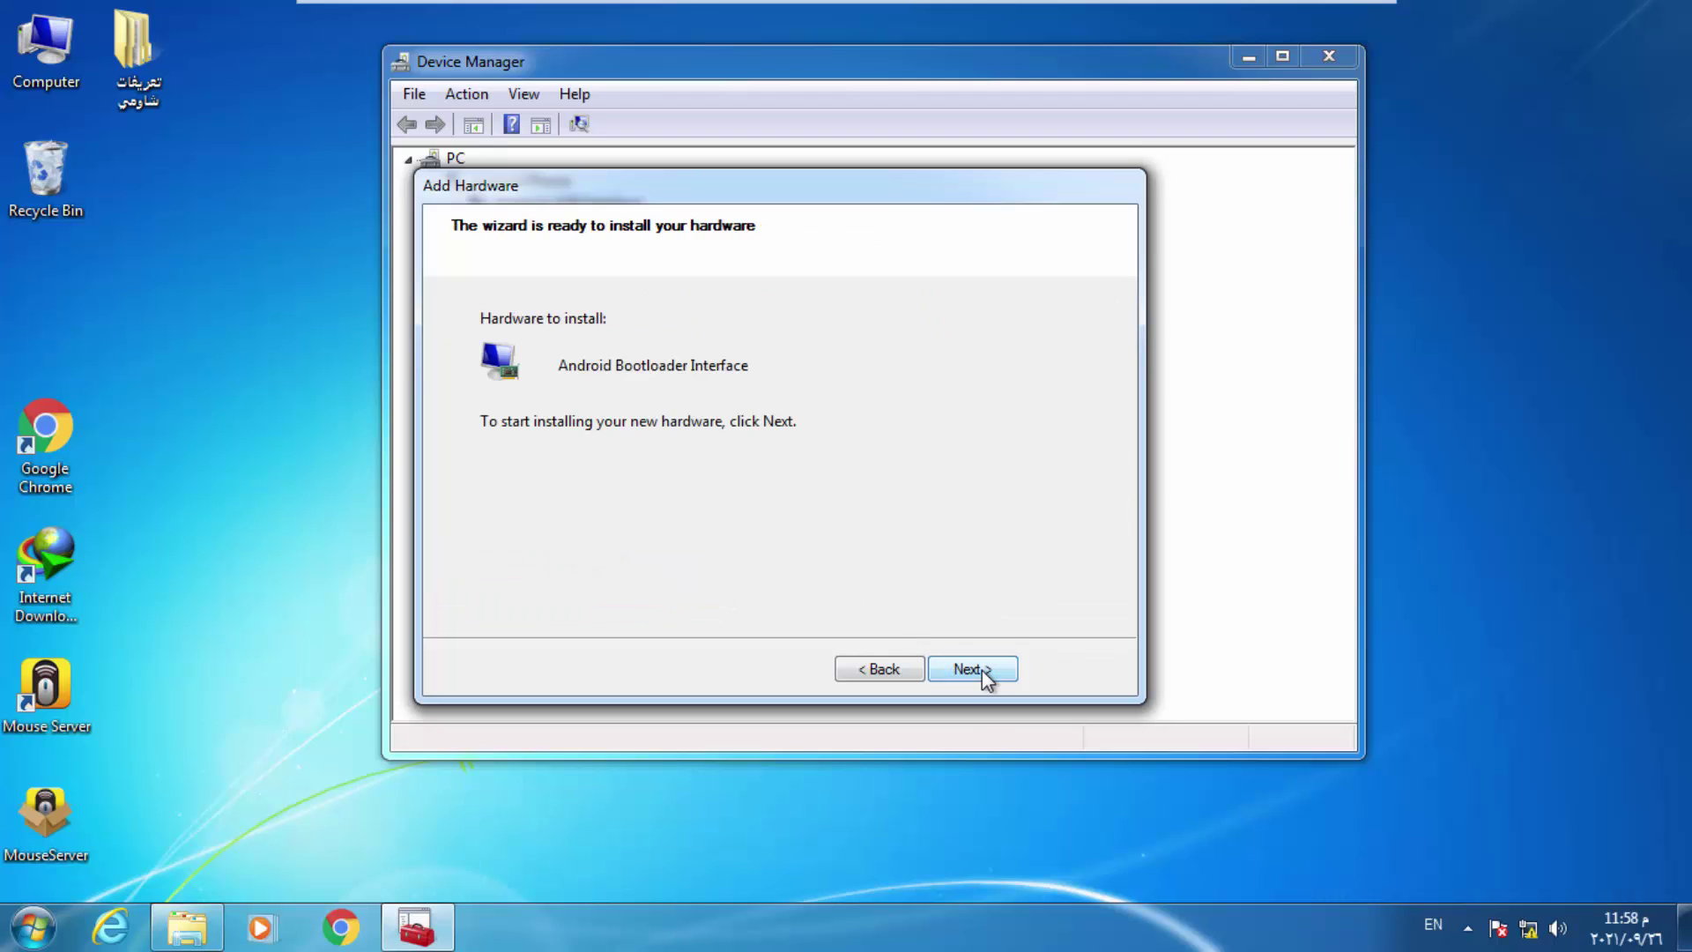
{"action": "left_click", "coordinate": [982, 669]}
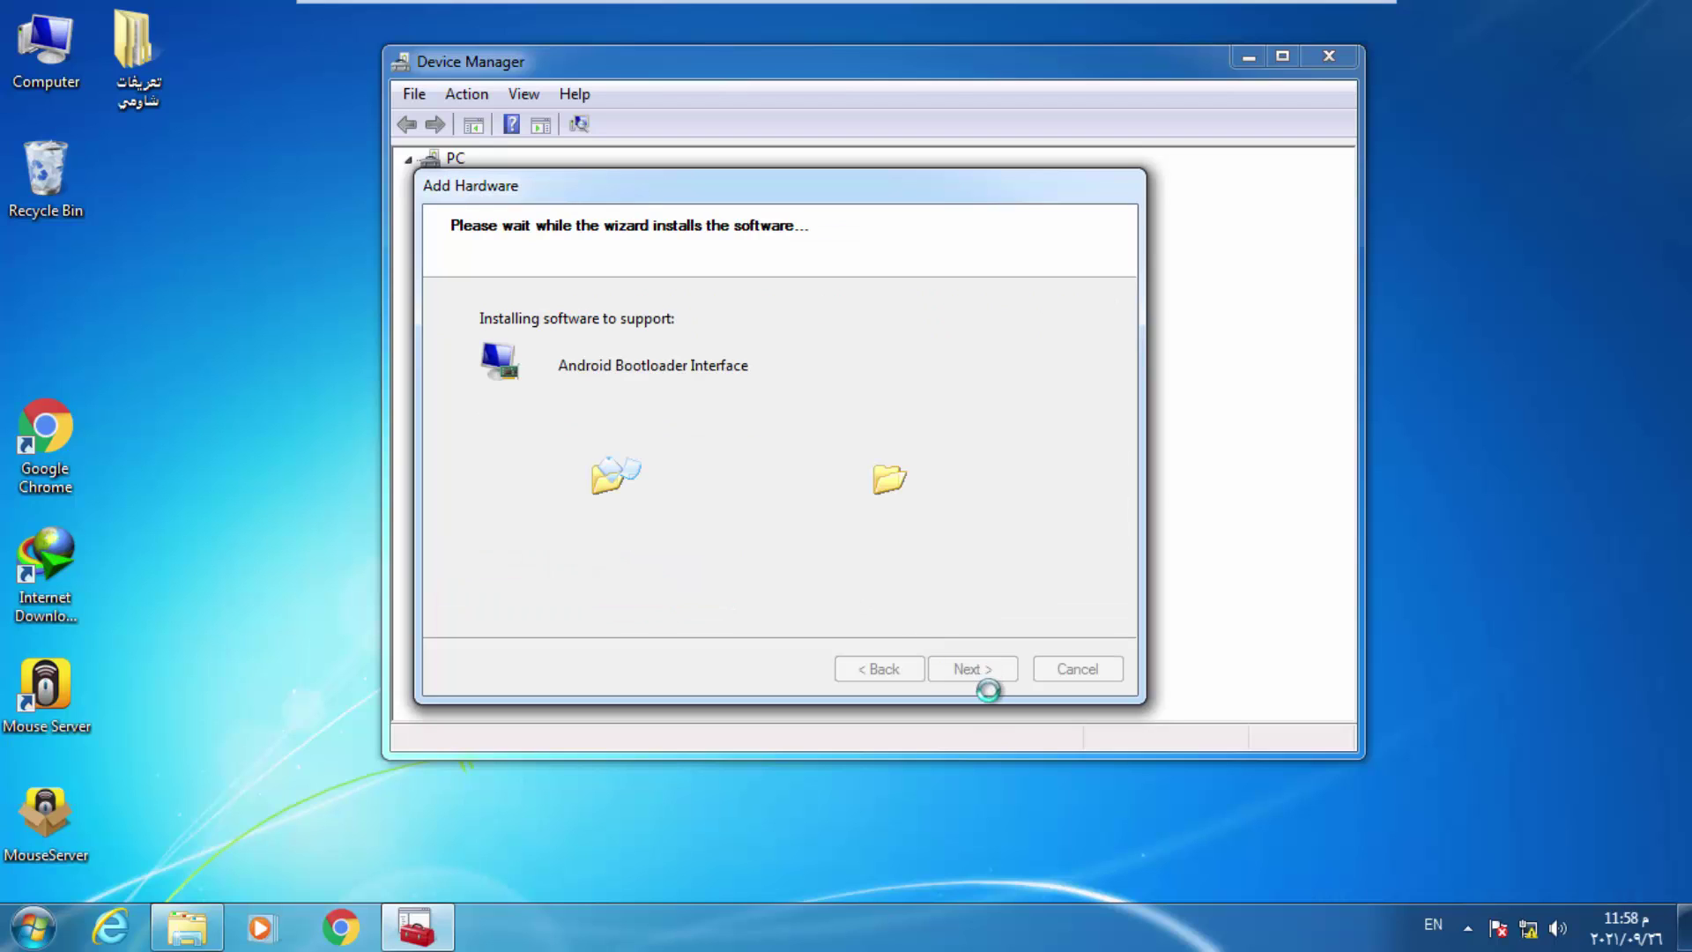
{"action": "left_click", "coordinate": [973, 669]}
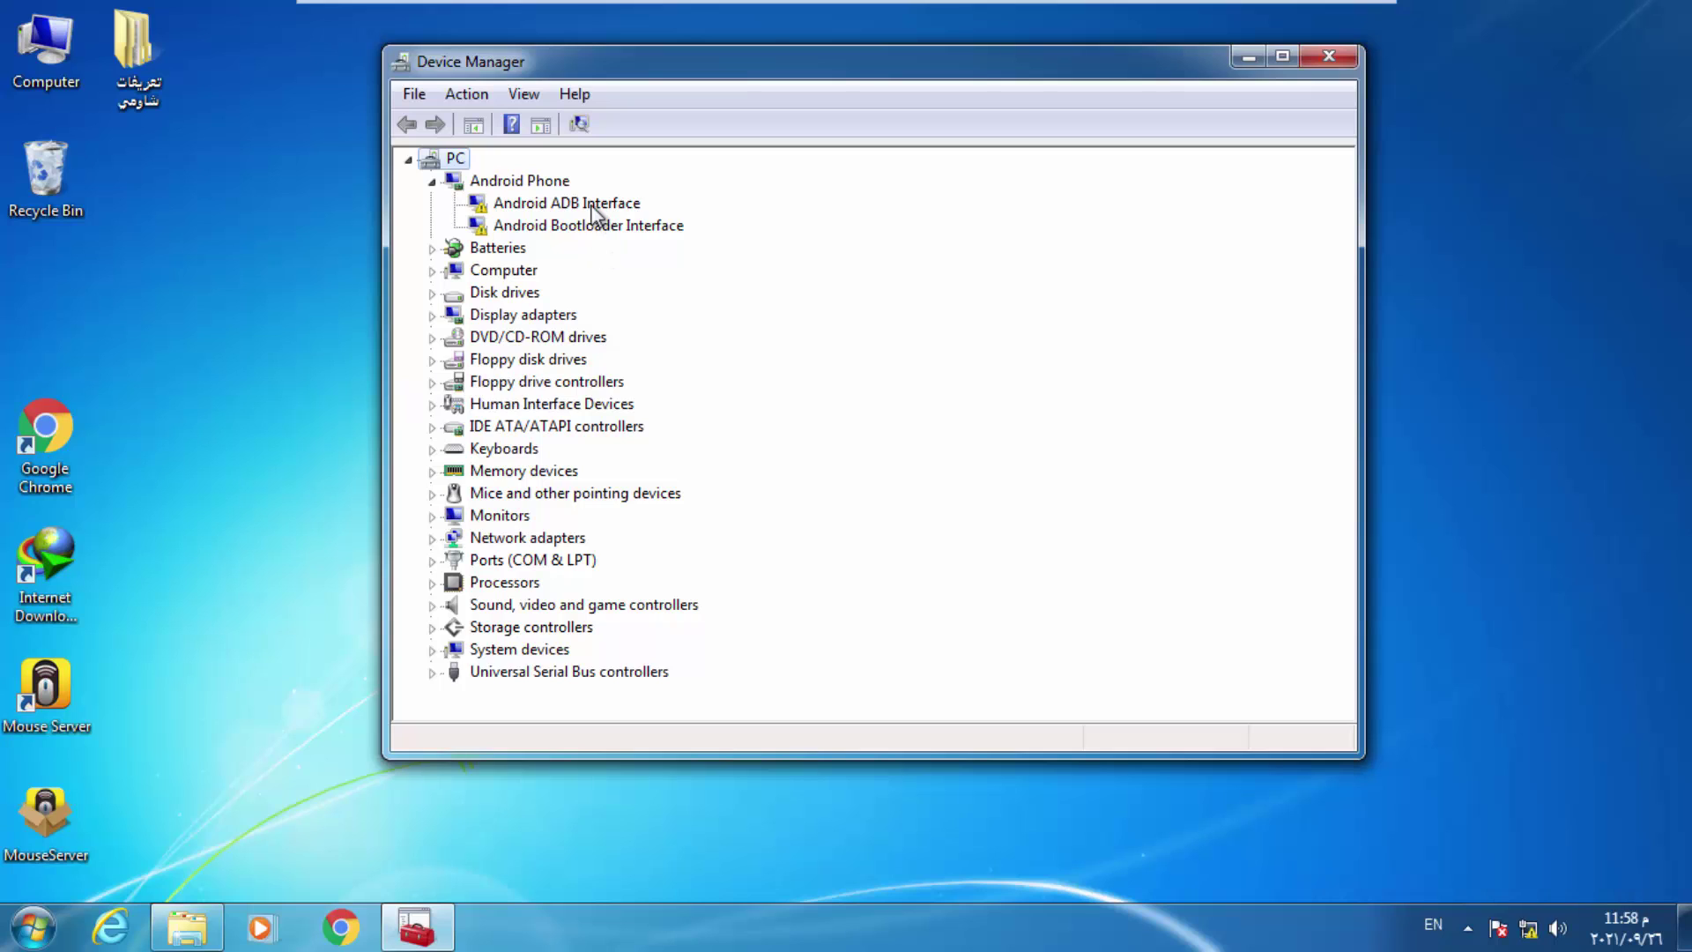
Scan the PC for hardware changes and start a third legacy hardware installation with manual selection from a list and Show All Devices
{"action": "right_click", "coordinate": [435, 162]}
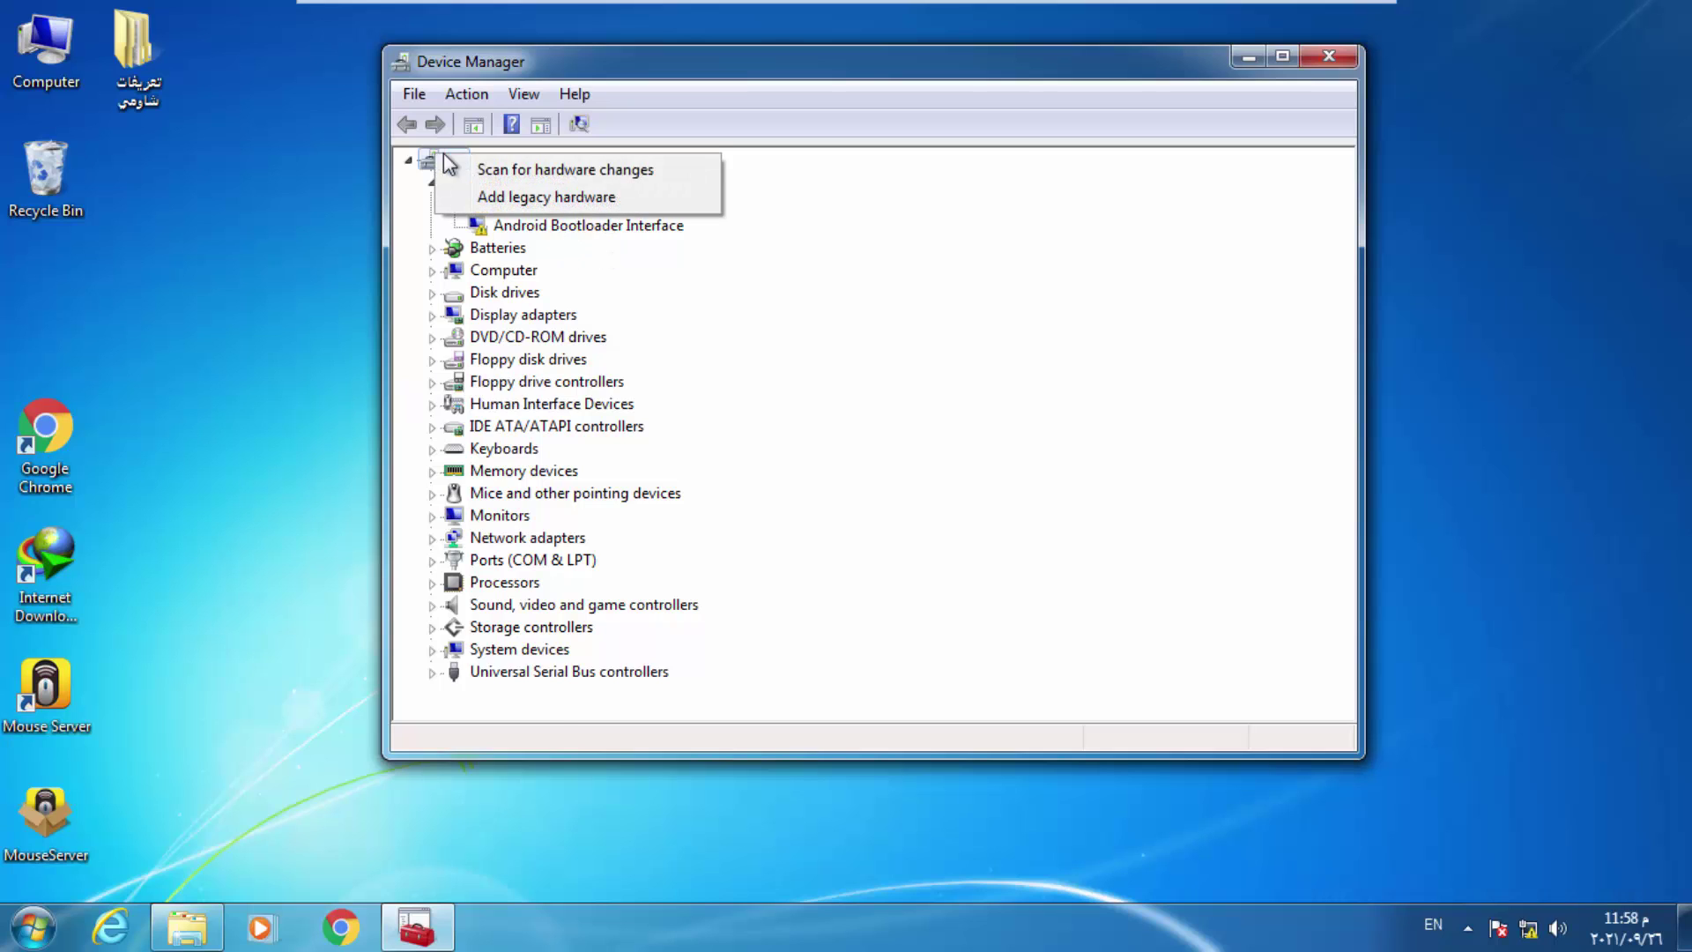
{"action": "left_click", "coordinate": [475, 166]}
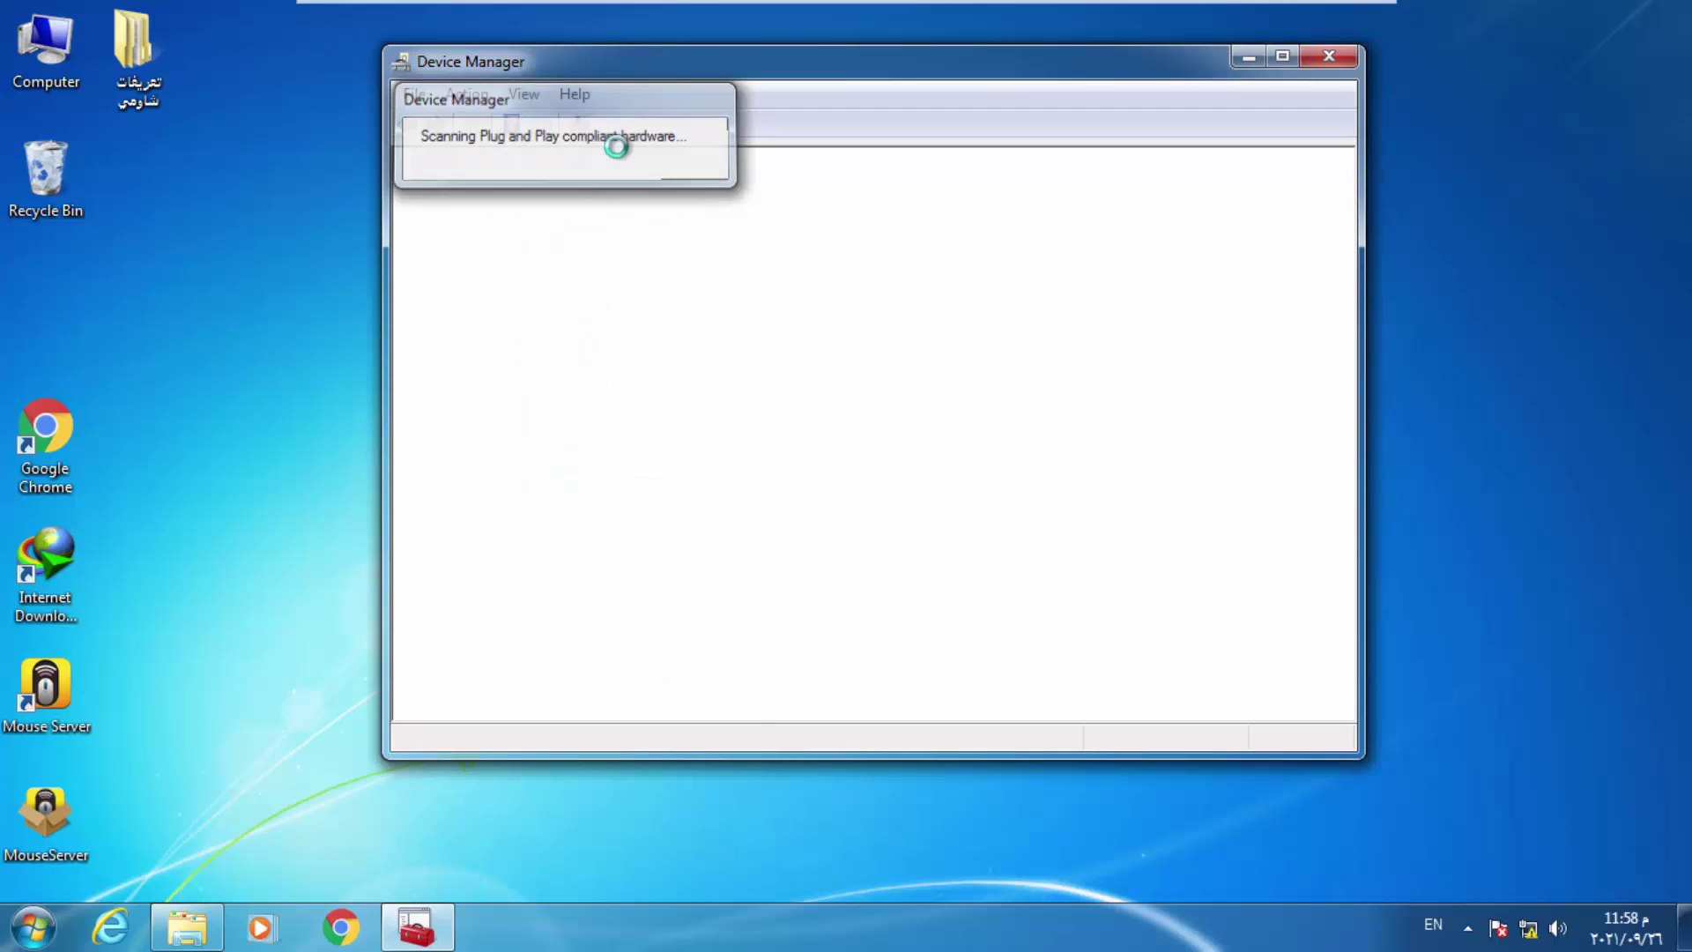
{"action": "right_click", "coordinate": [451, 157]}
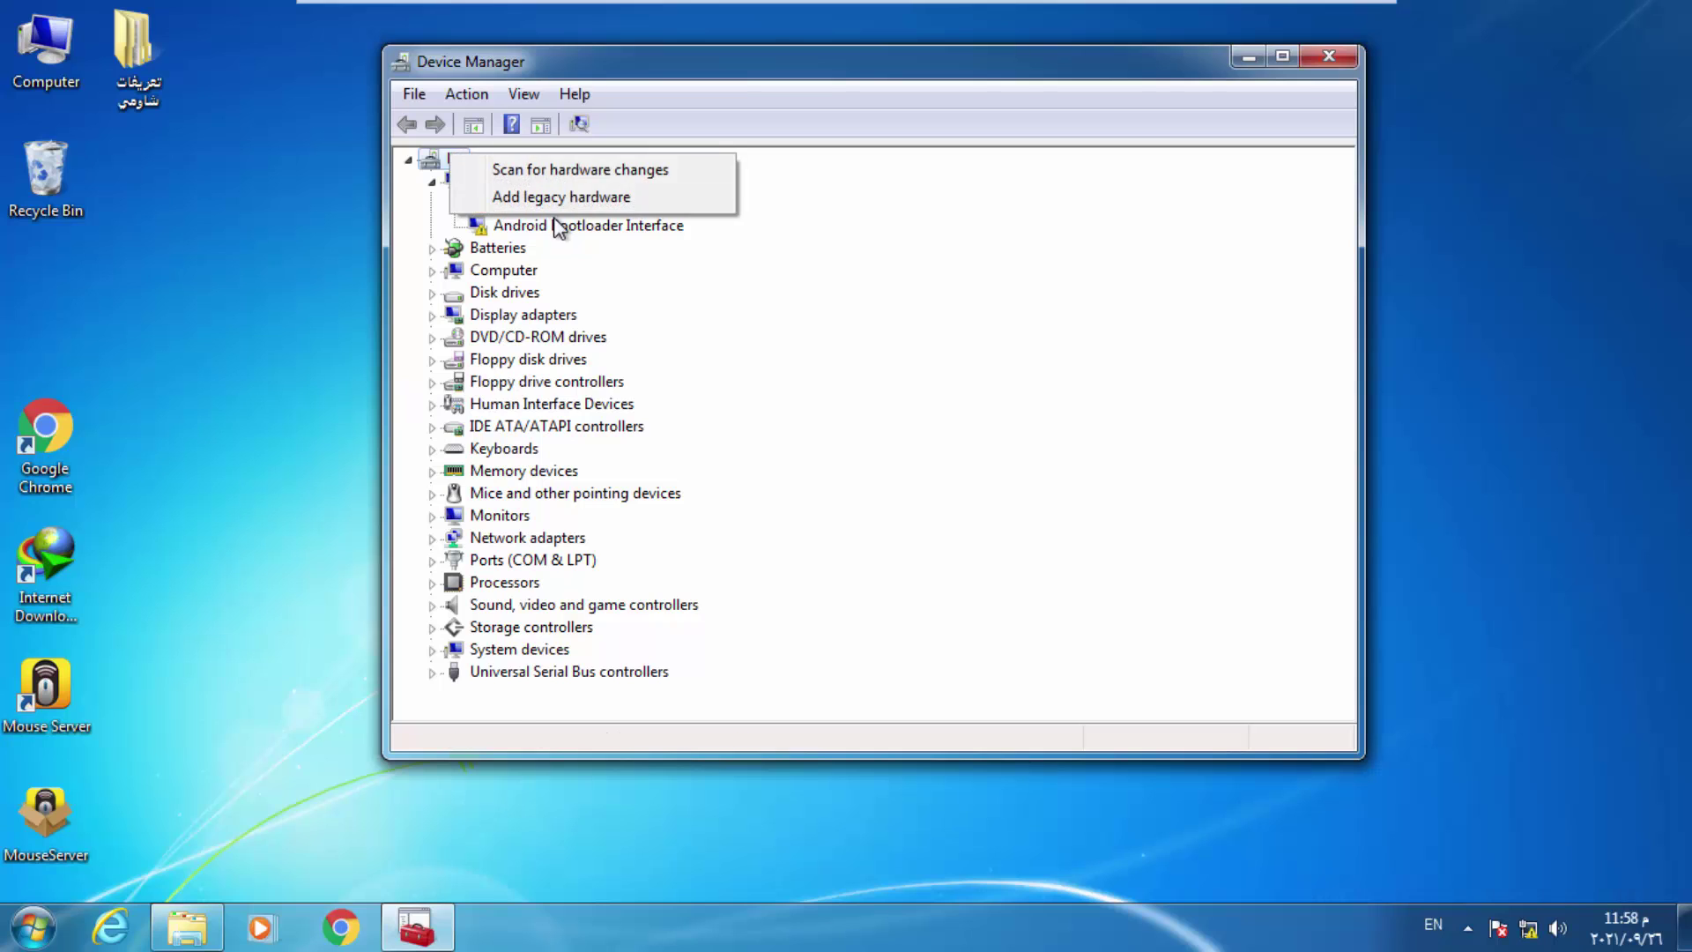
{"action": "left_click", "coordinate": [567, 196]}
{"action": "left_click", "coordinate": [969, 669]}
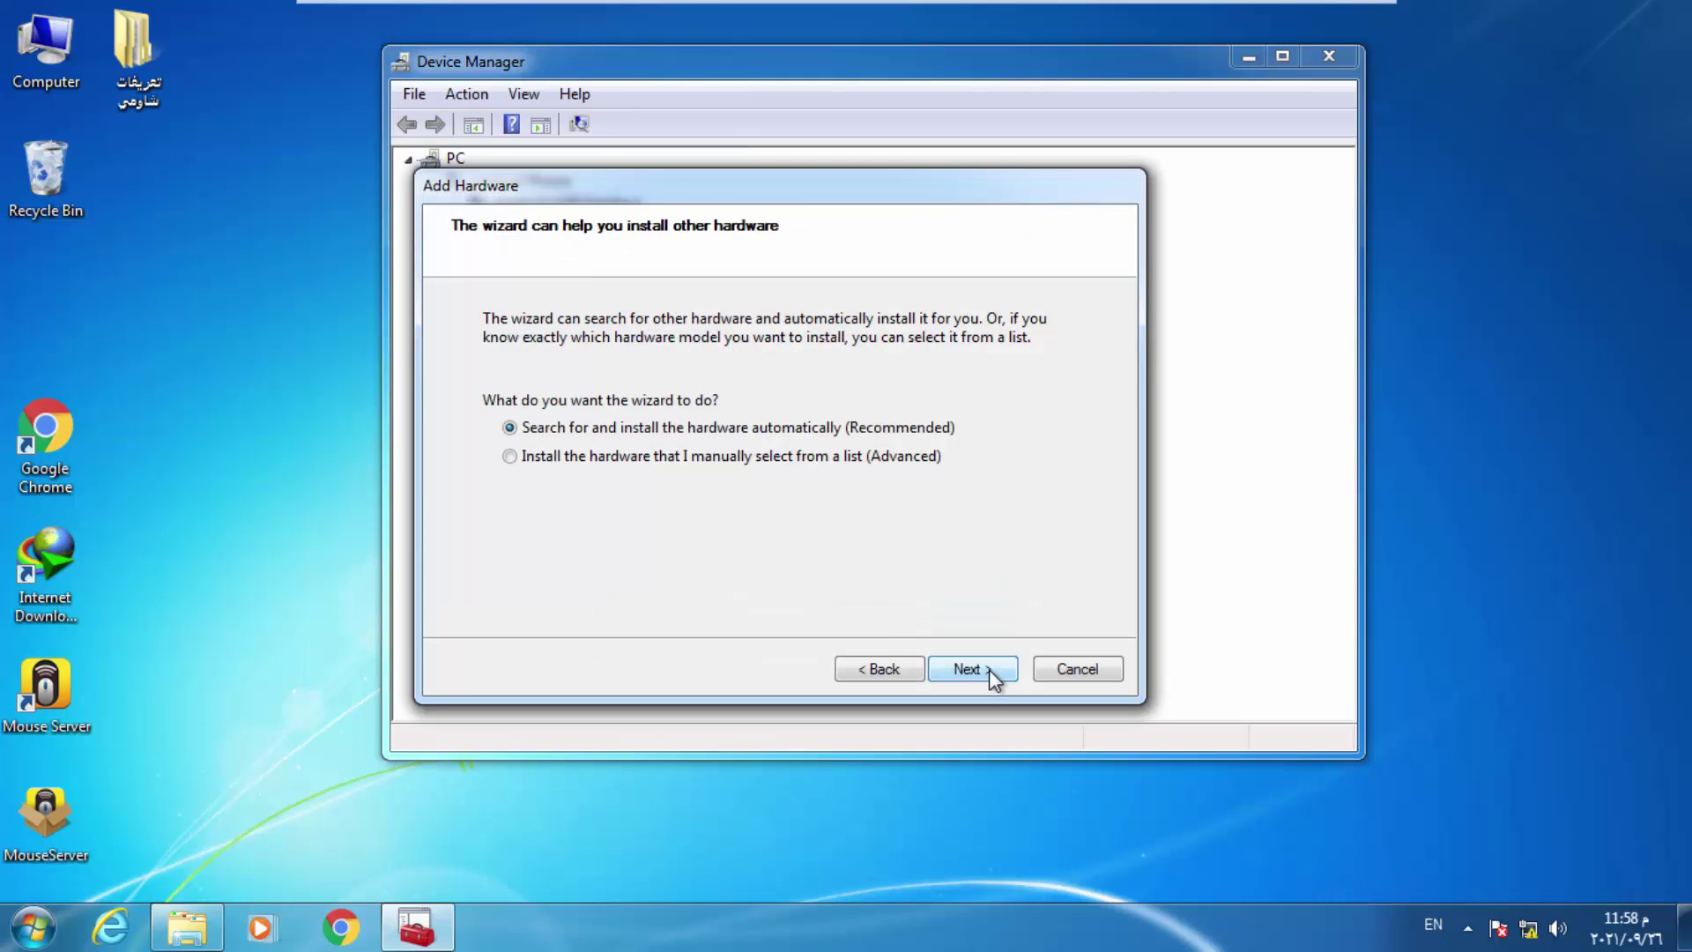
{"action": "key", "text": "Down"}
{"action": "left_click", "coordinate": [970, 669]}
{"action": "left_click", "coordinate": [969, 668]}
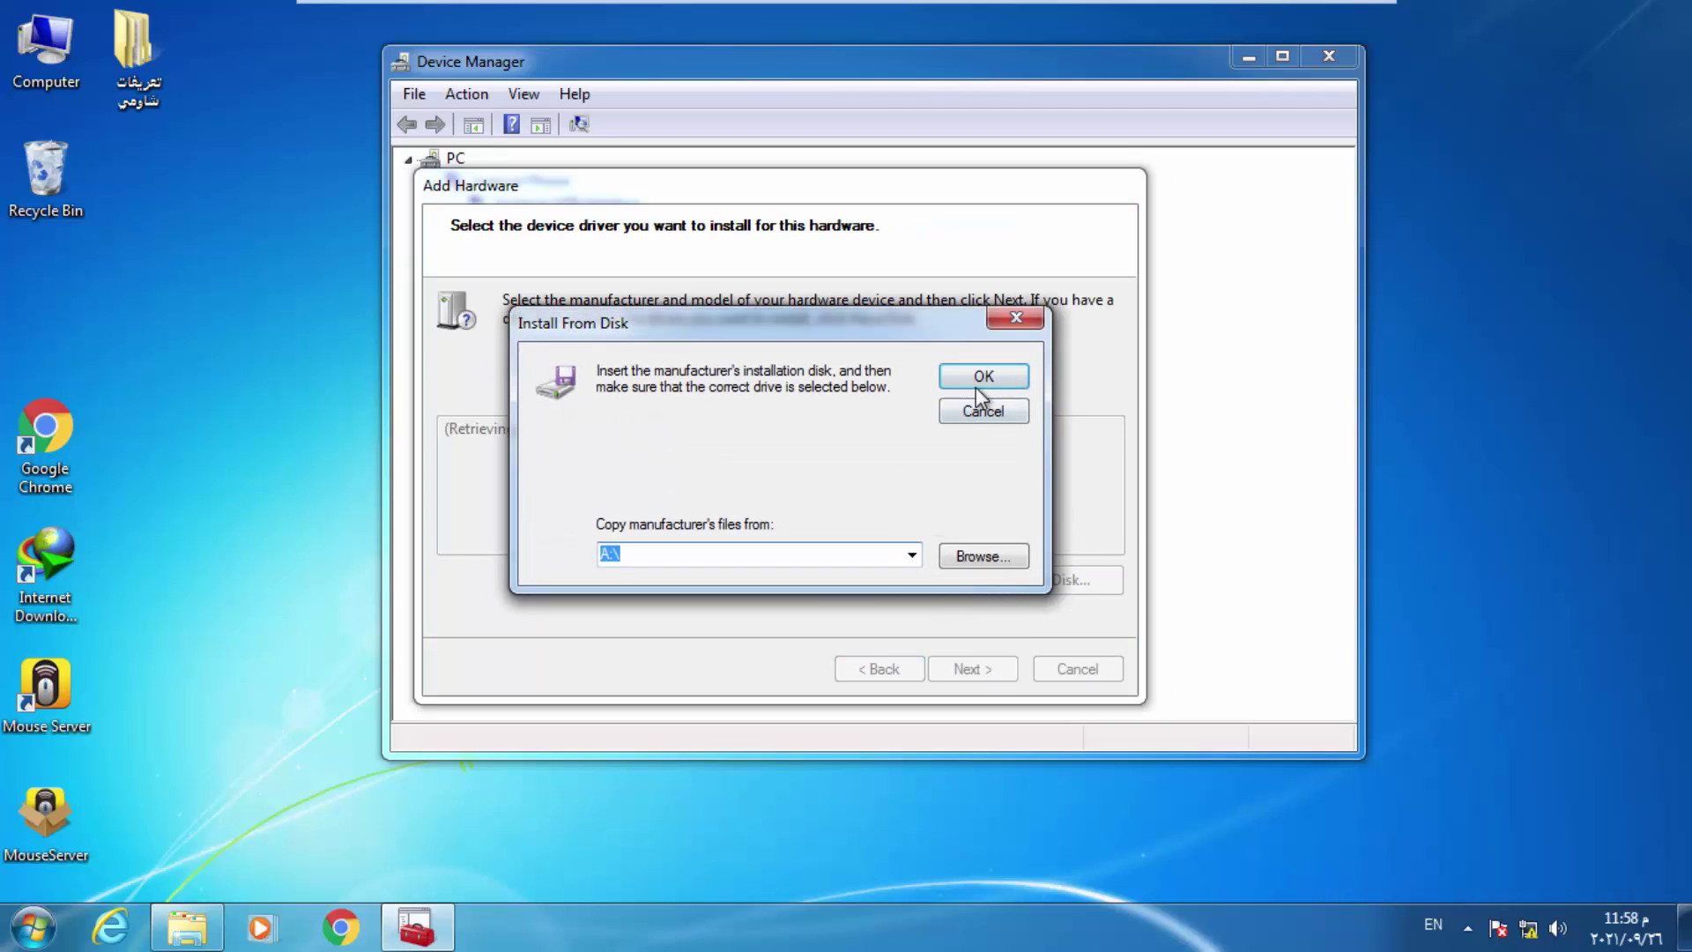
Load android_winusb from the xp-win7-win8 folder as the disk driver for the third device
{"action": "left_click", "coordinate": [1005, 376]}
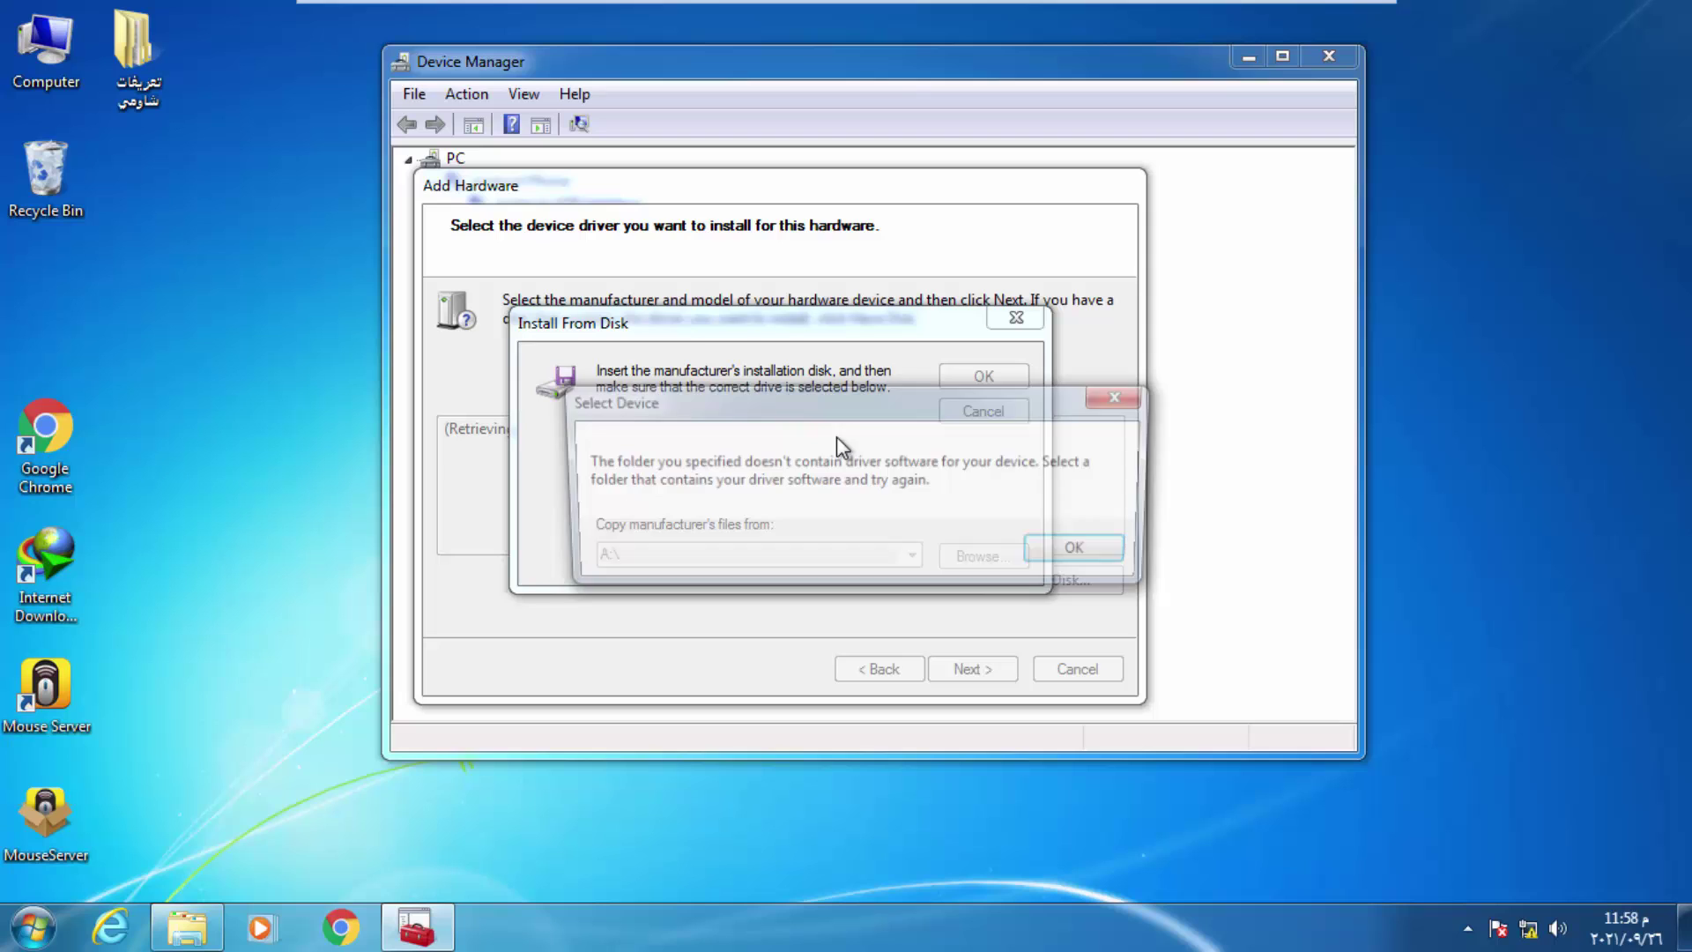
{"action": "left_click", "coordinate": [1085, 551]}
{"action": "left_click", "coordinate": [998, 550]}
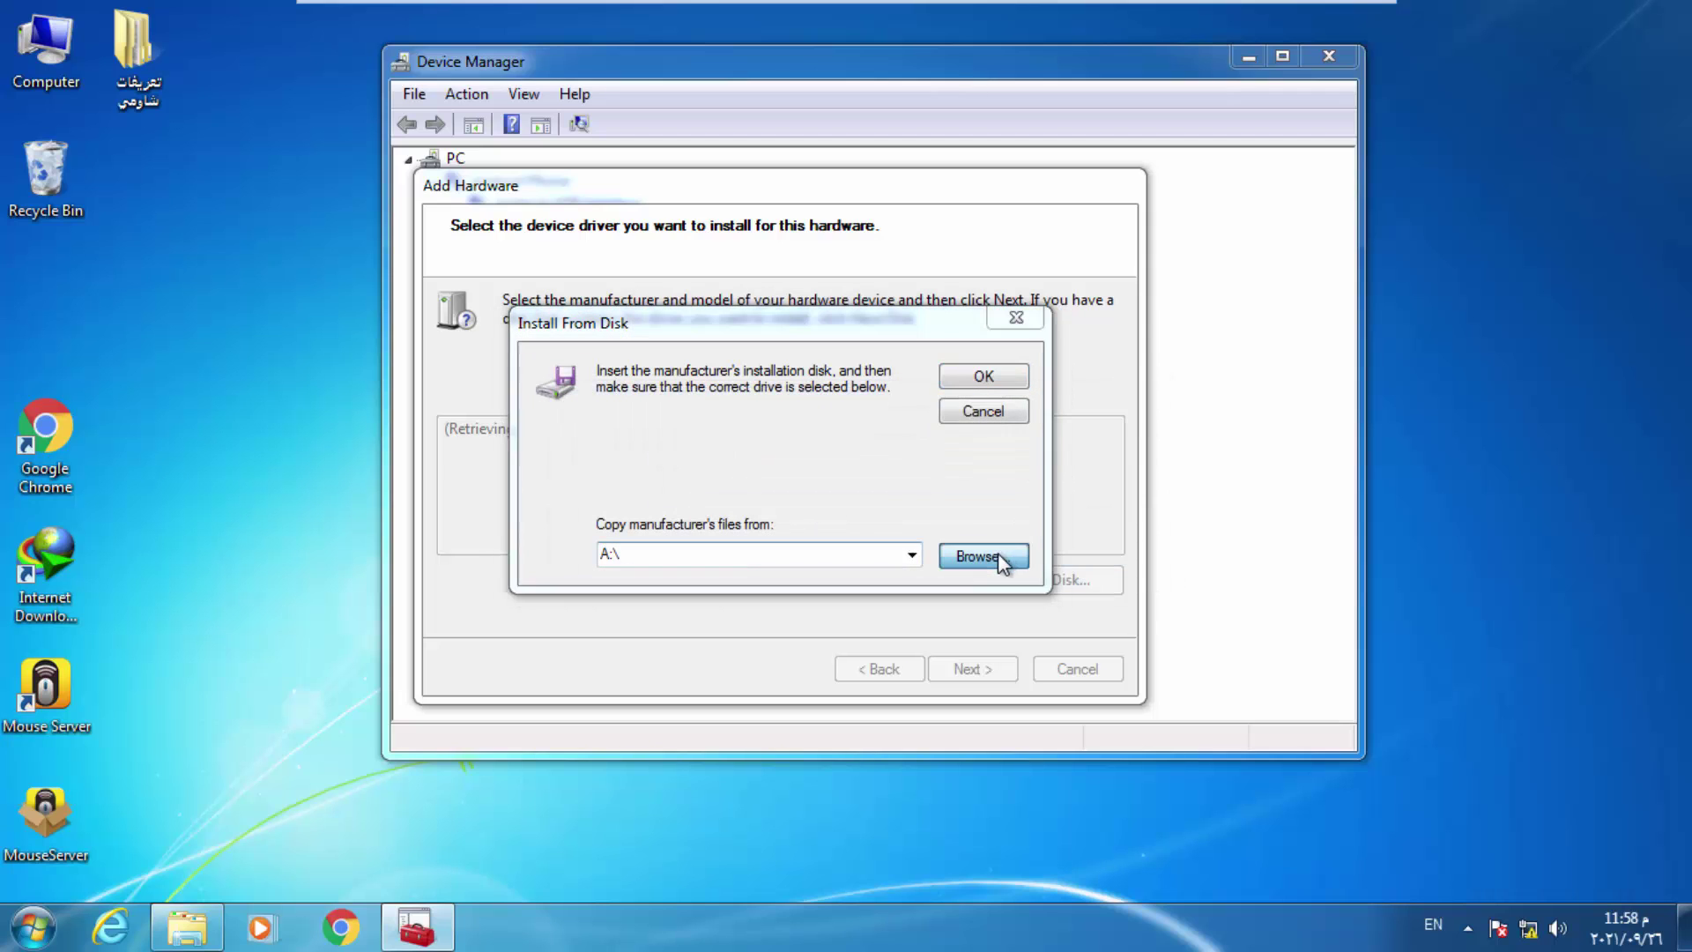
{"action": "left_click", "coordinate": [747, 518]}
{"action": "left_click", "coordinate": [1162, 800]}
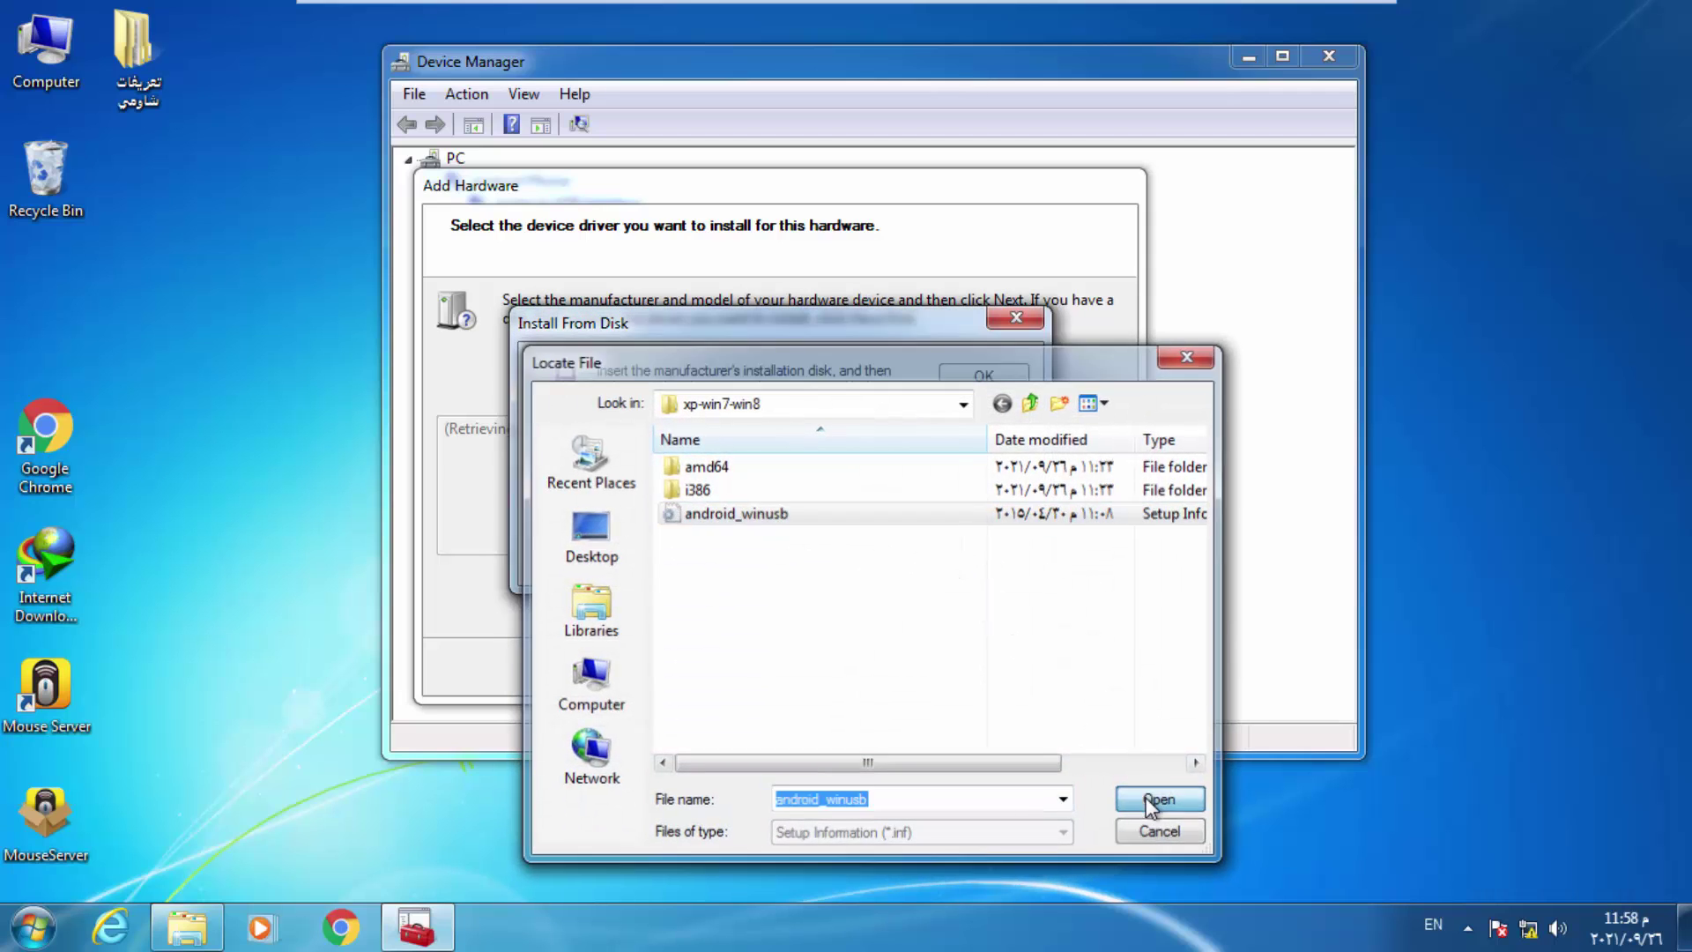
{"action": "left_click", "coordinate": [967, 383]}
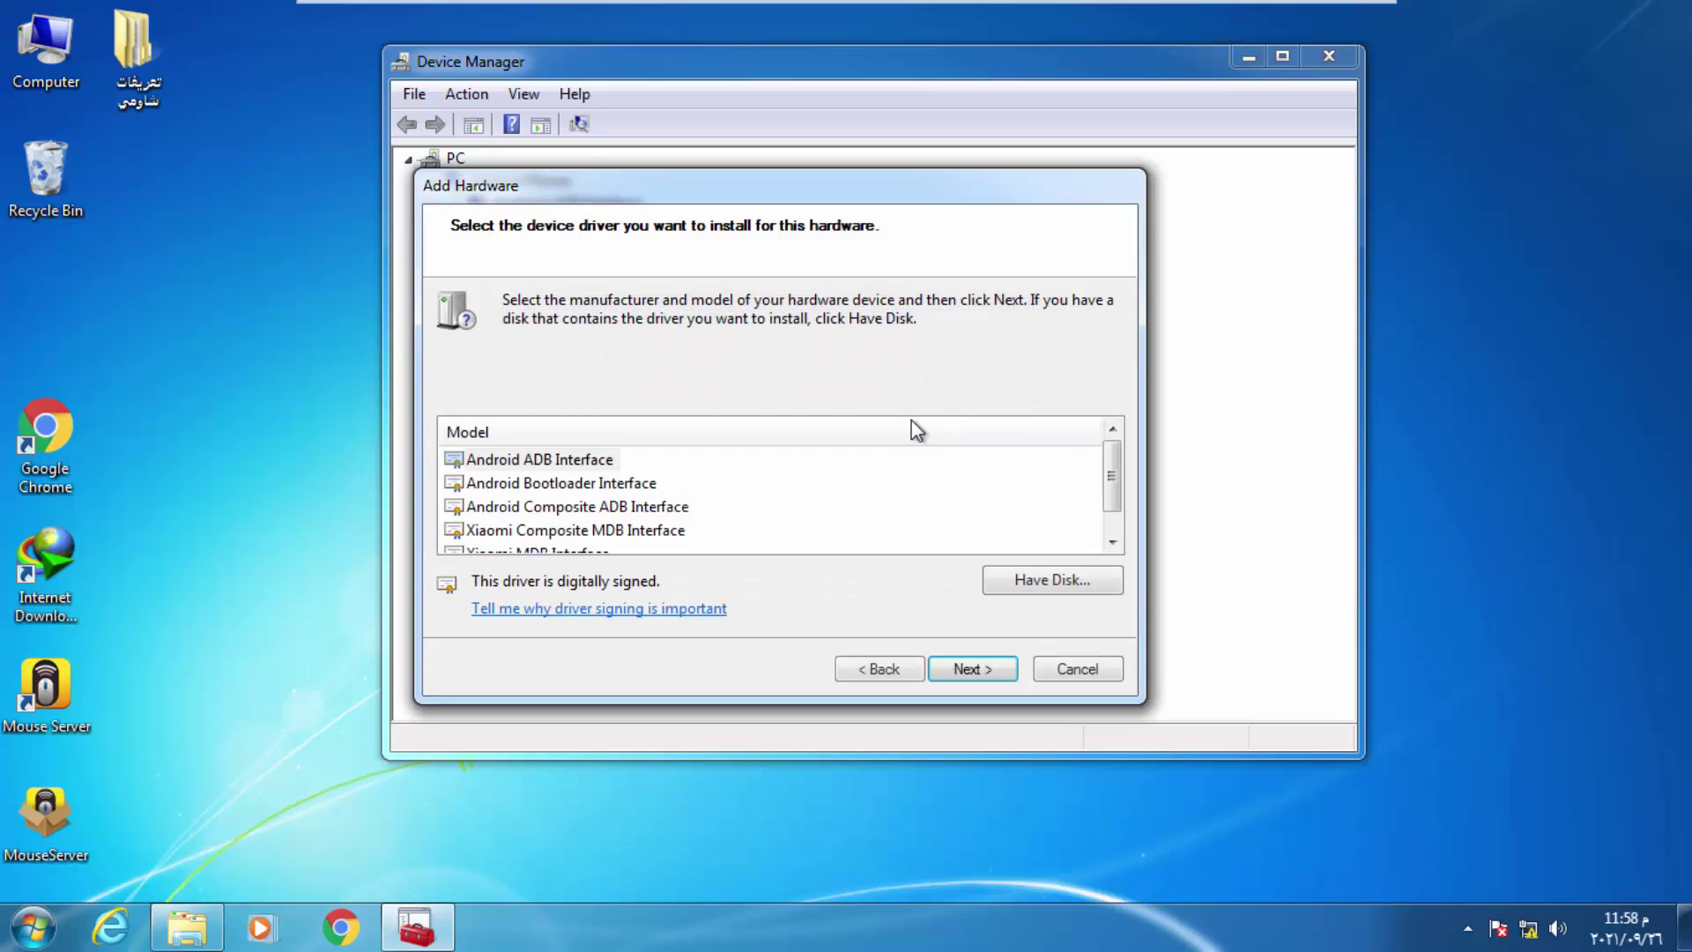
Install the Android Composite ADB Interface model and finish the Add Hardware wizard
{"action": "left_click", "coordinate": [617, 508]}
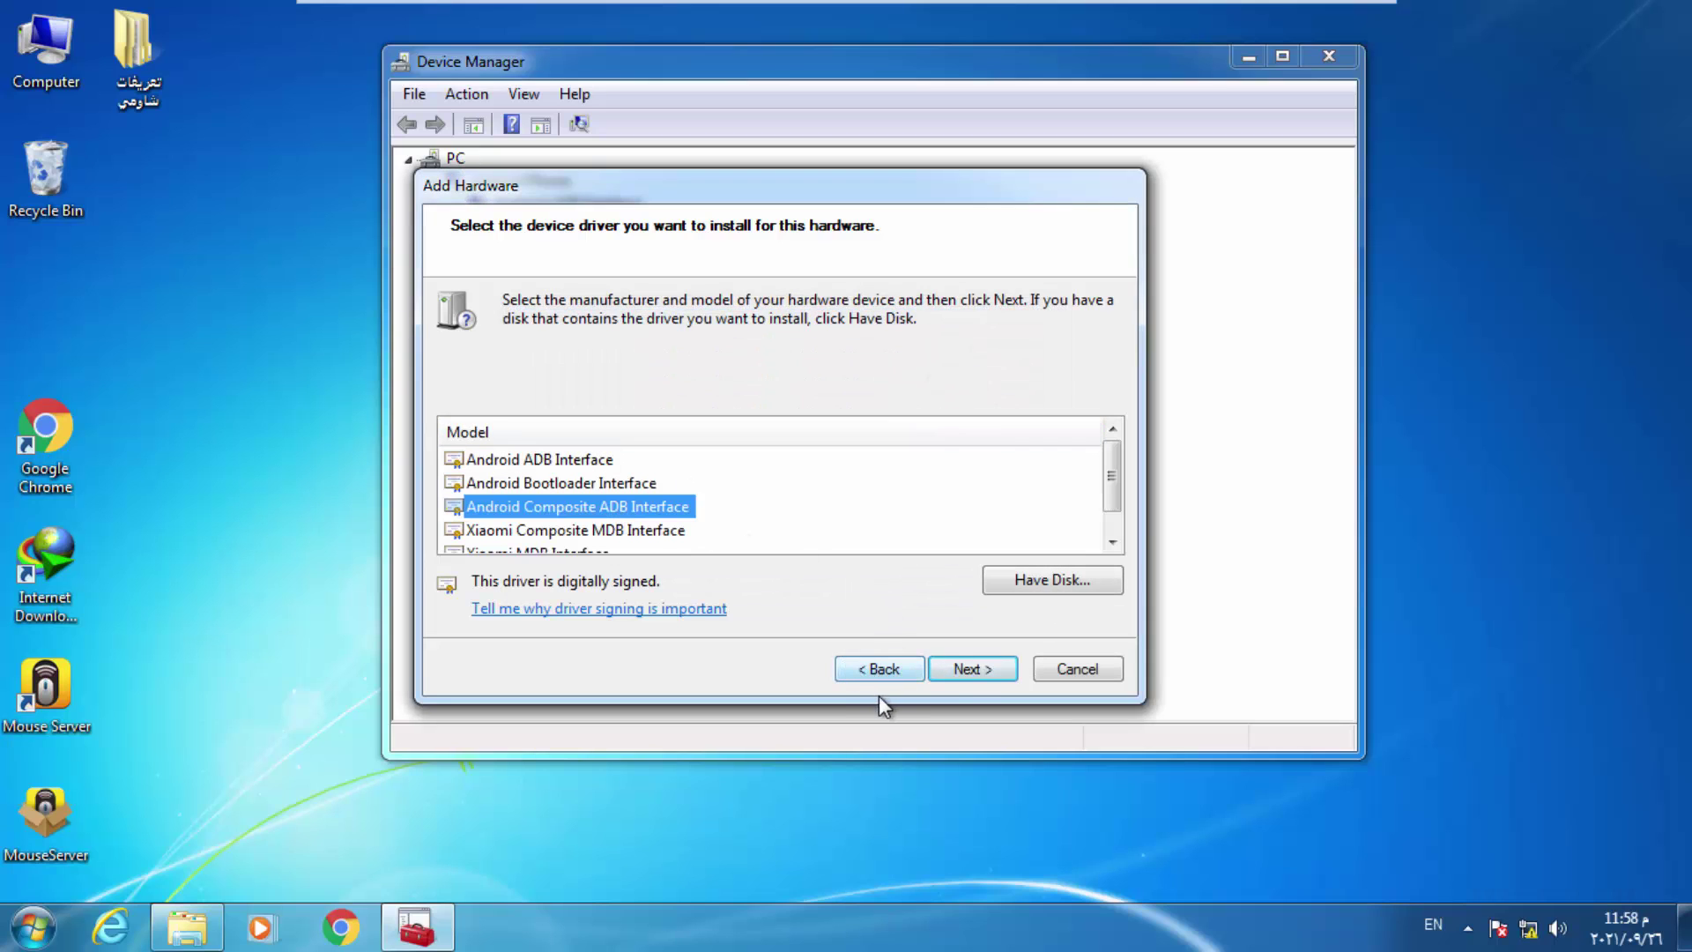
{"action": "left_click", "coordinate": [970, 674]}
{"action": "left_click", "coordinate": [971, 668]}
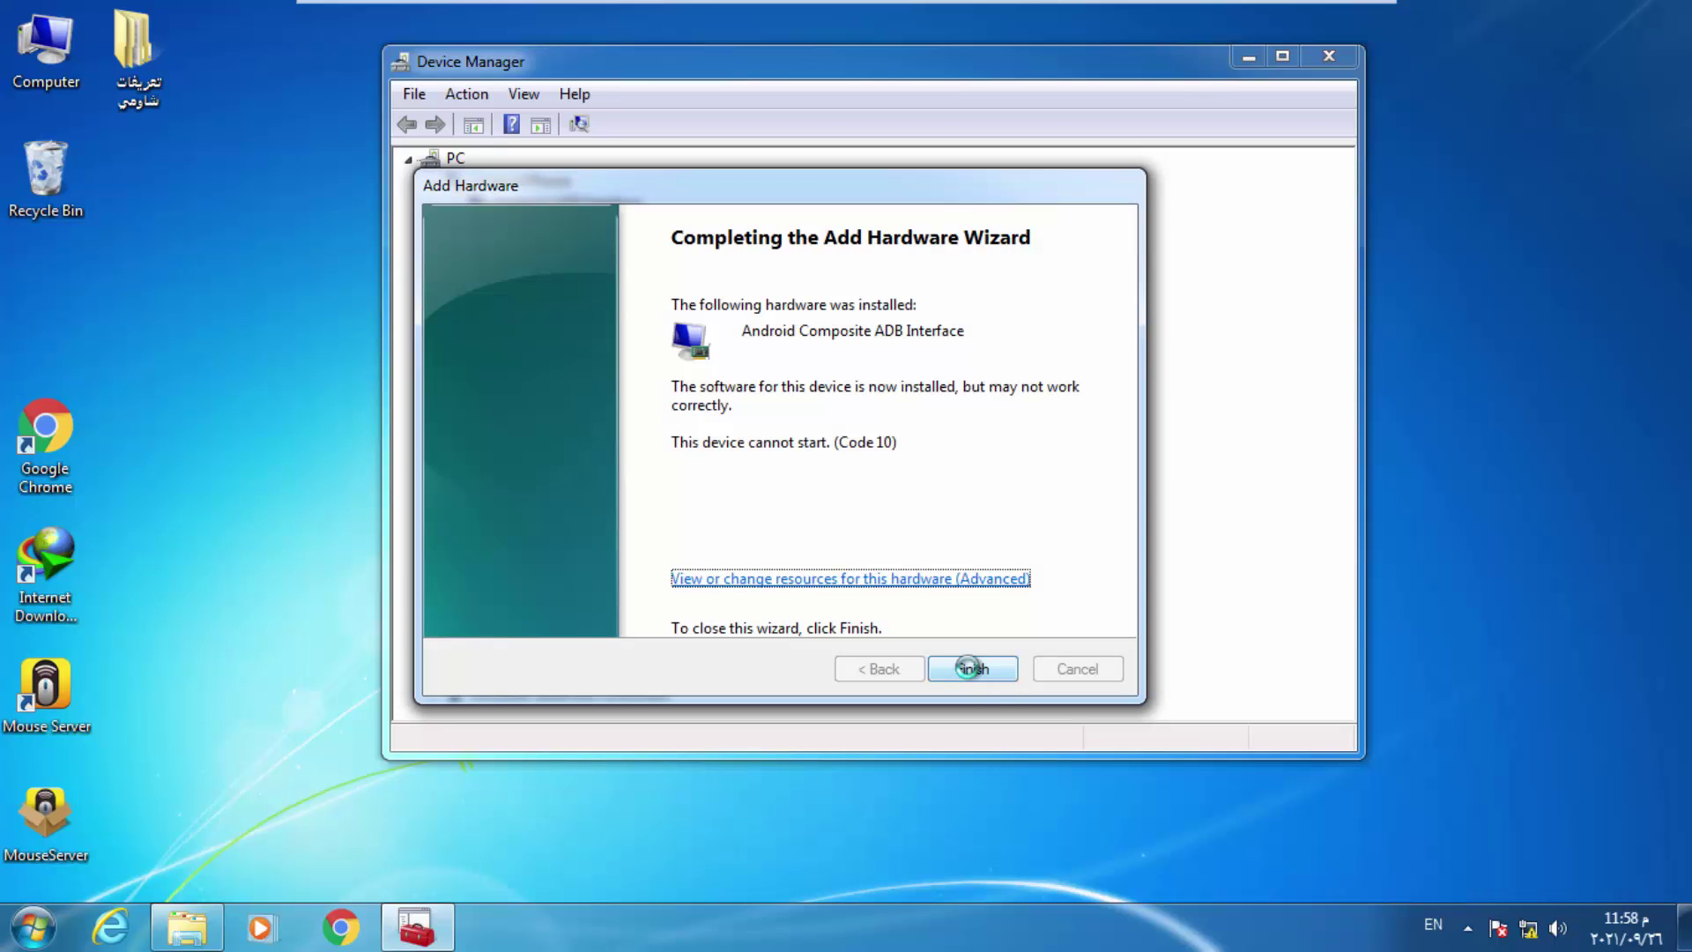
{"action": "left_click", "coordinate": [968, 668]}
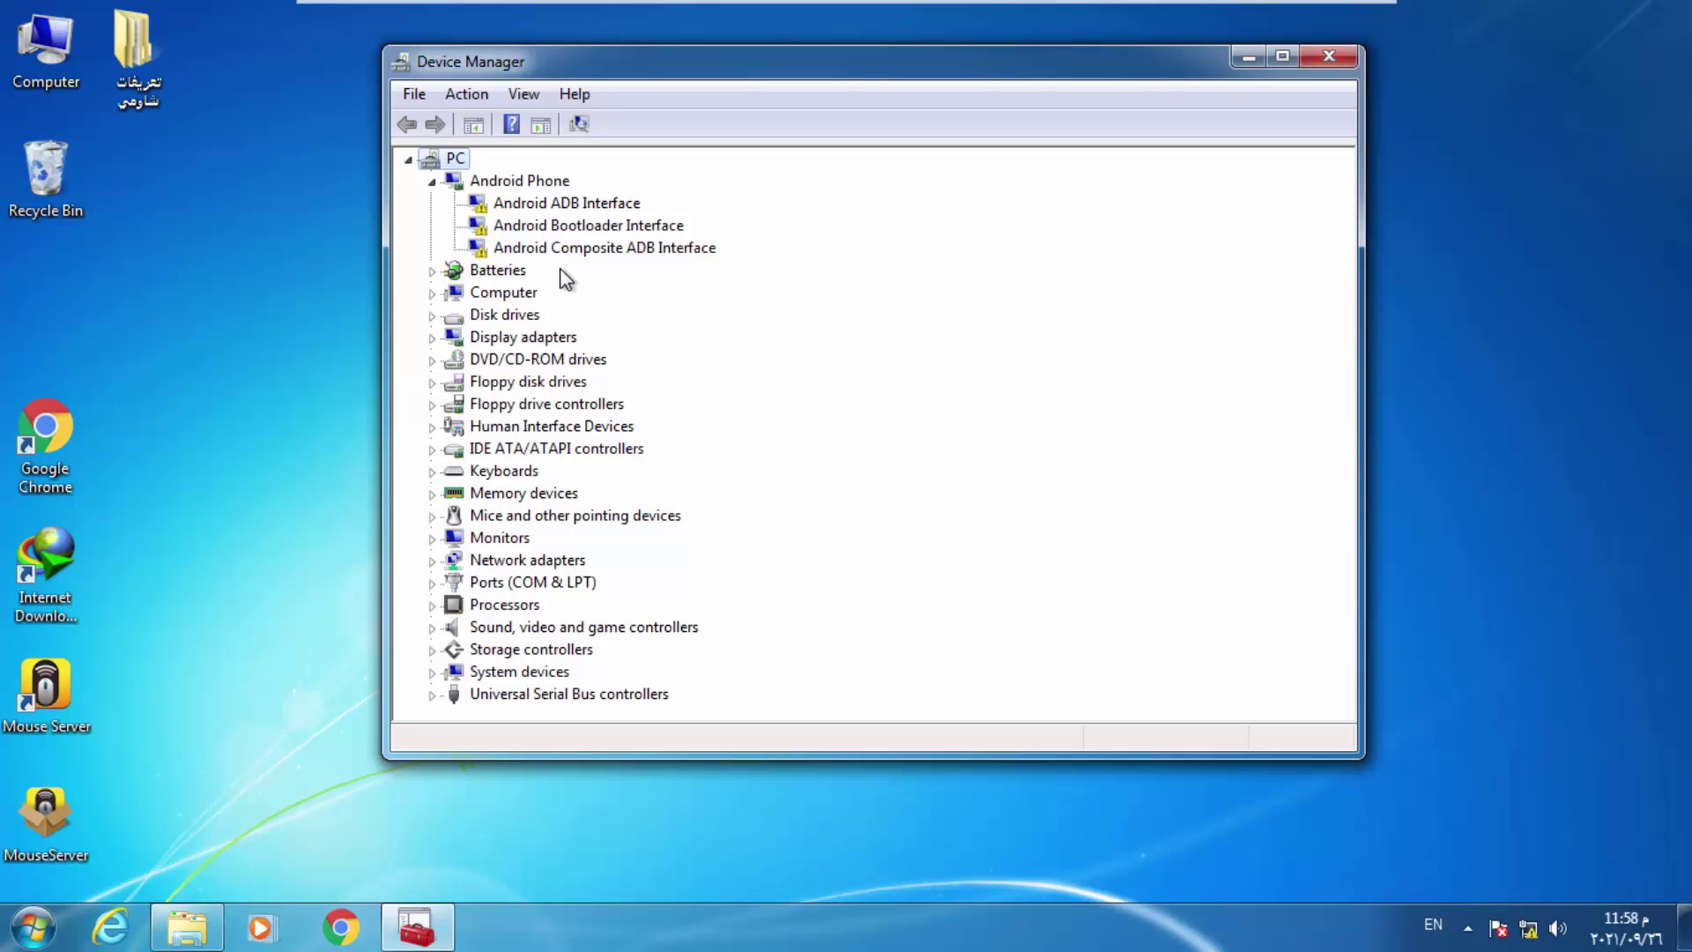
Minimize Device Manager and the Windows 7 virtual machine to switch to the host computer's desktop
{"action": "left_click", "coordinate": [1248, 59]}
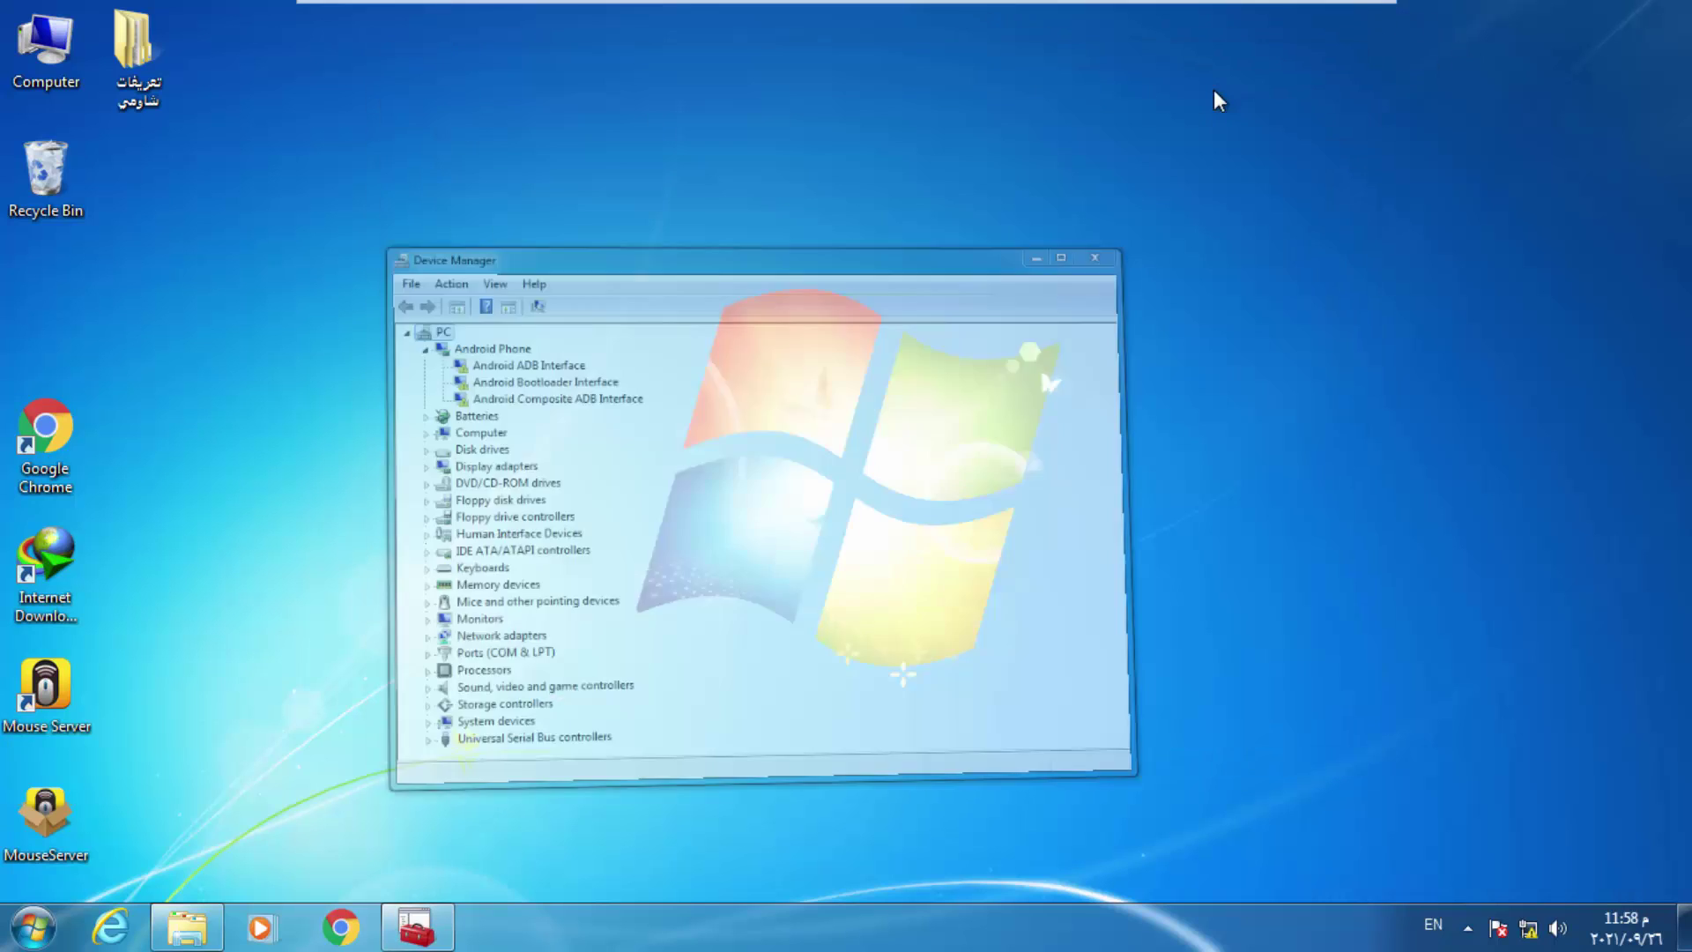
{"action": "mouse_move", "coordinate": [603, 10]}
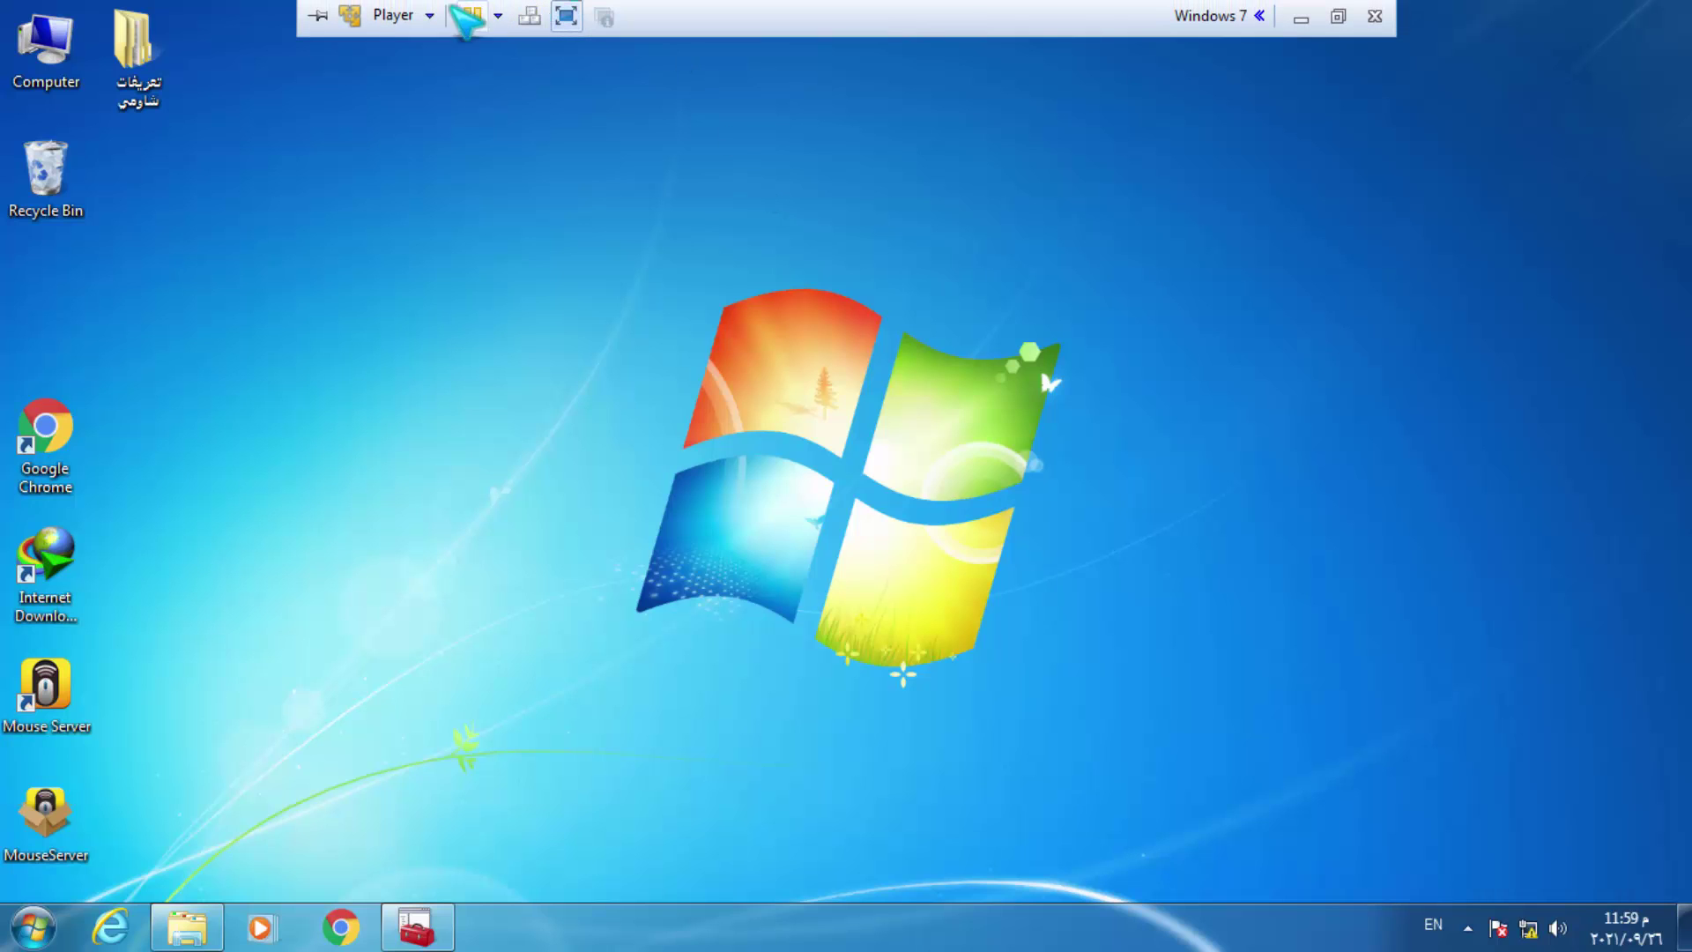
{"action": "left_click", "coordinate": [1300, 6]}
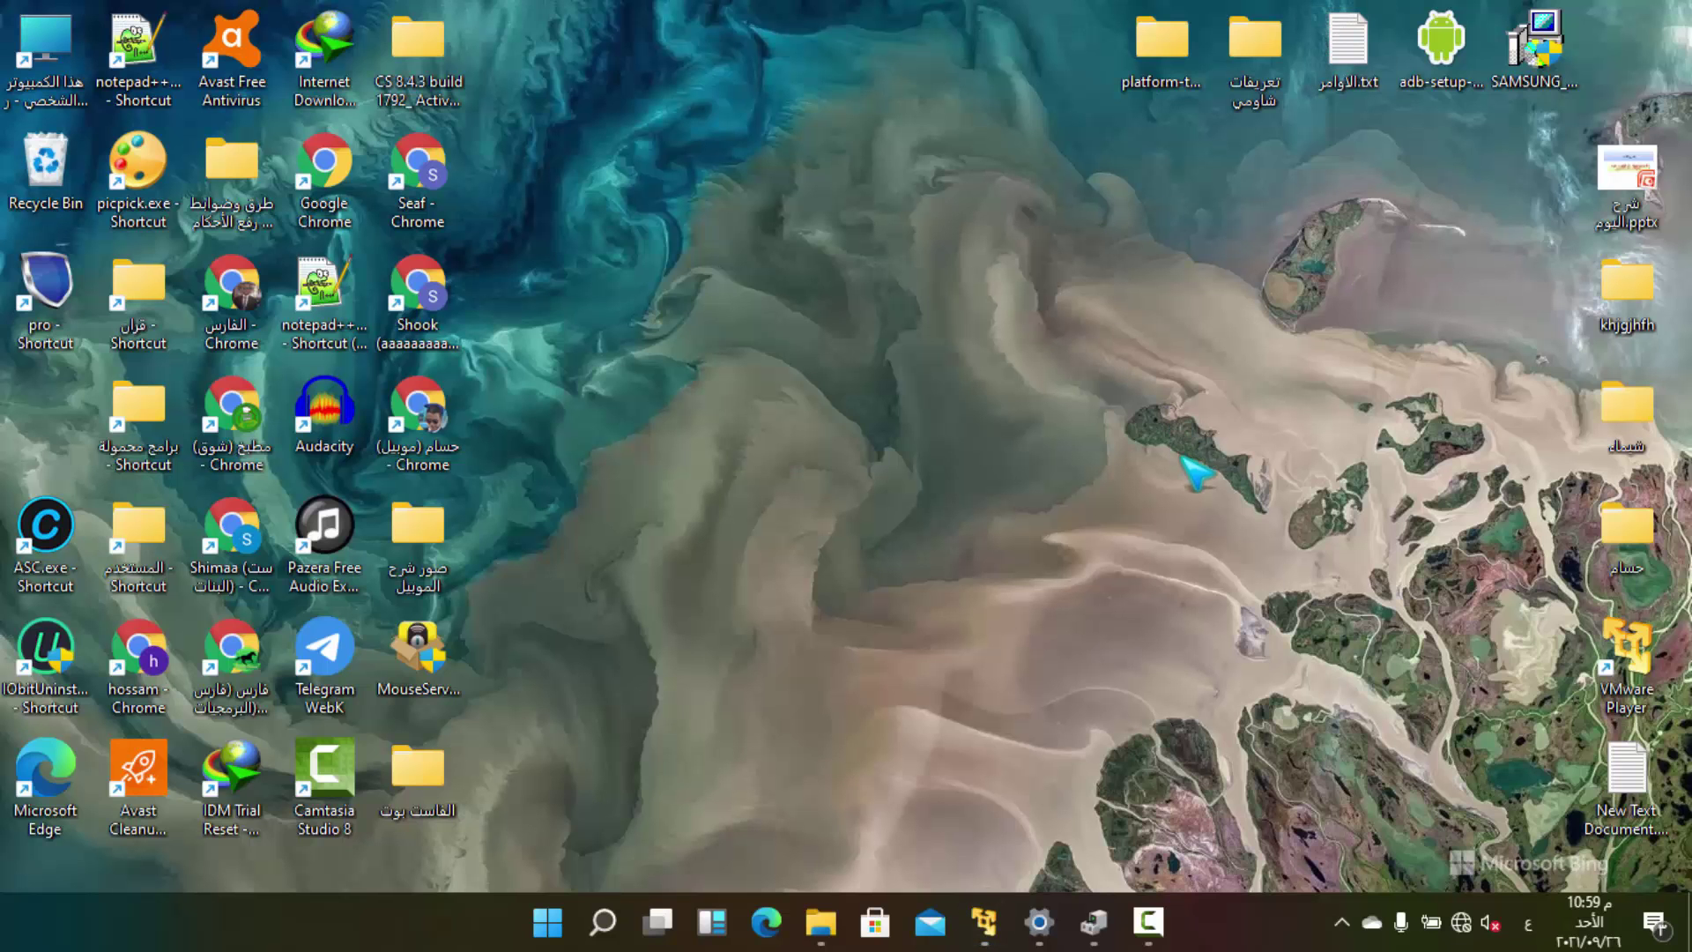
Open Device Manager from the About page of the host's System settings and close the Settings window
{"action": "left_click", "coordinate": [547, 923]}
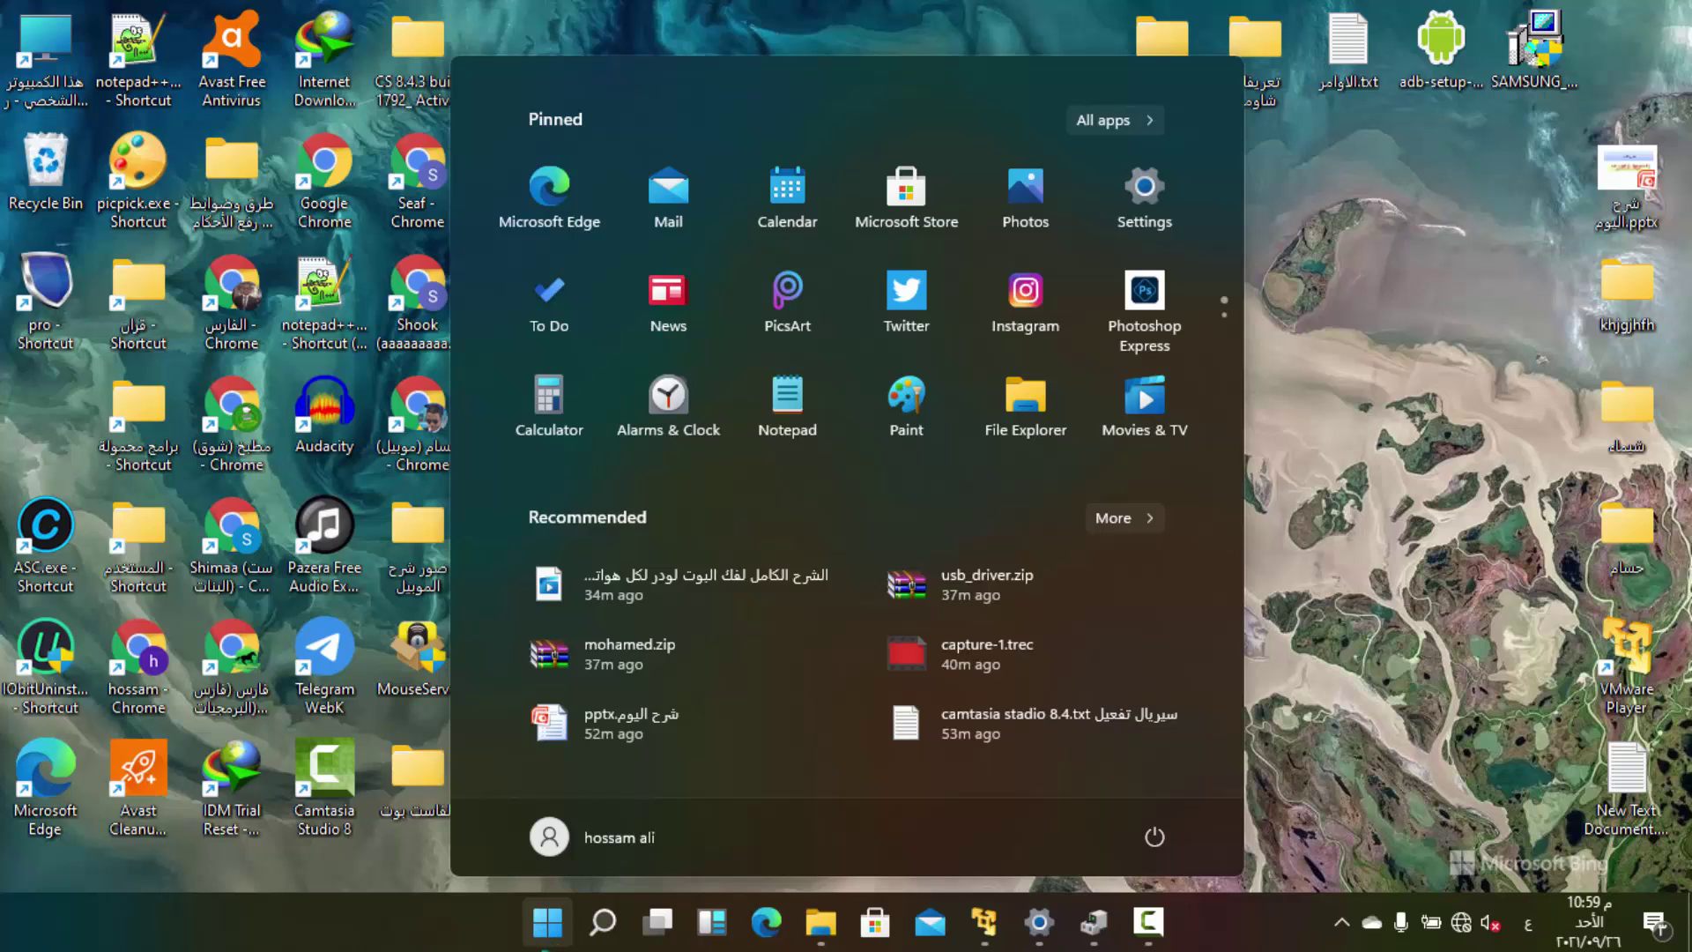
{"action": "left_click", "coordinate": [1151, 198]}
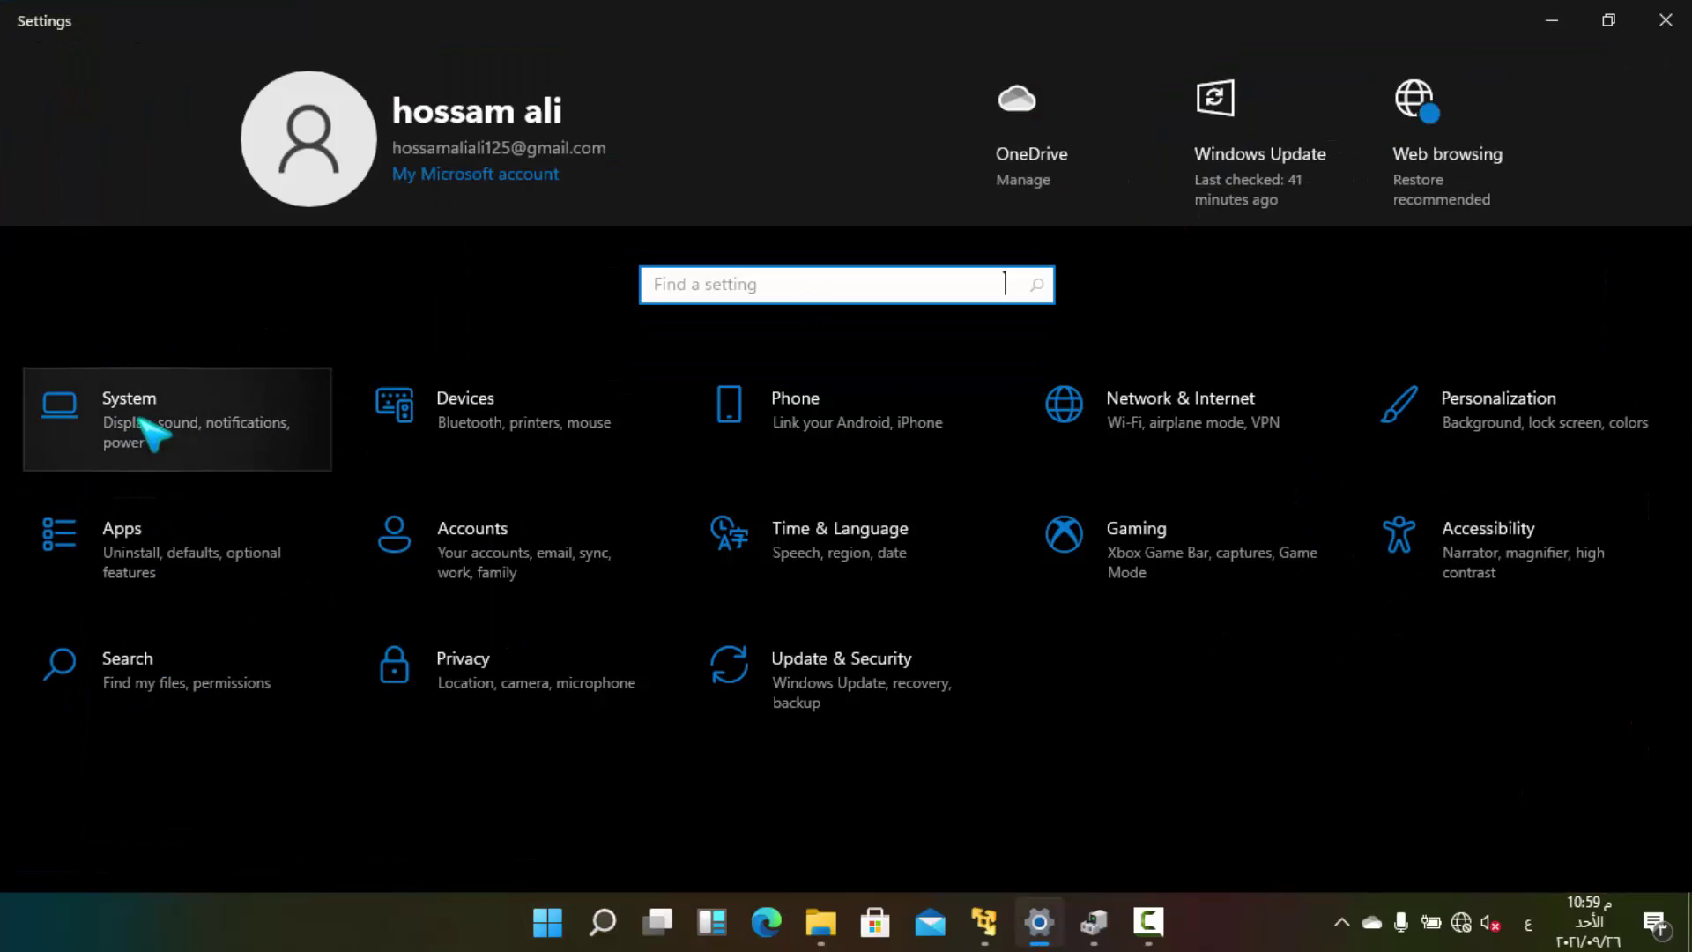
{"action": "left_click", "coordinate": [145, 416]}
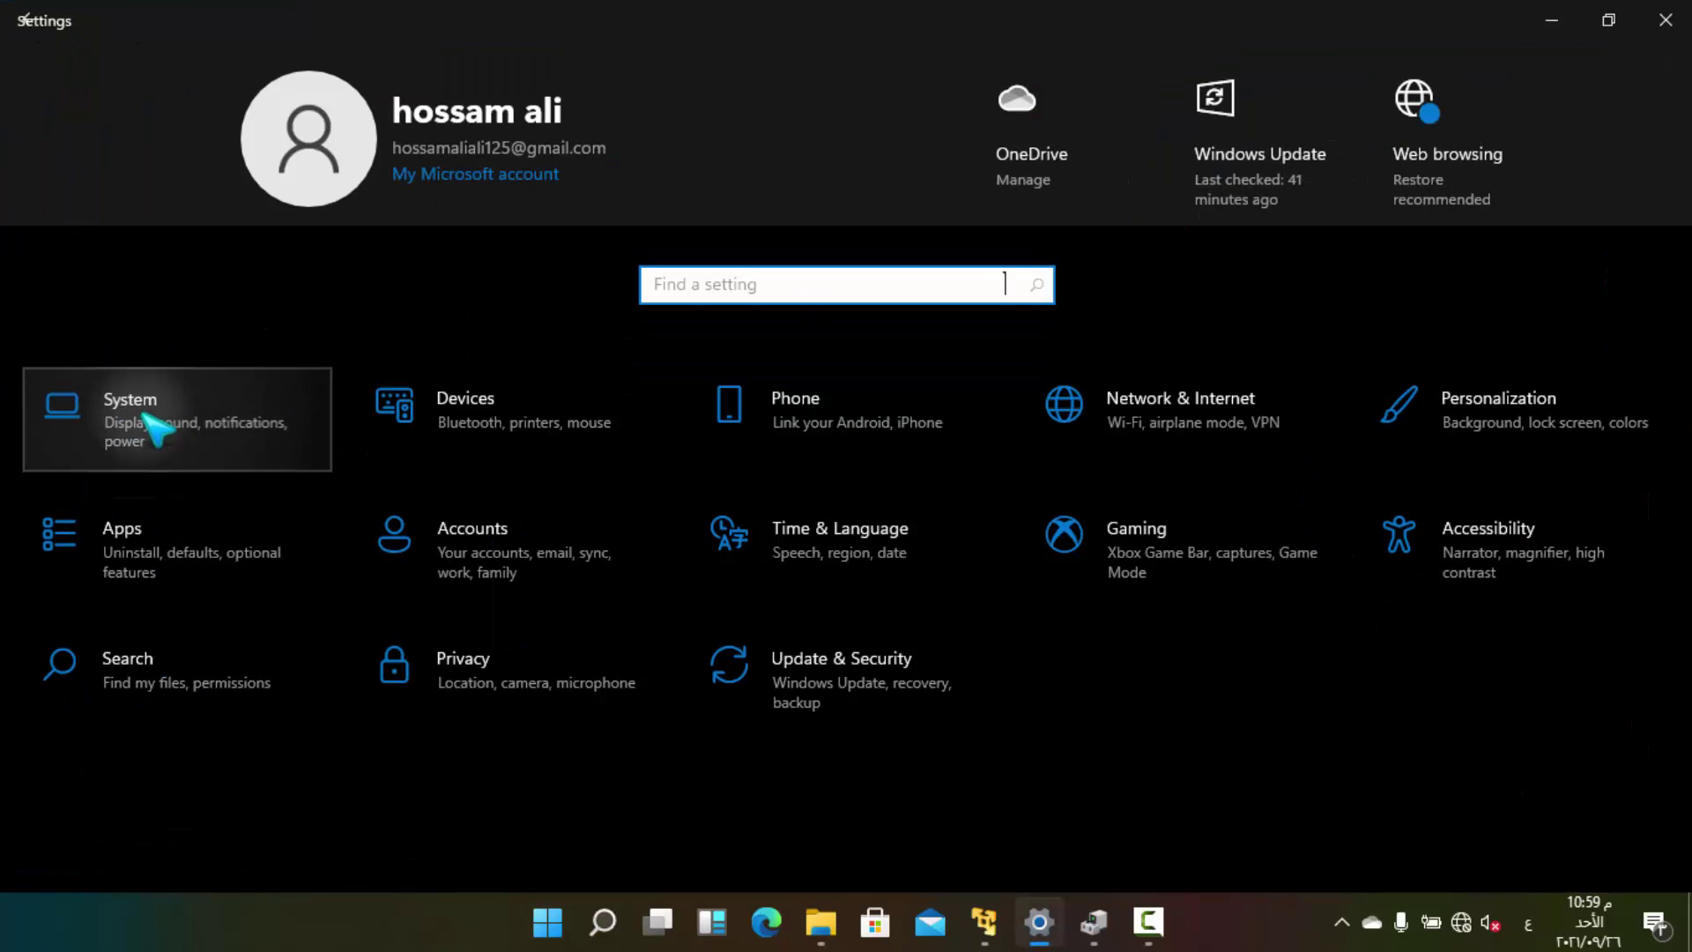
{"action": "scroll", "coordinate": [132, 528], "scroll_direction": "down", "scroll_amount": 5}
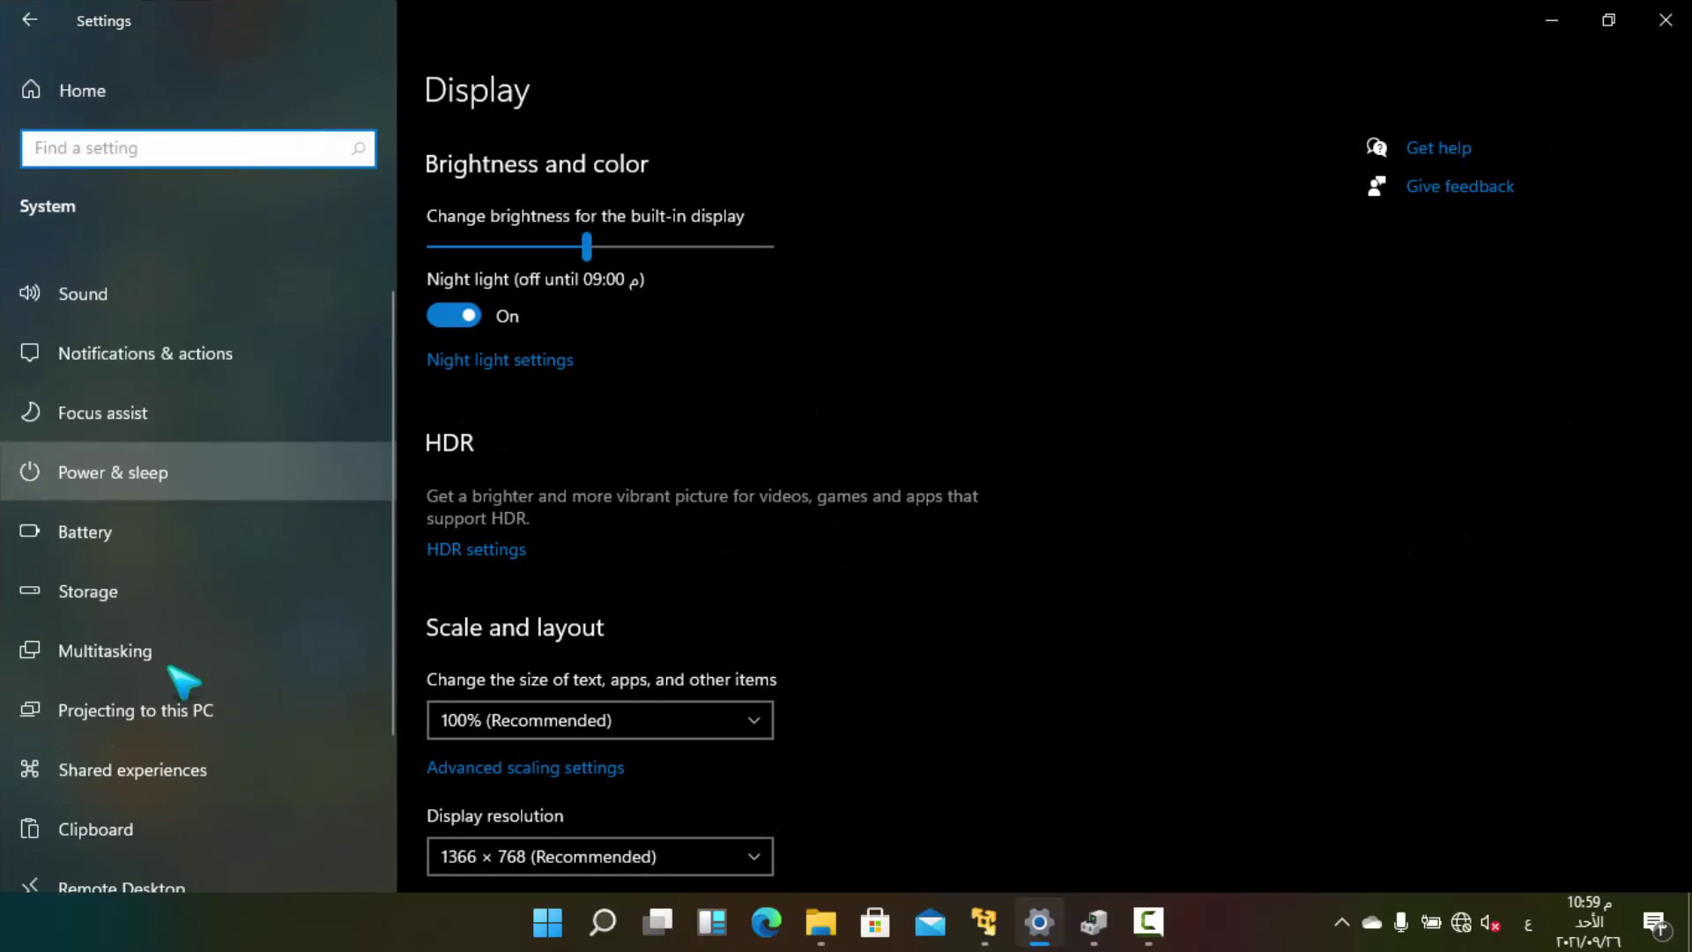
{"action": "left_click", "coordinate": [139, 762]}
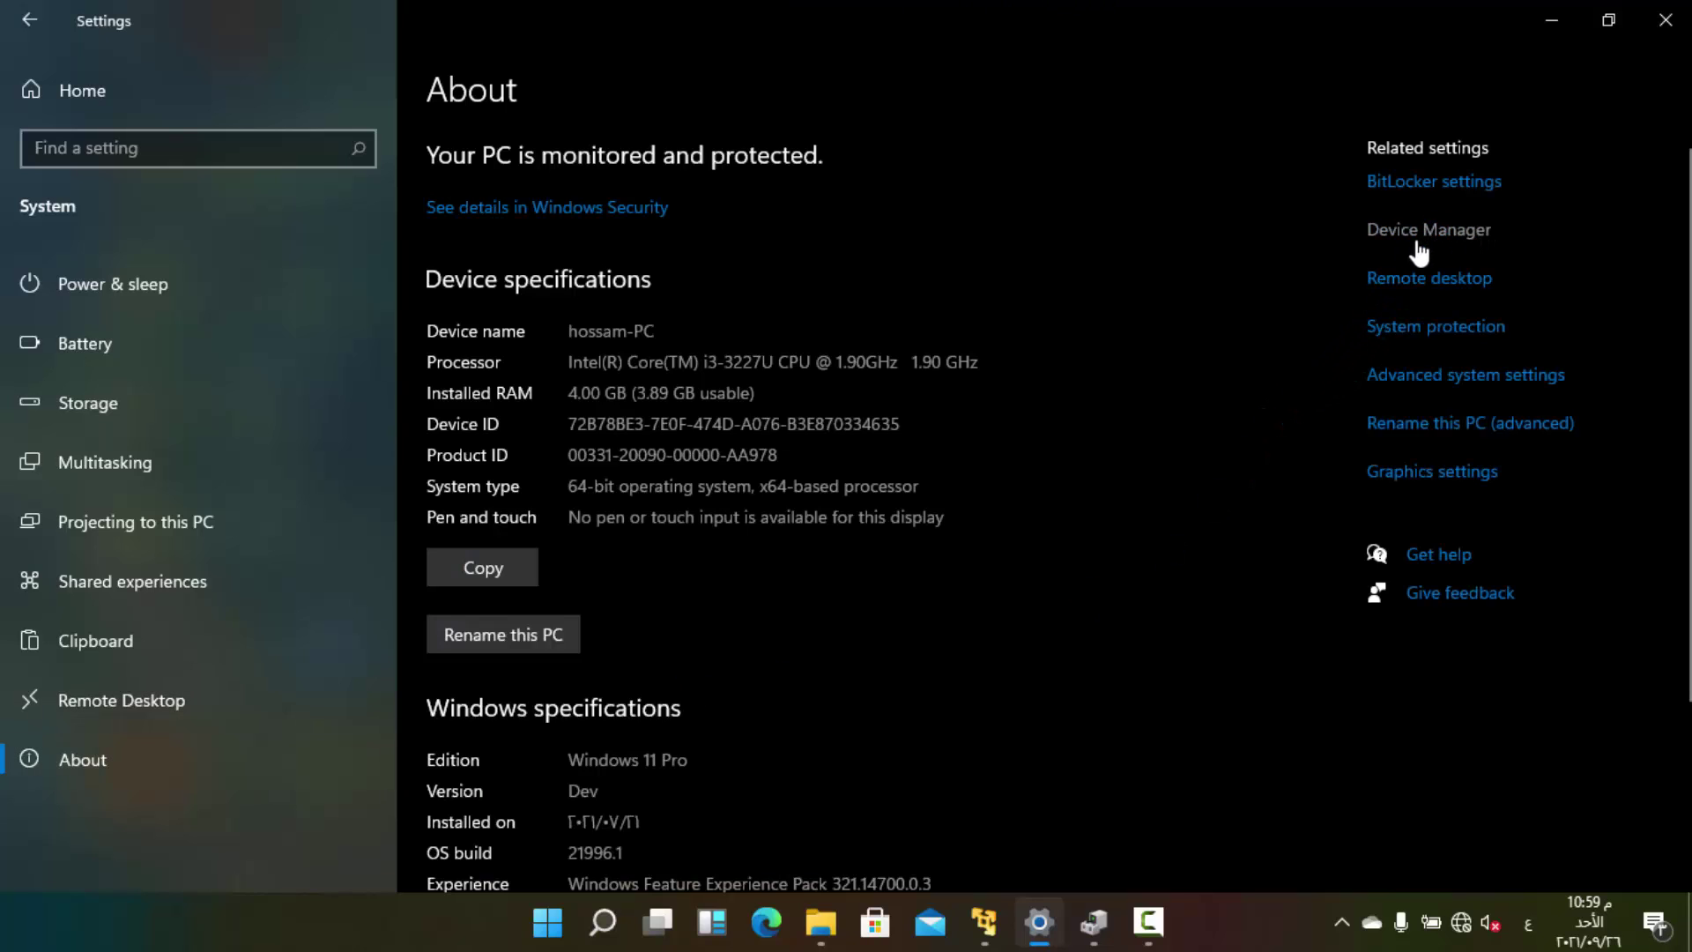
{"action": "left_click", "coordinate": [1462, 245]}
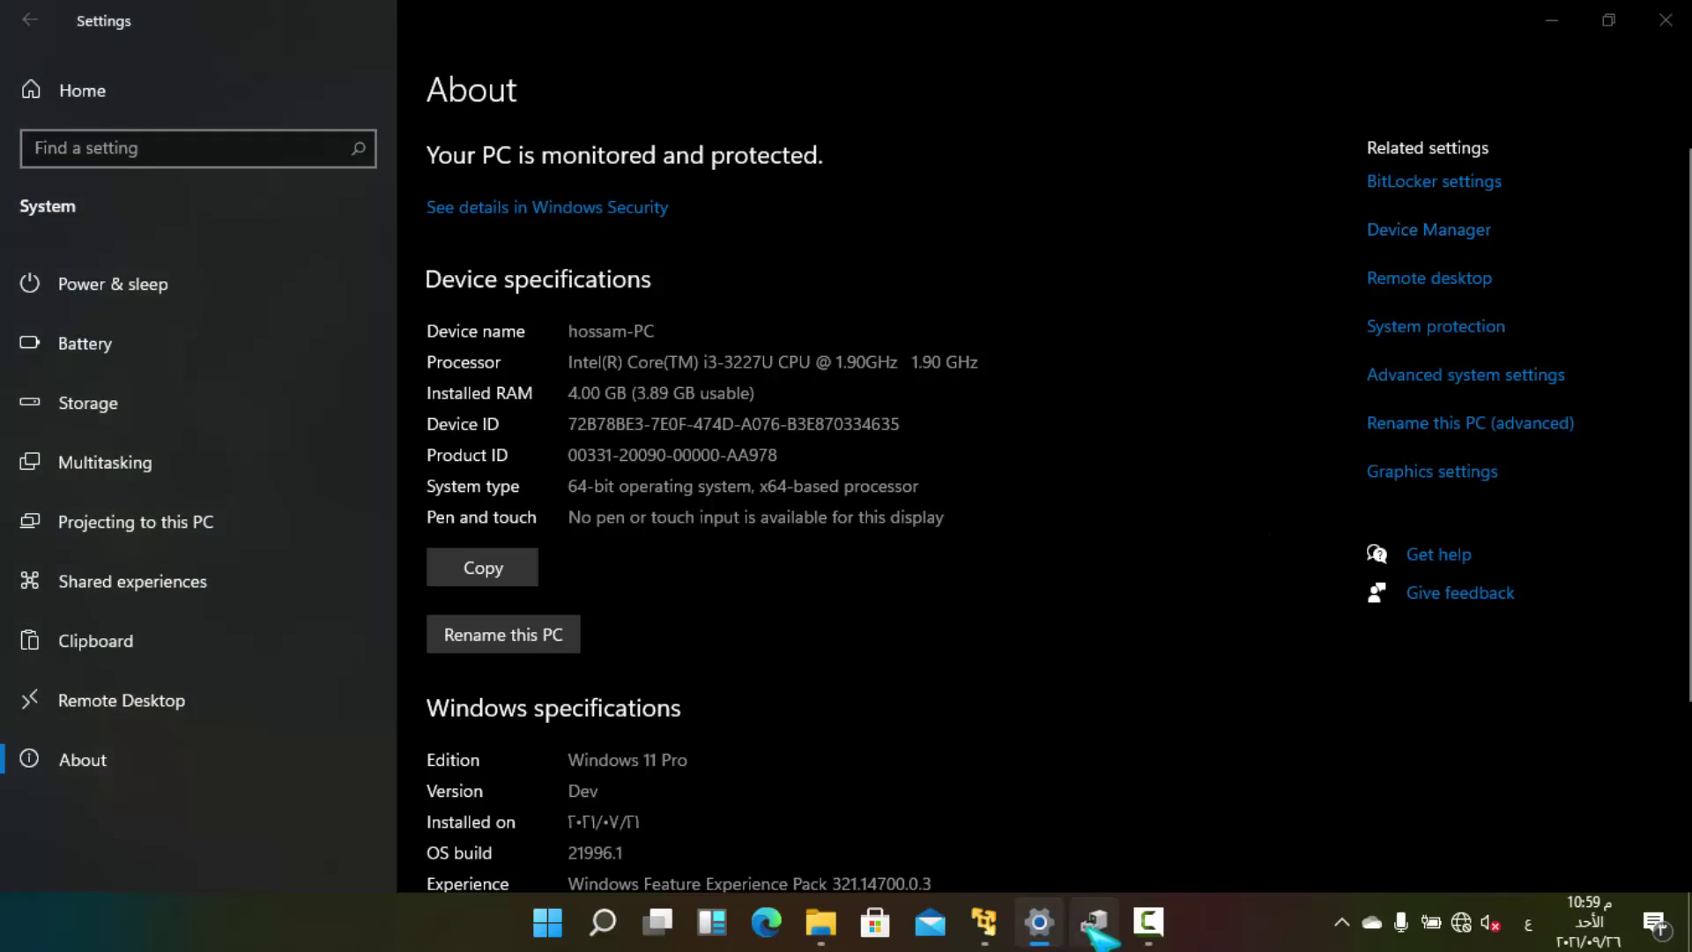
{"action": "mouse_move", "coordinate": [1065, 934]}
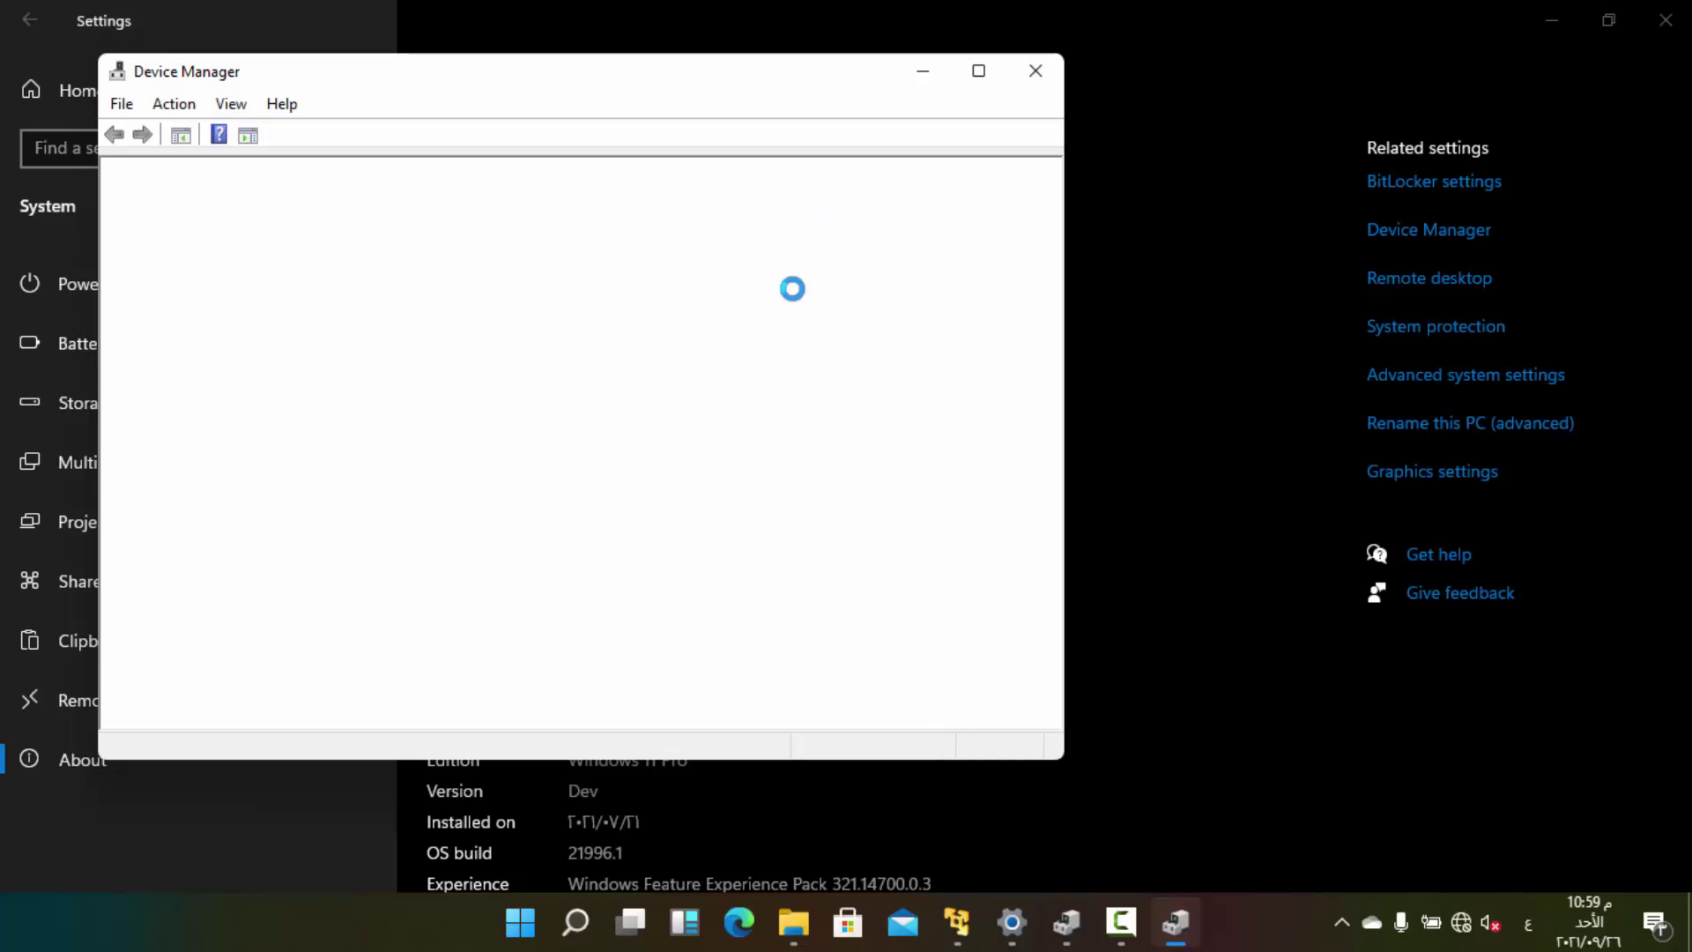
{"action": "left_click", "coordinate": [1670, 19]}
{"action": "left_click", "coordinate": [1668, 19]}
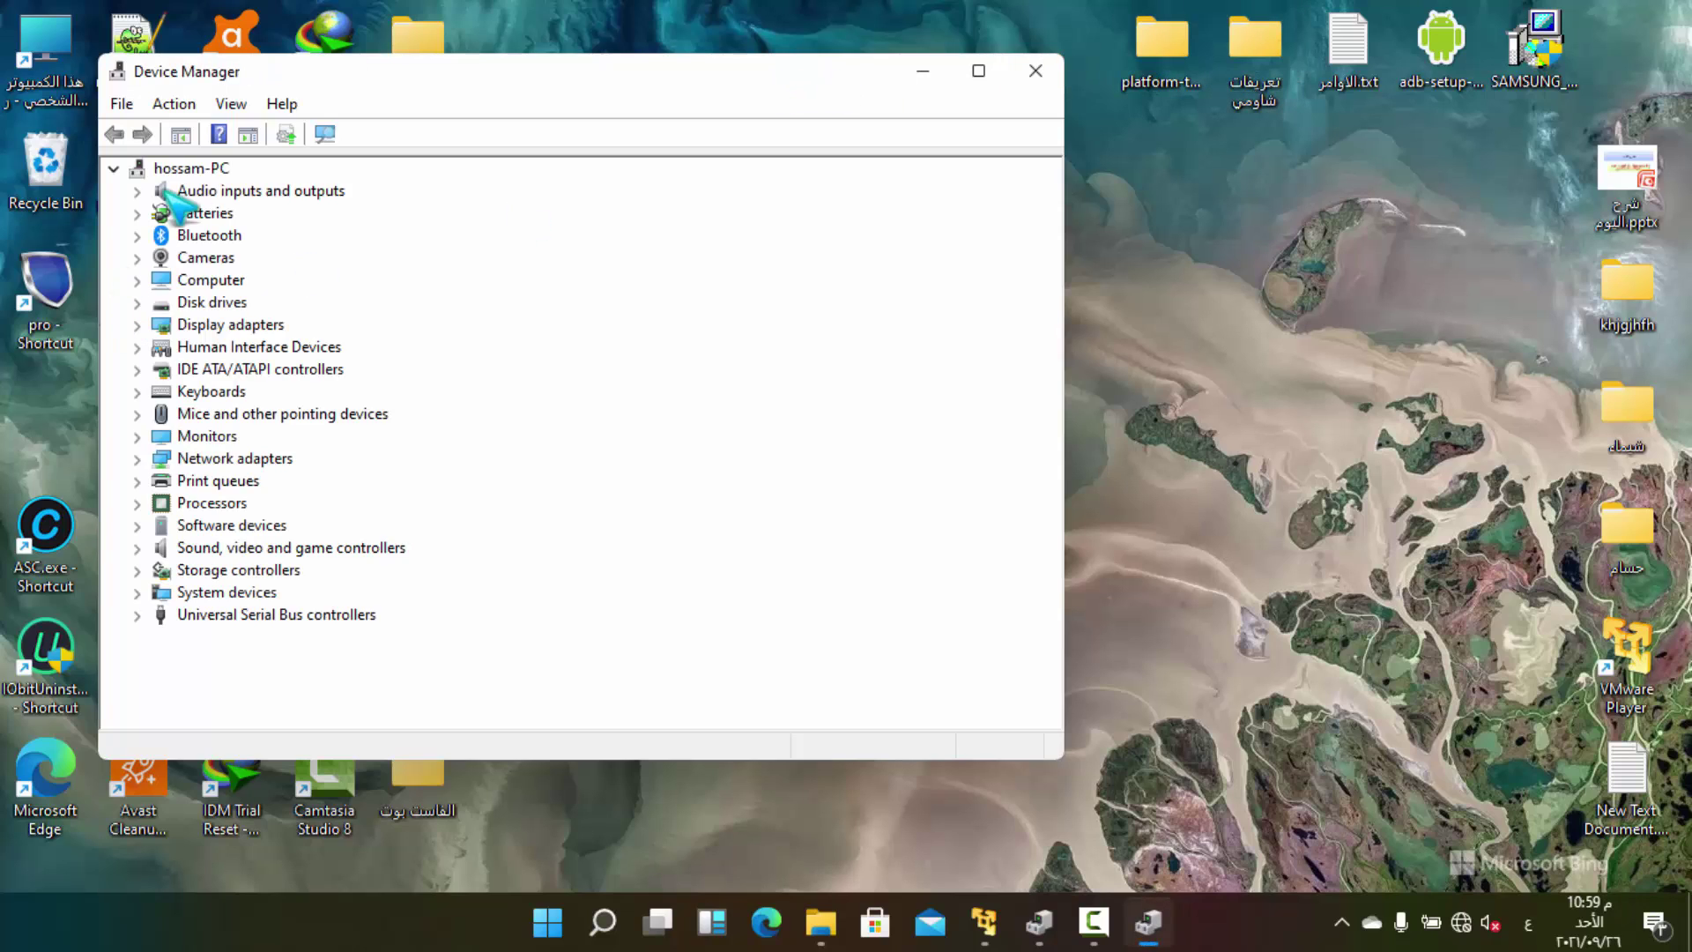
Start adding drivers to the host computer from Device Manager and open the folder browser for the driver location
{"action": "left_click", "coordinate": [192, 169]}
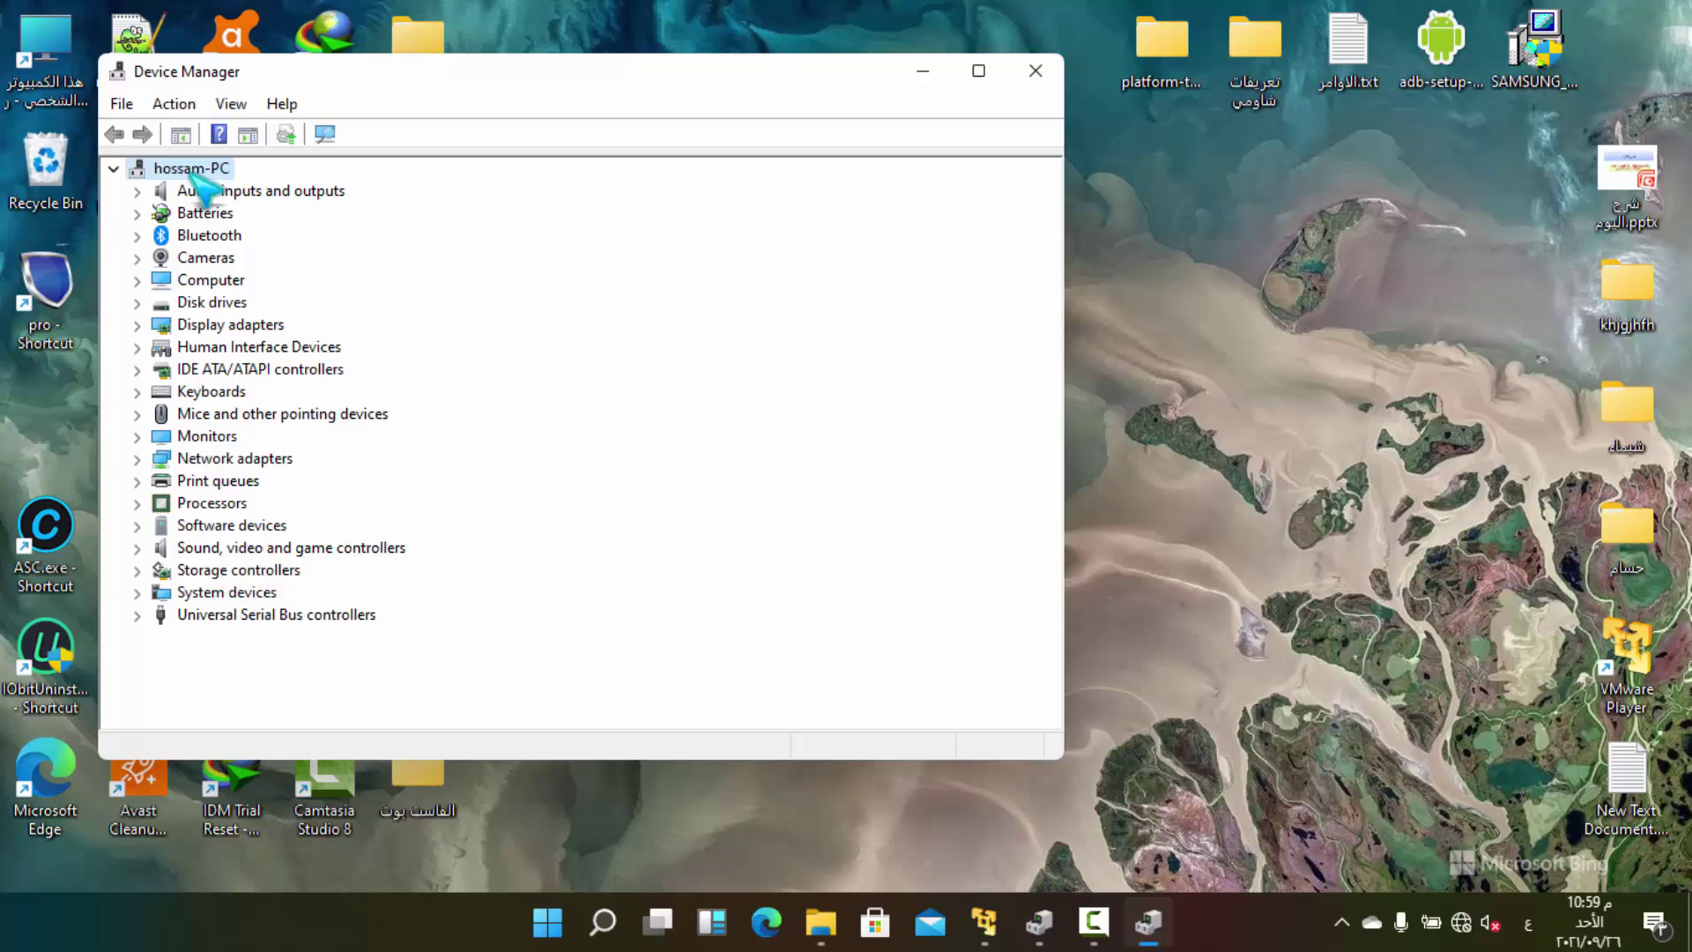
{"action": "right_click", "coordinate": [195, 173]}
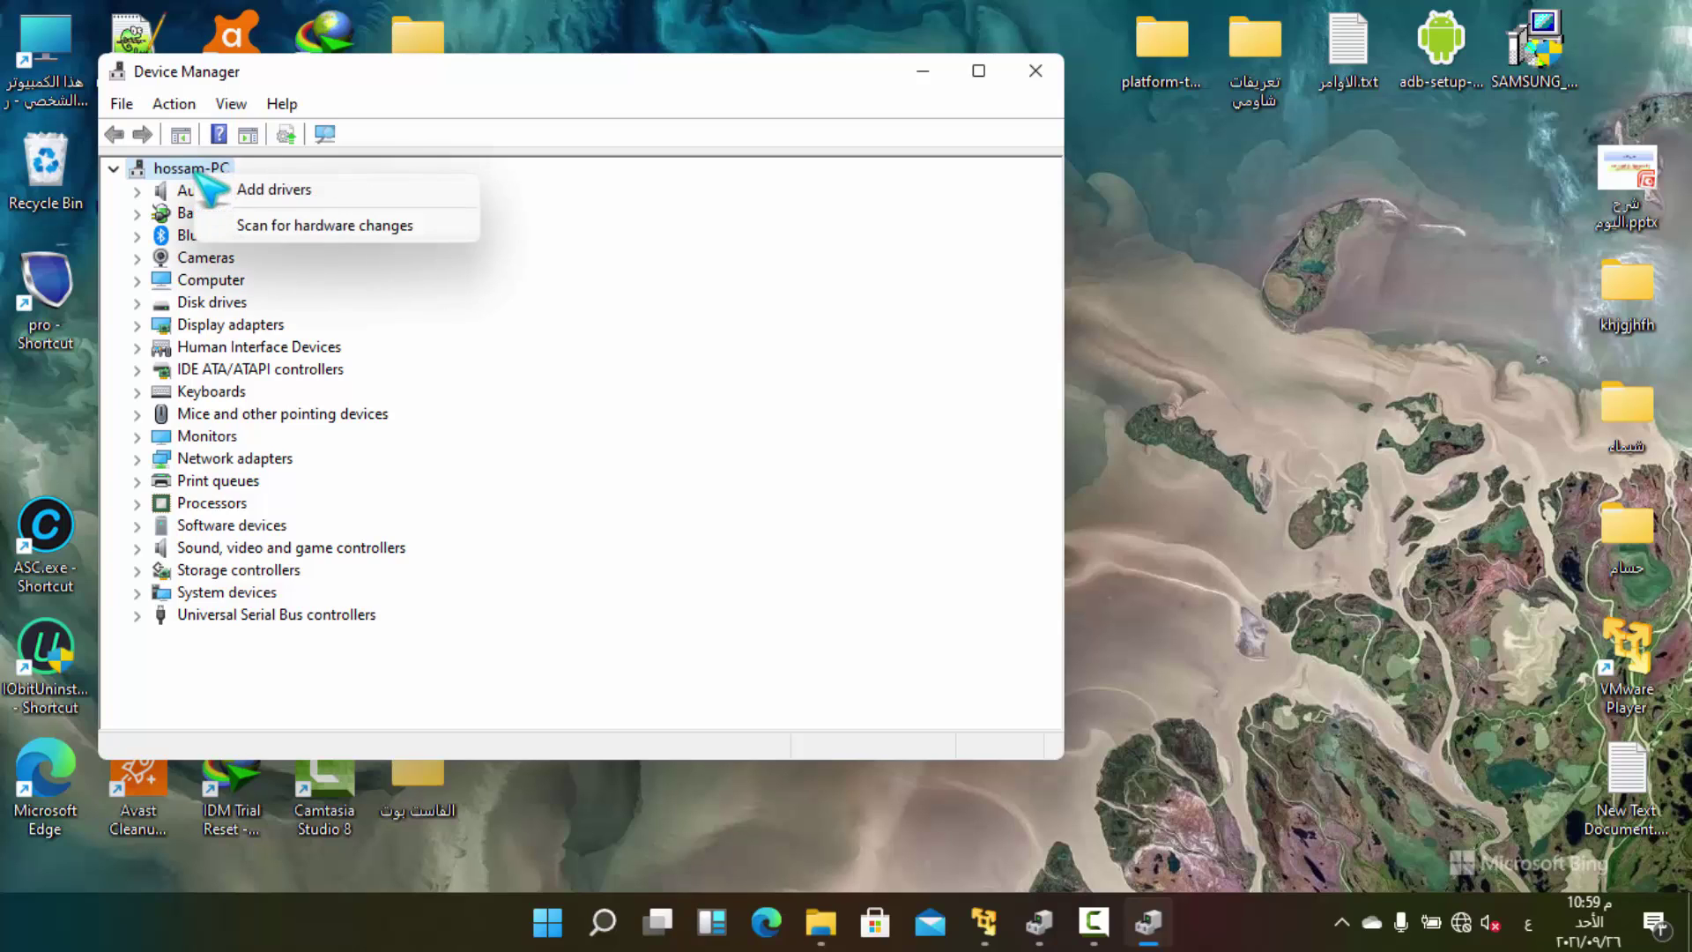
{"action": "left_click", "coordinate": [335, 189]}
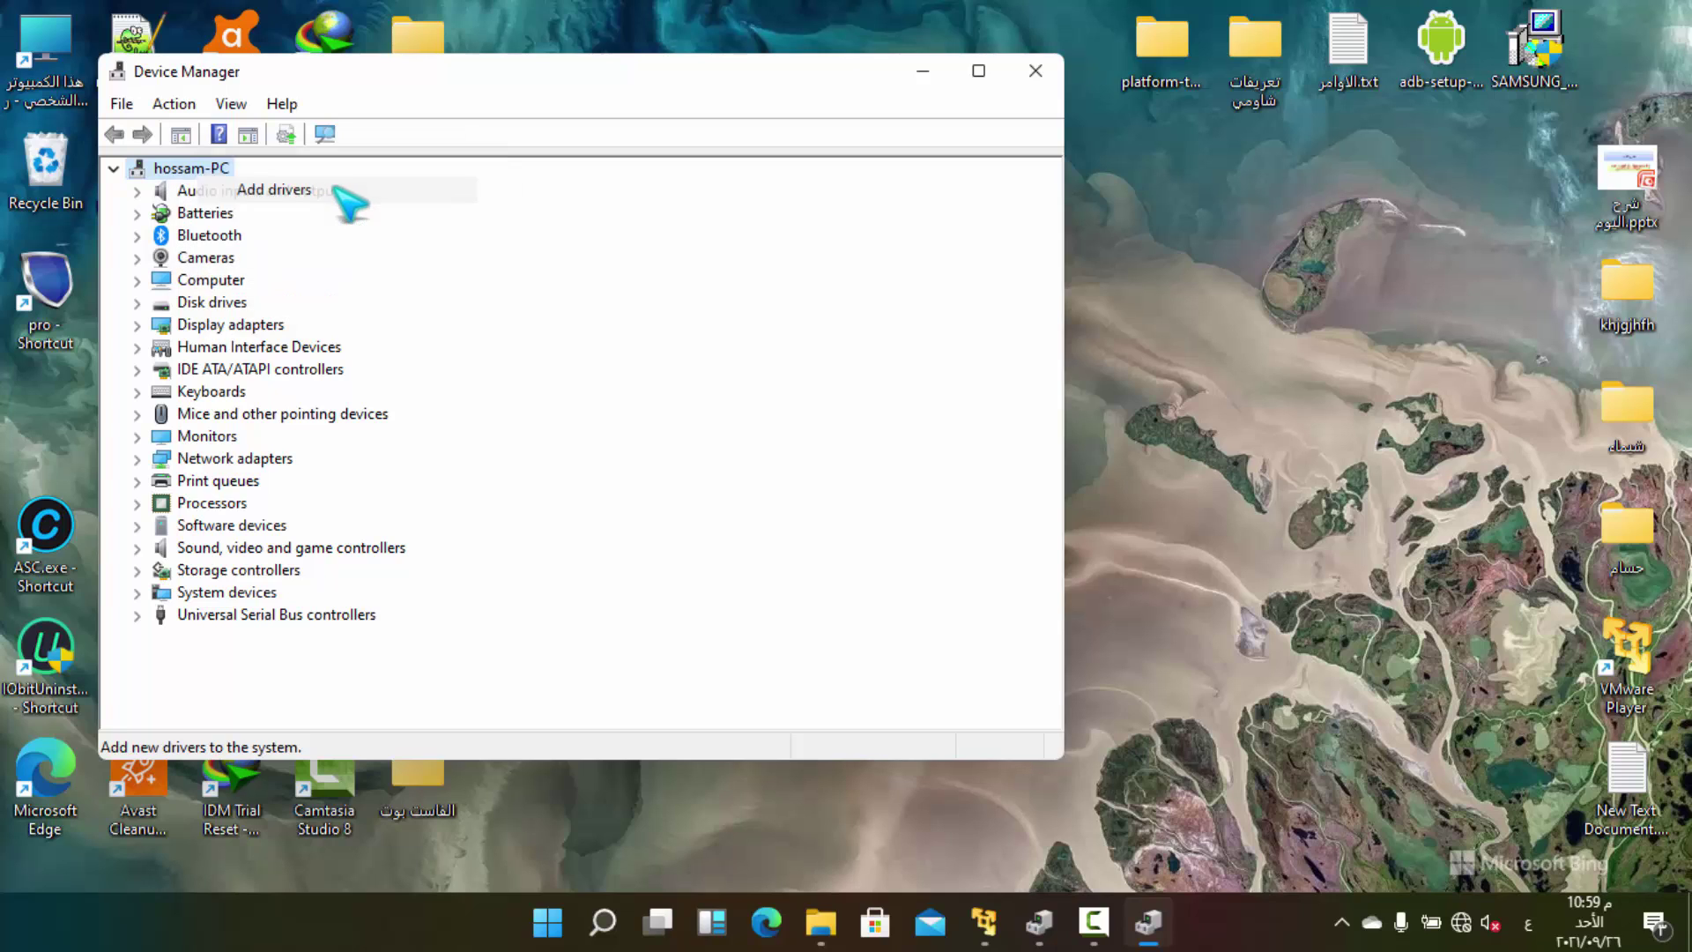
{"action": "left_click", "coordinate": [834, 335]}
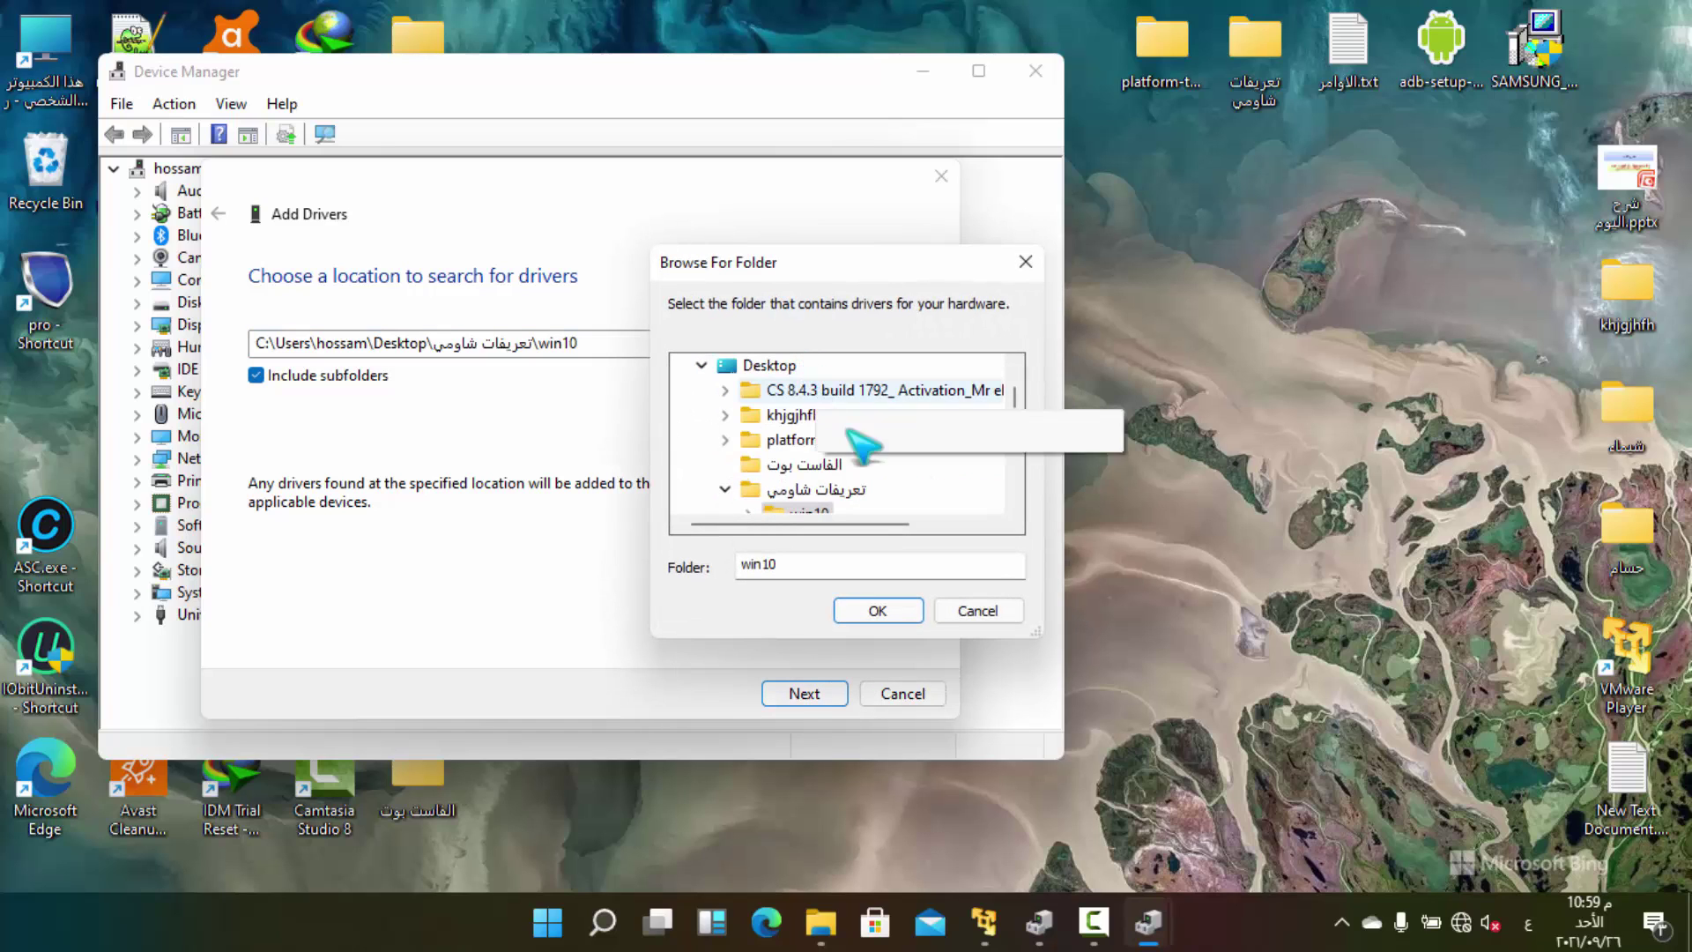
Choose the win10 folder inside the desktop folder تعريفات شاومي as the driver search location
{"action": "left_click_drag", "start_coordinate": [1015, 410], "coordinate": [1018, 394]}
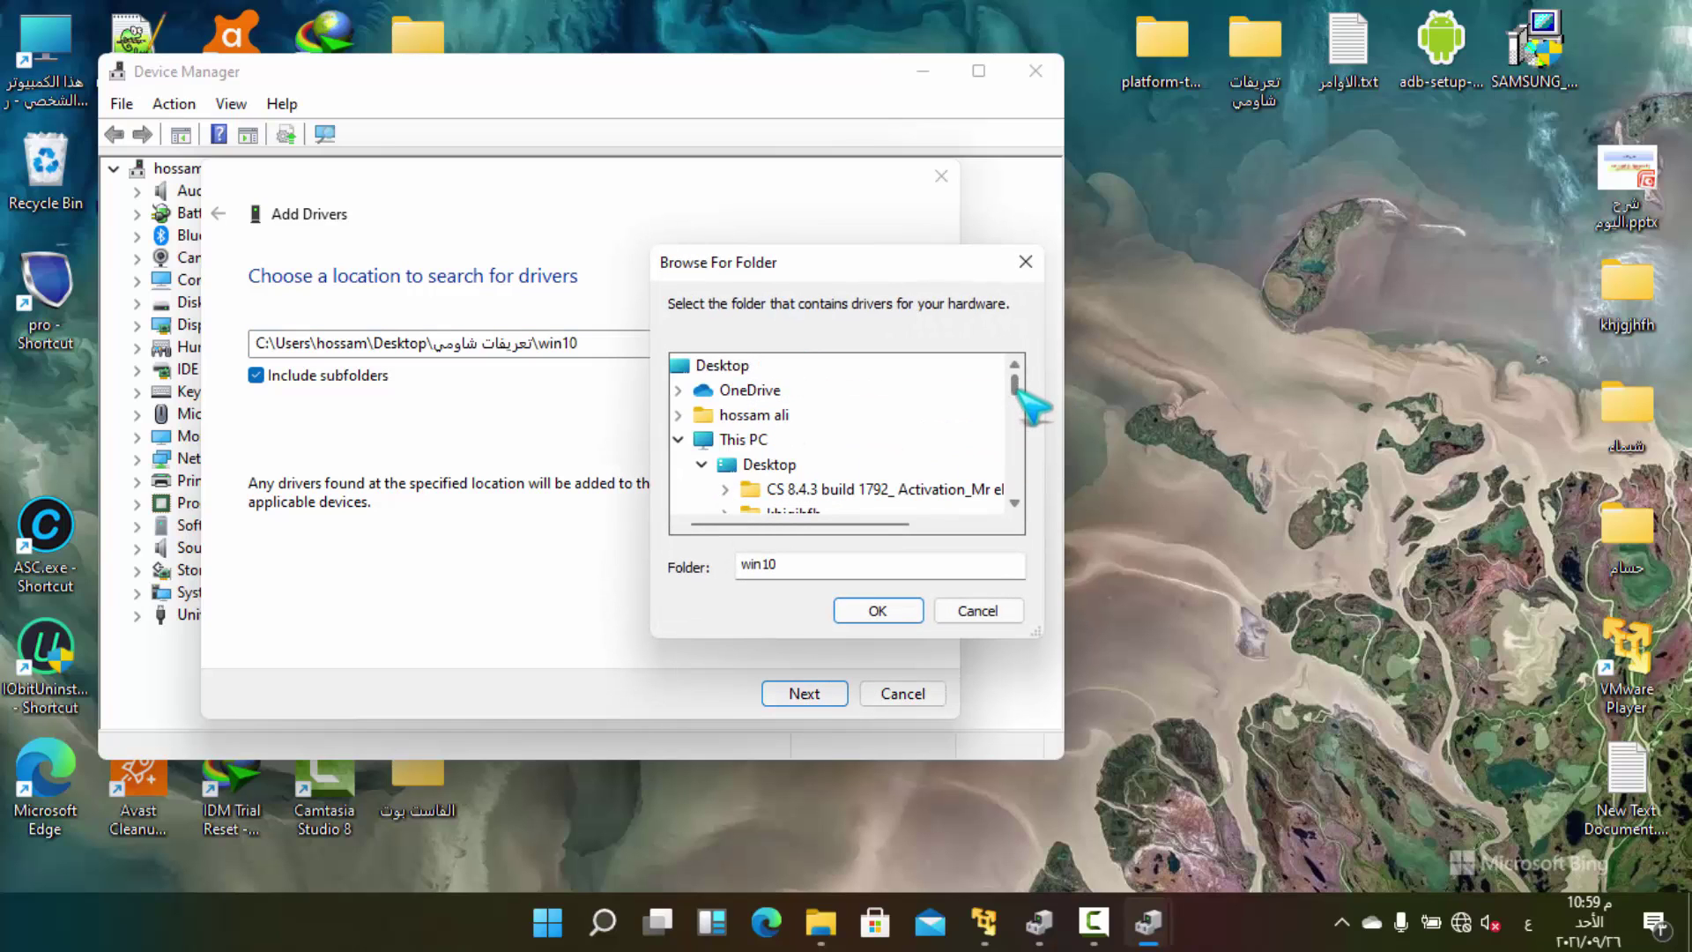
{"action": "left_click", "coordinate": [702, 464]}
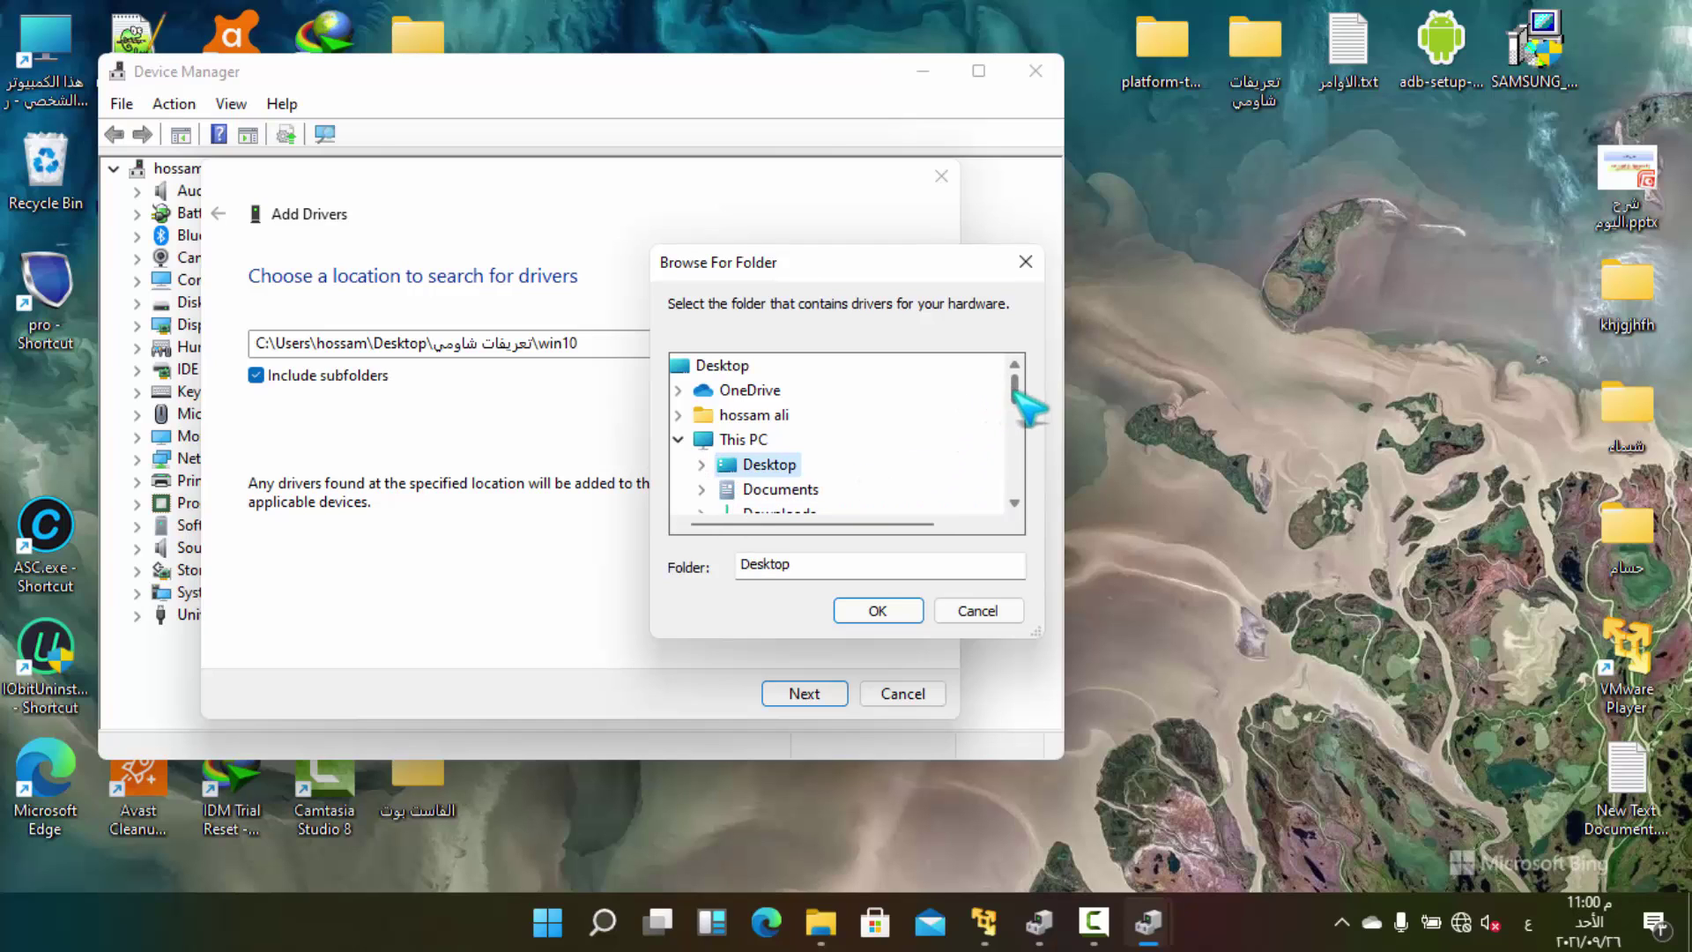
{"action": "left_click_drag", "start_coordinate": [1014, 394], "coordinate": [1015, 407]}
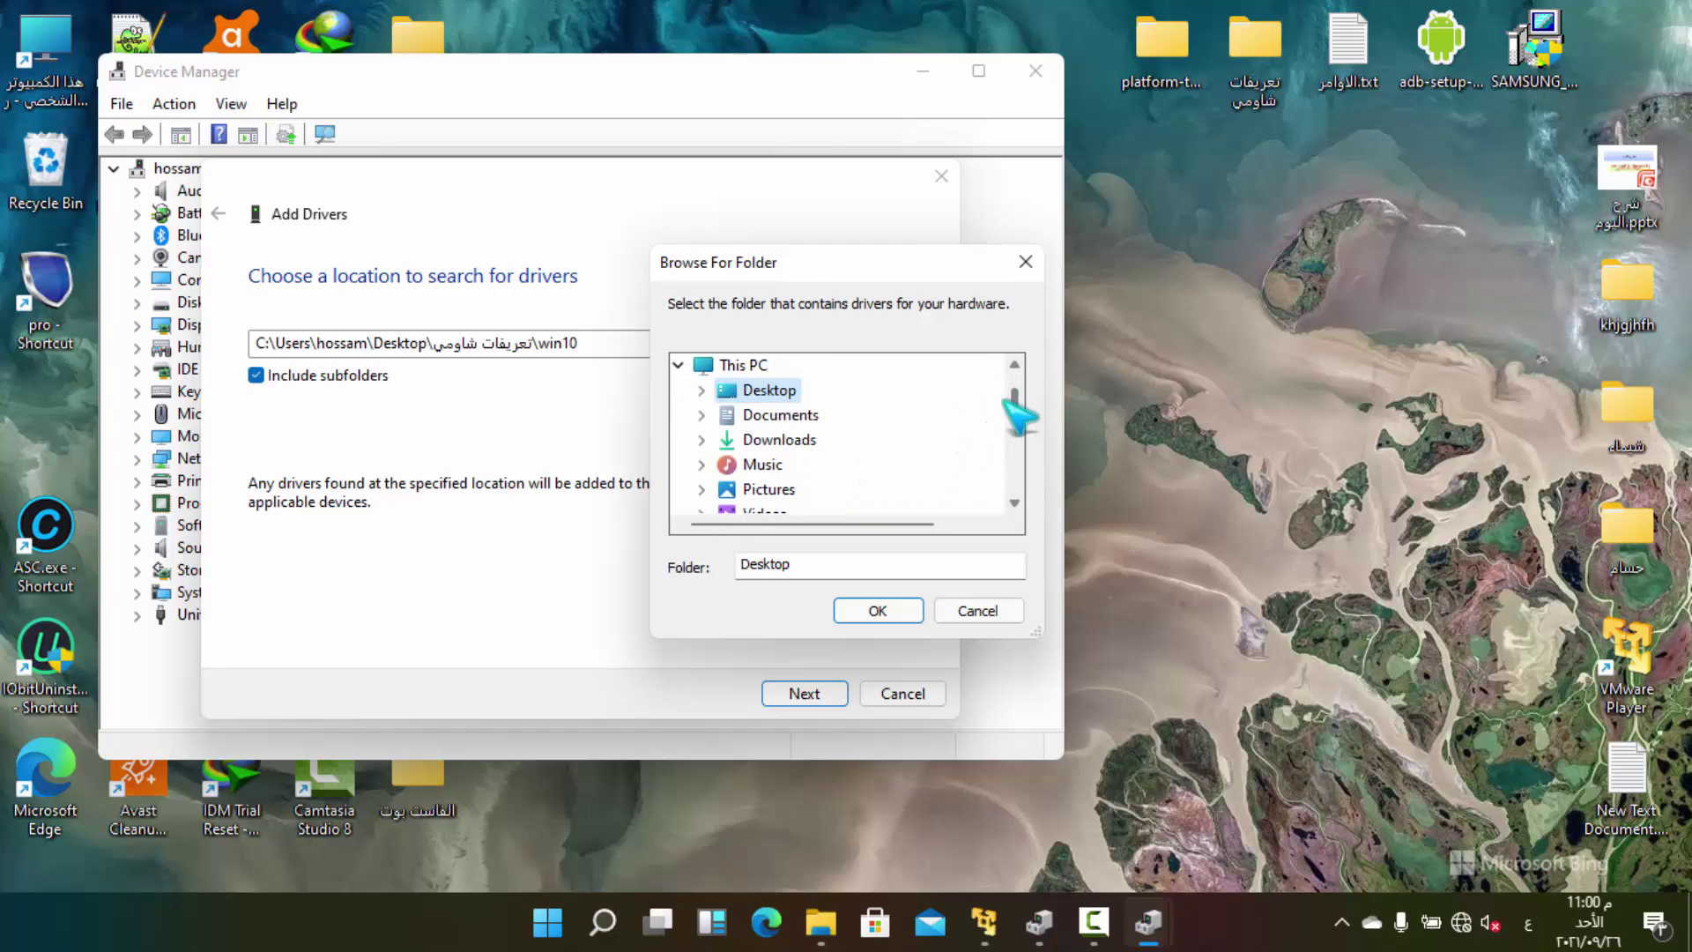
{"action": "left_click", "coordinate": [703, 389]}
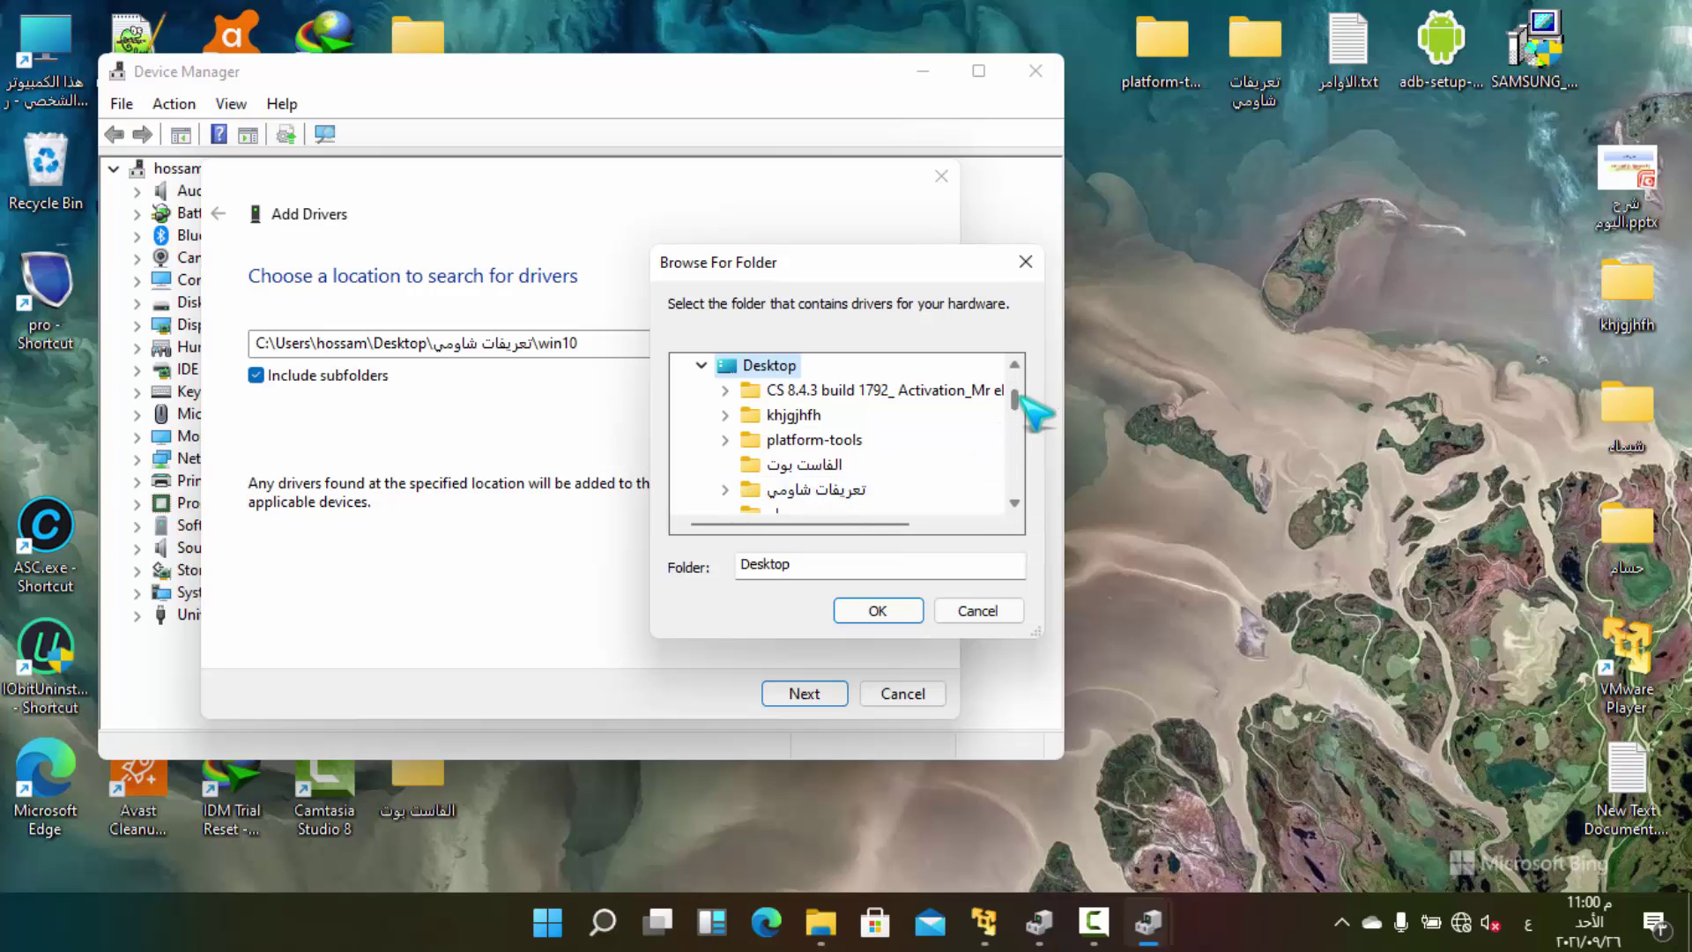
{"action": "left_click_drag", "start_coordinate": [1015, 399], "coordinate": [1014, 407]}
{"action": "left_click", "coordinate": [725, 441]}
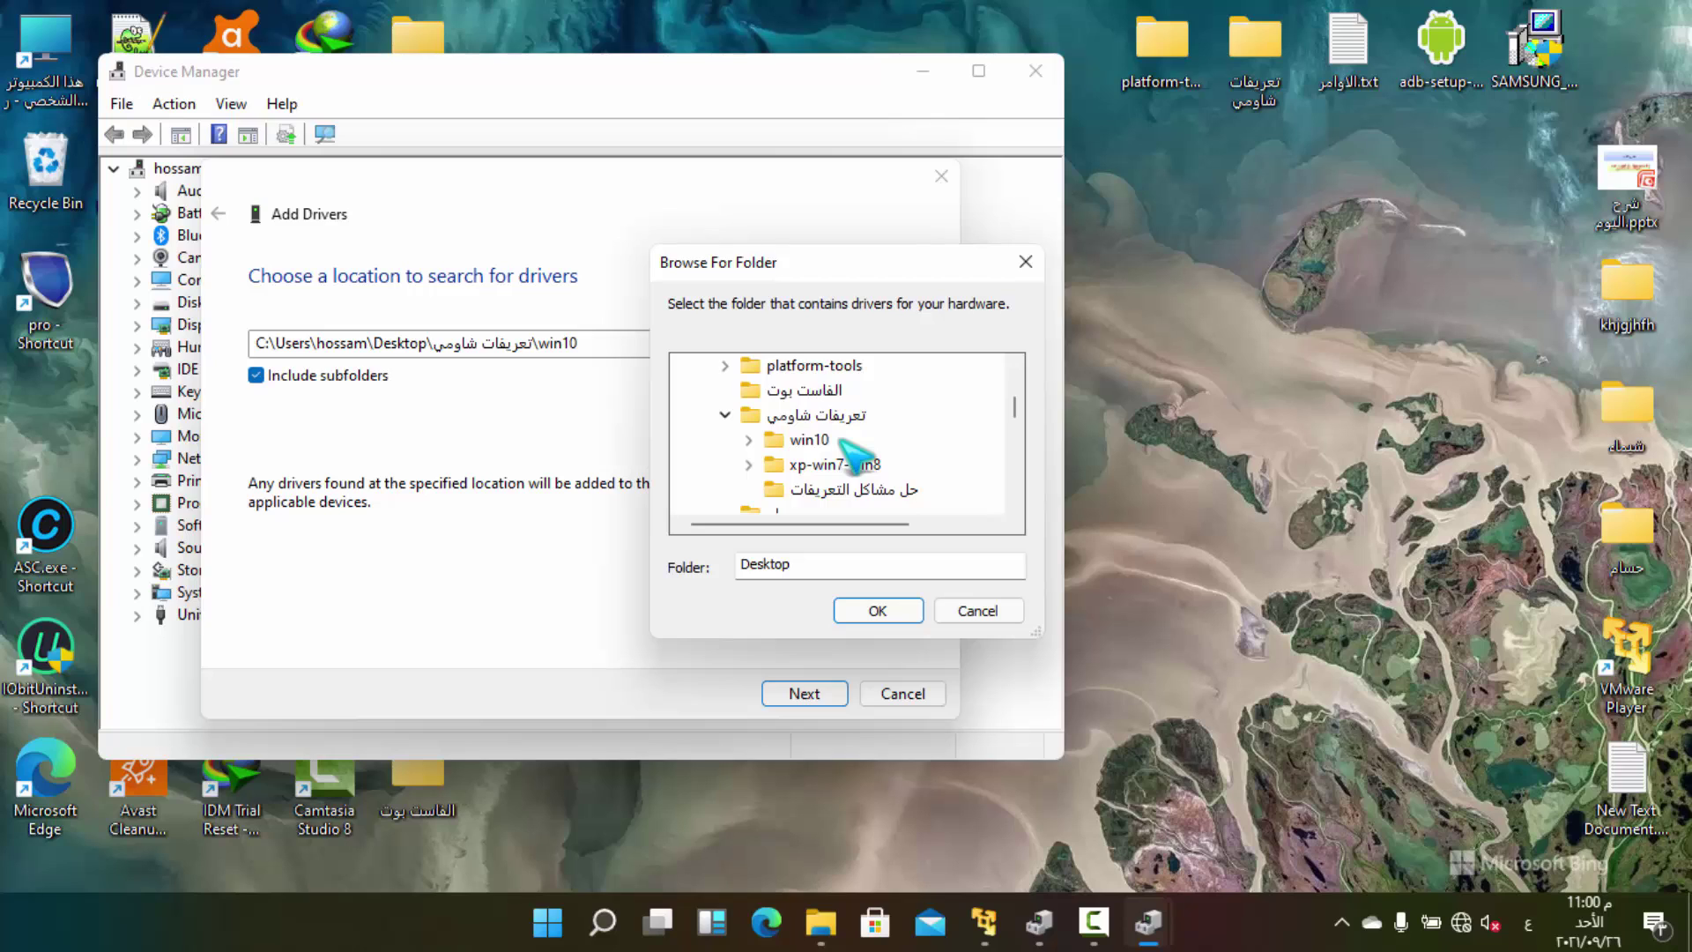
{"action": "double_click", "coordinate": [806, 441]}
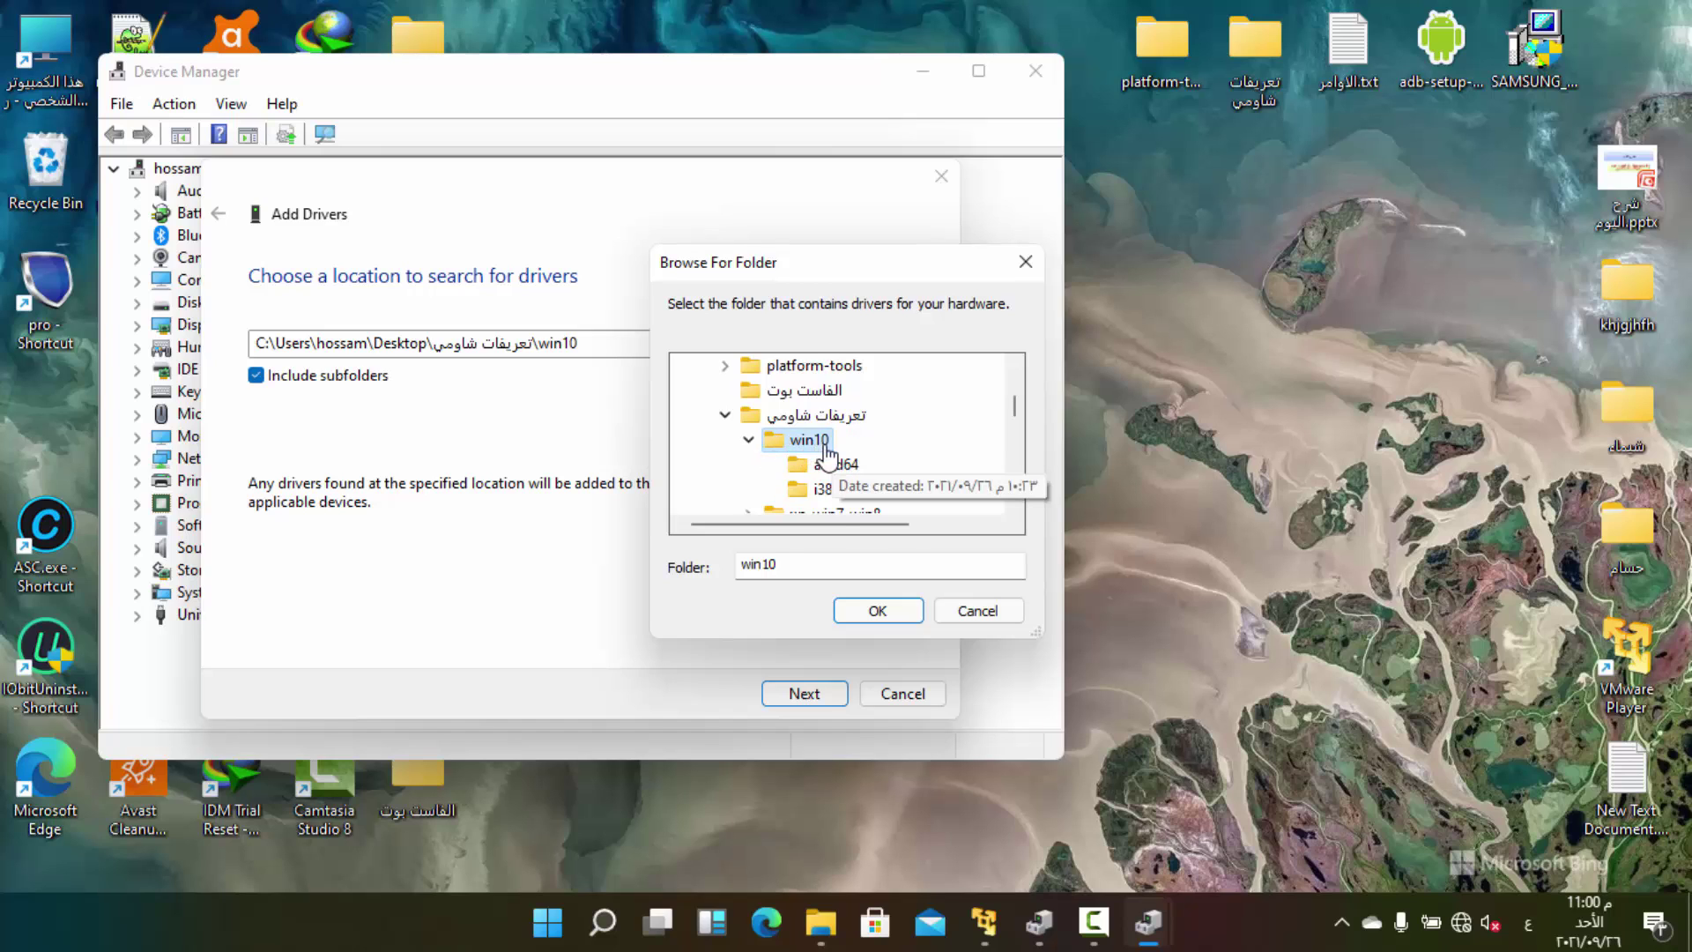
{"action": "left_click", "coordinate": [868, 615]}
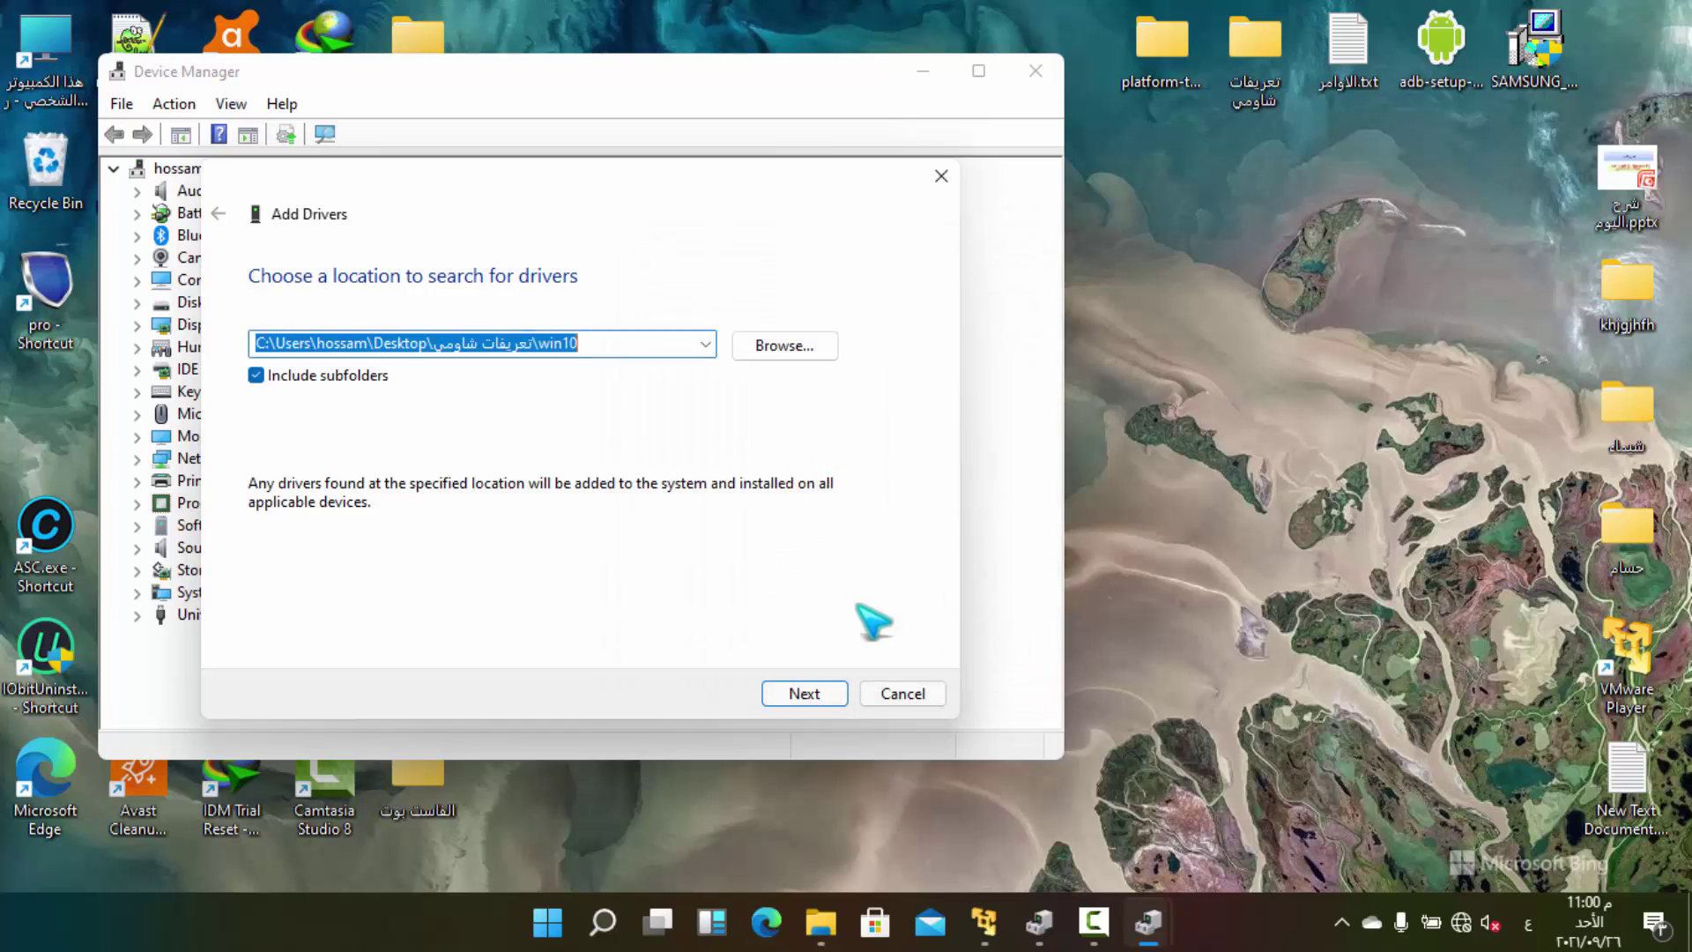
Install the drivers from the chosen location, then close the Add Drivers wizard and Device Manager
{"action": "left_click", "coordinate": [811, 692]}
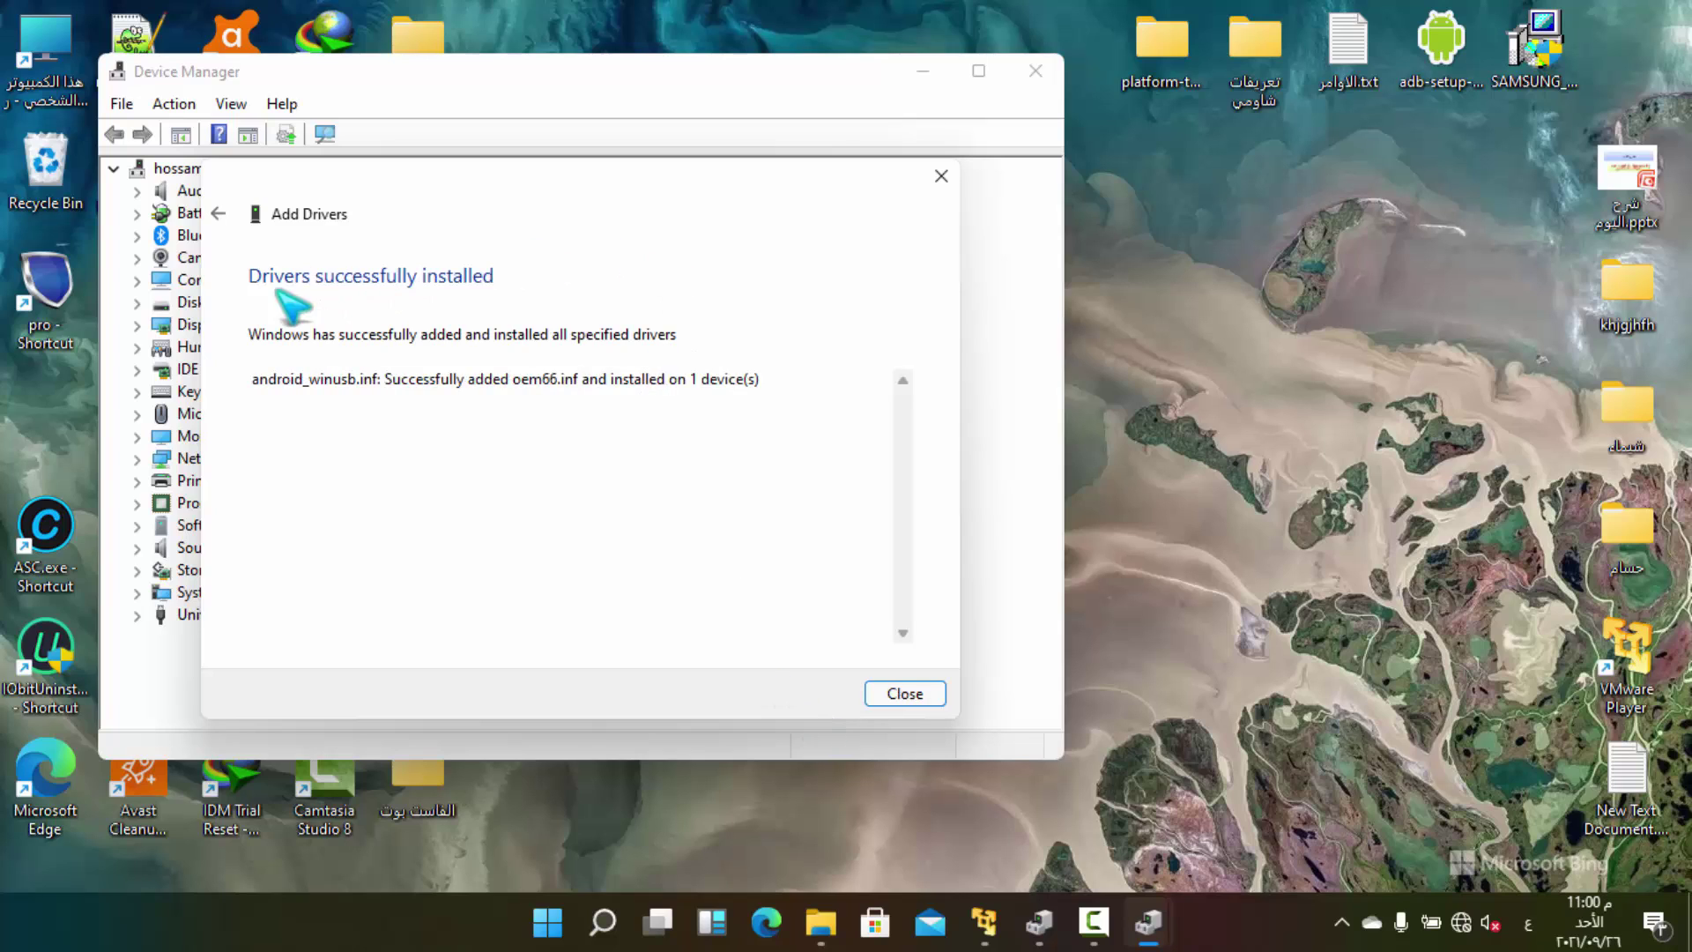
{"action": "left_click", "coordinate": [917, 692]}
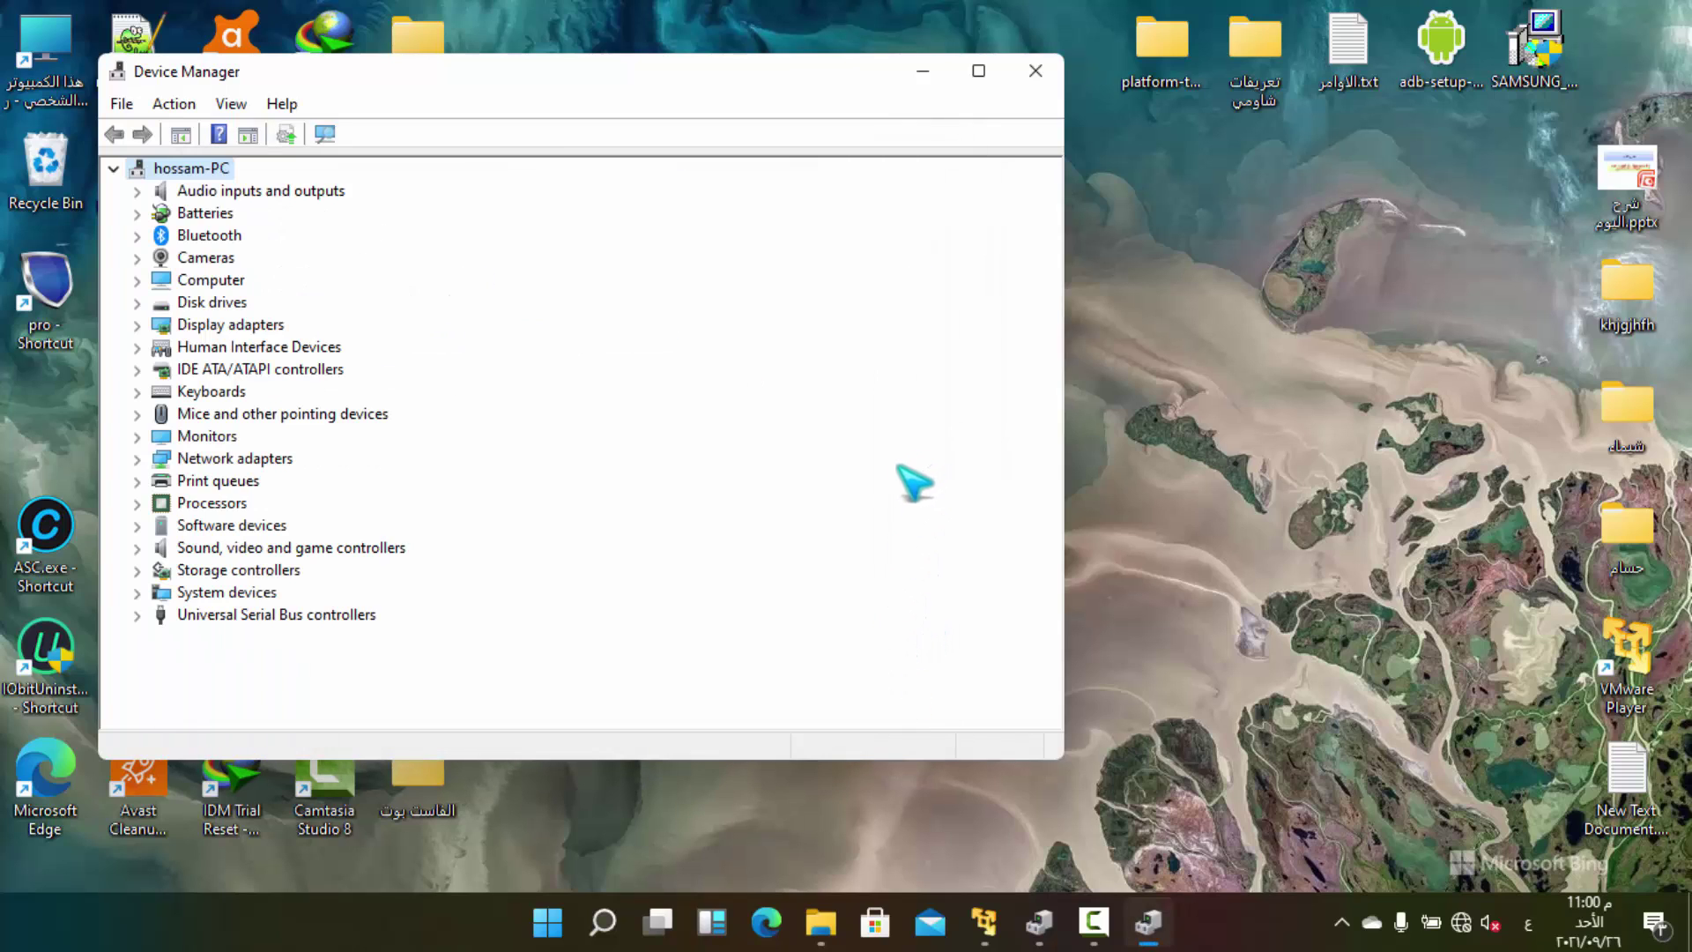
{"action": "left_click", "coordinate": [1035, 71]}
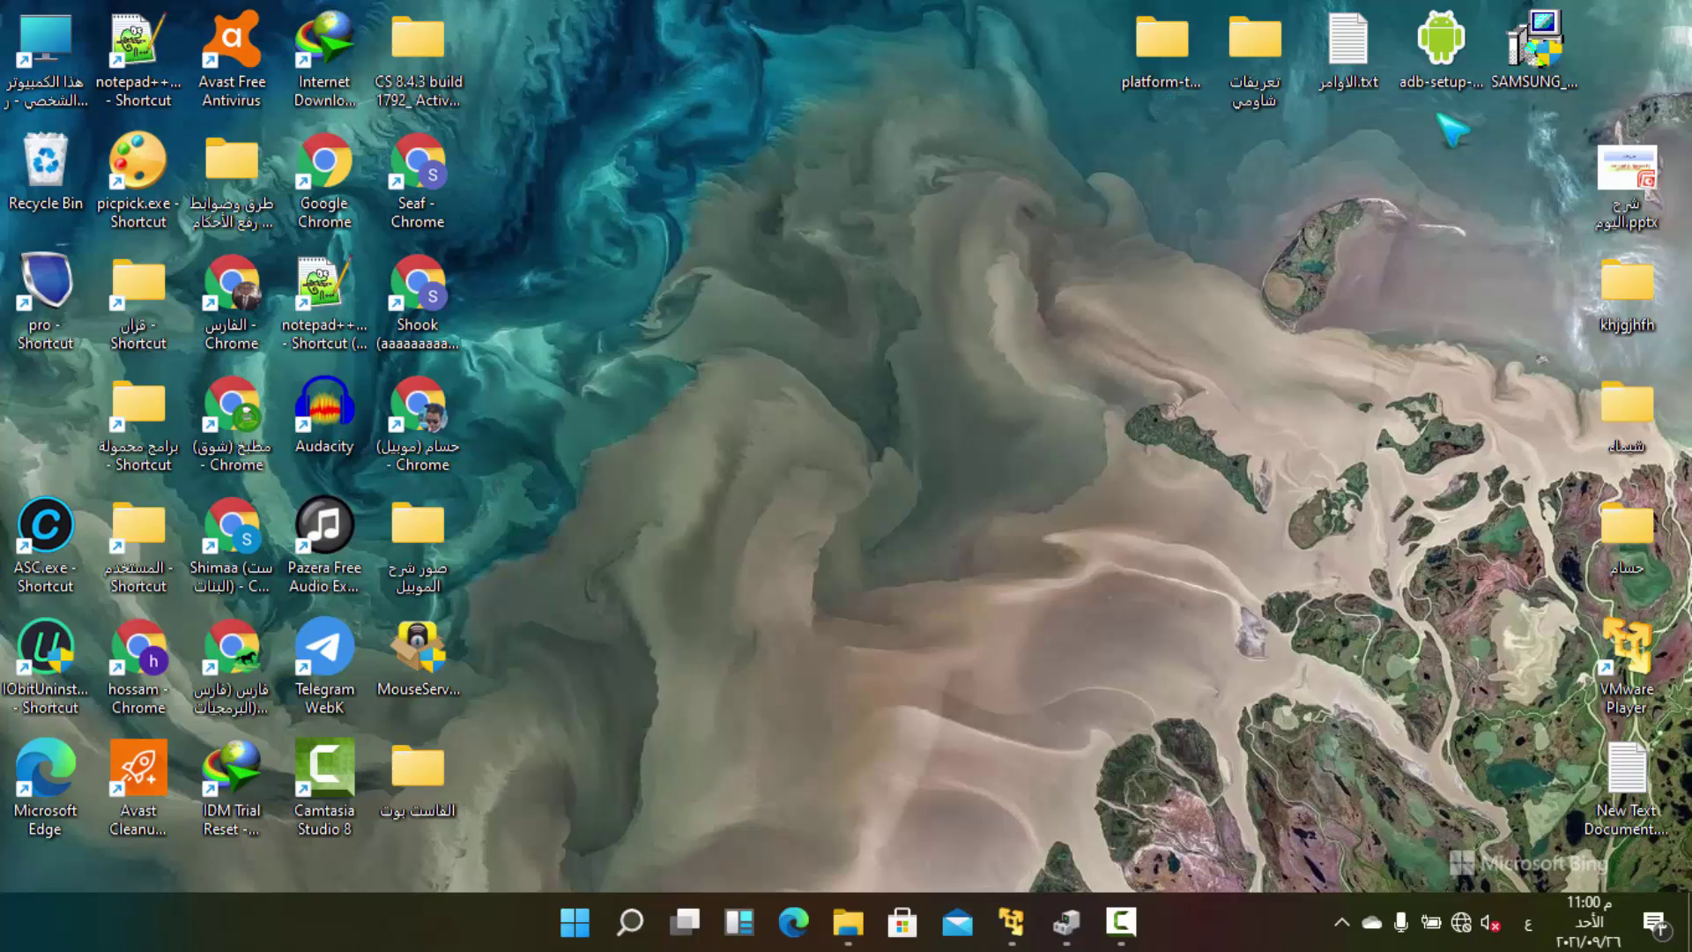
Run the SAMSUNG USB Driver for Mobile Phones V1.5.51.0 installer and start reinstalling it in C:\Program Files\SAMSUNG\USB Drivers
{"action": "left_click_drag", "start_coordinate": [1531, 53], "coordinate": [985, 340]}
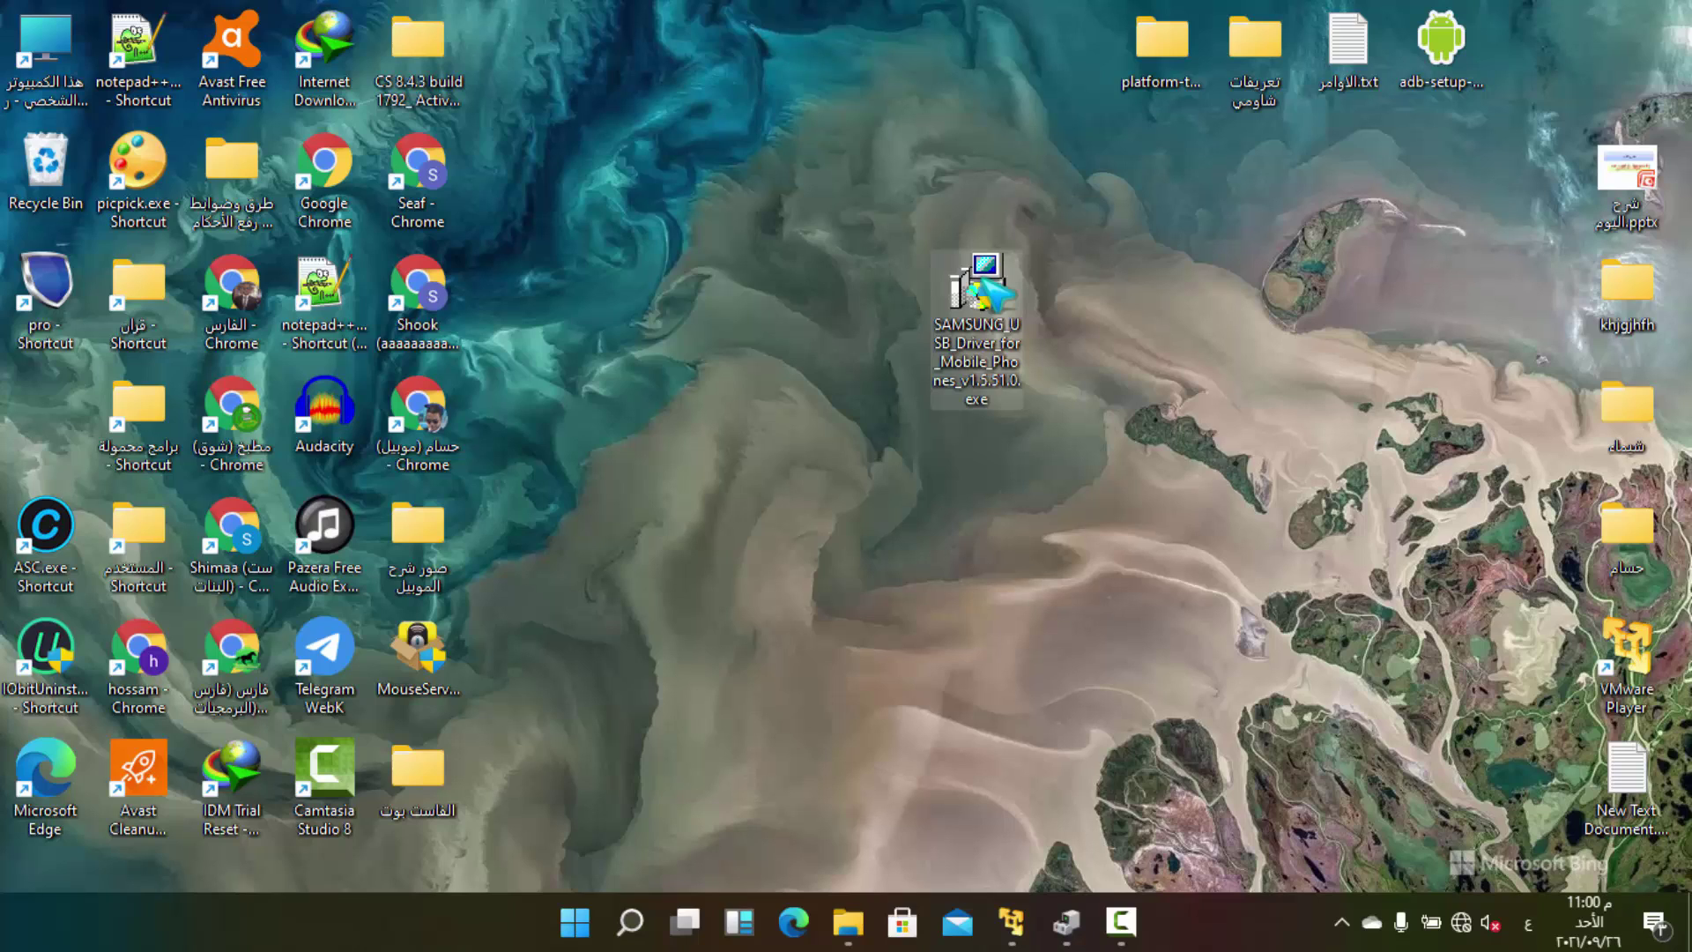
{"action": "double_click", "coordinate": [988, 280]}
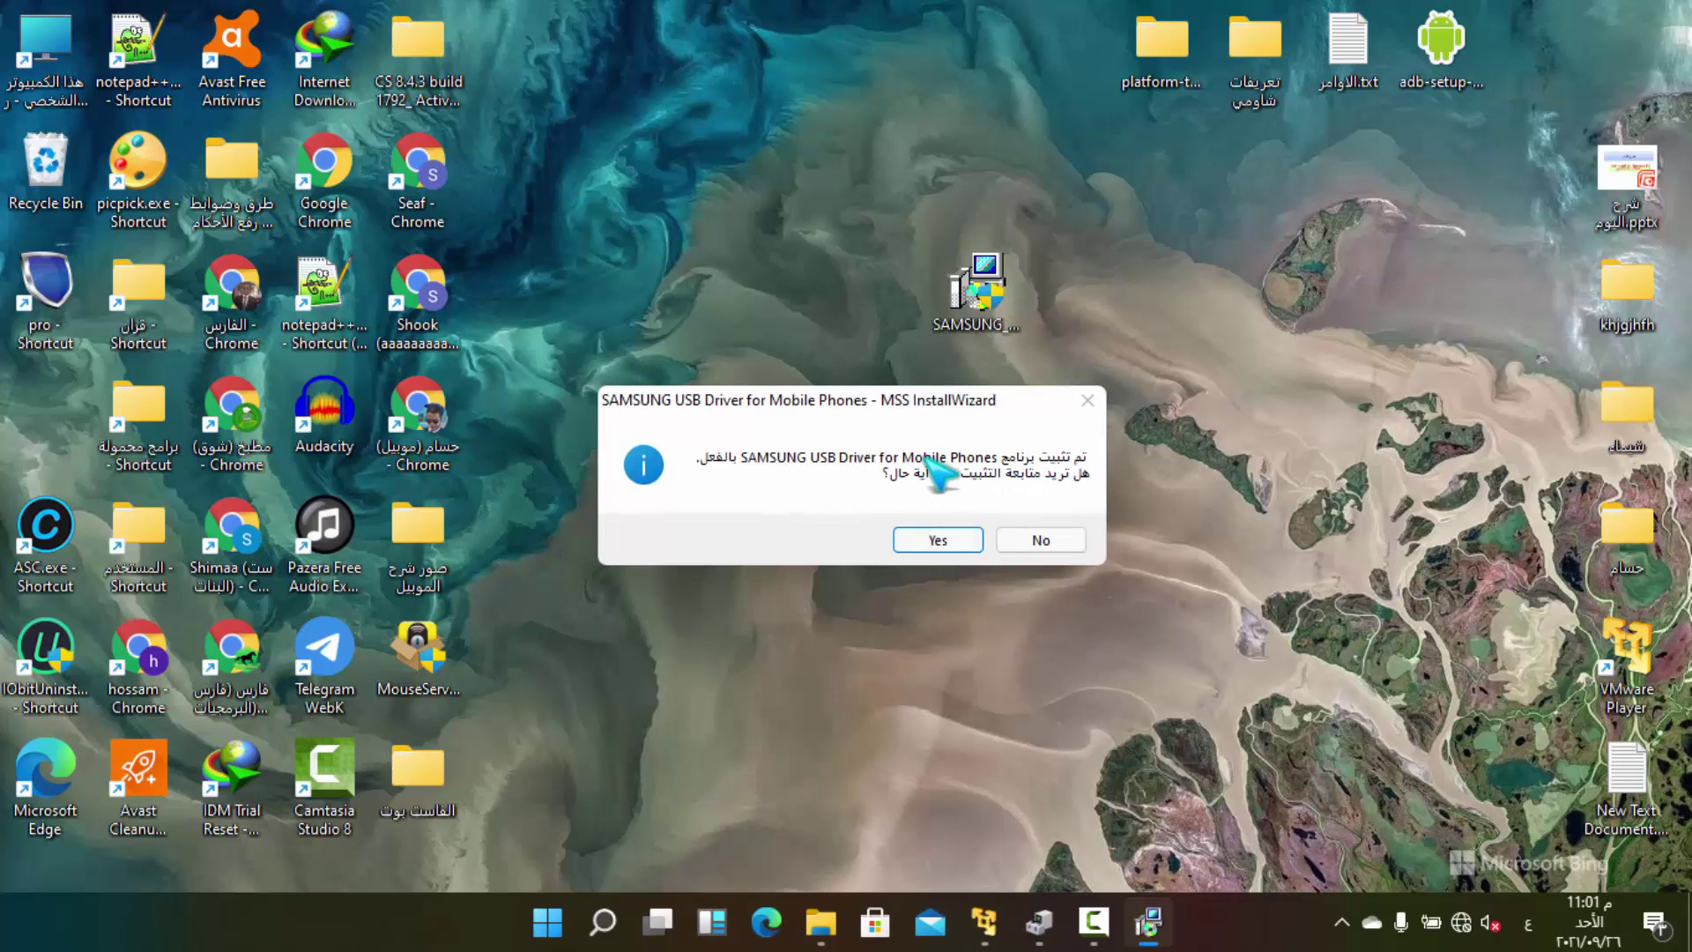
{"action": "left_click", "coordinate": [925, 539]}
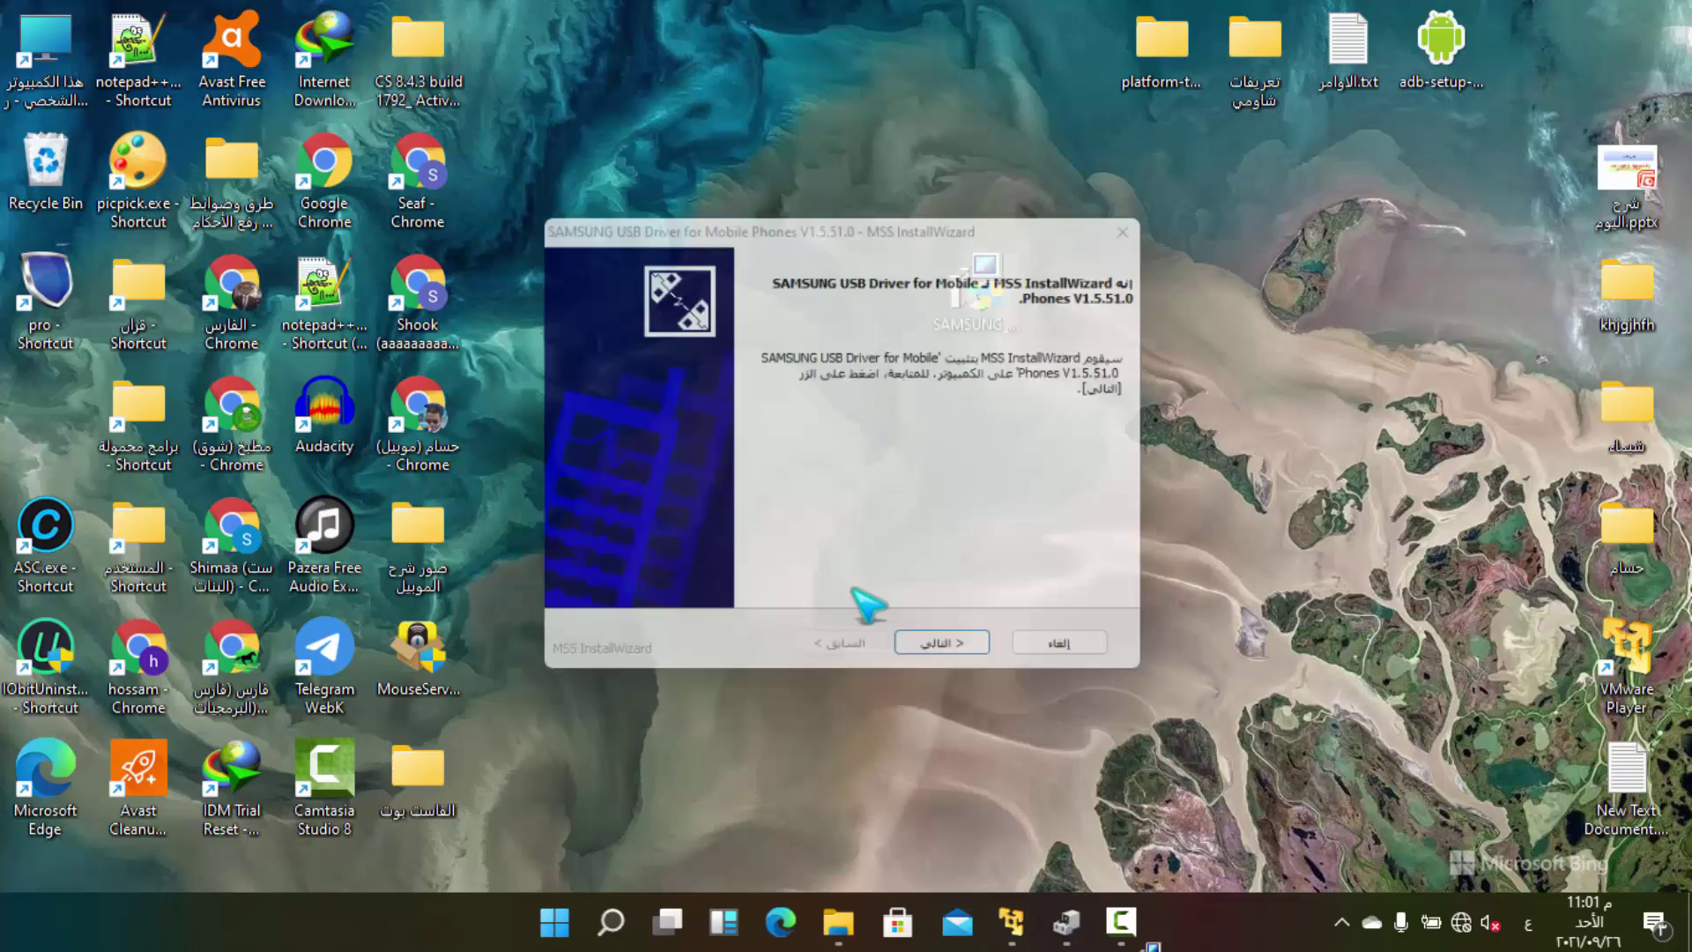
{"action": "left_click", "coordinate": [952, 663]}
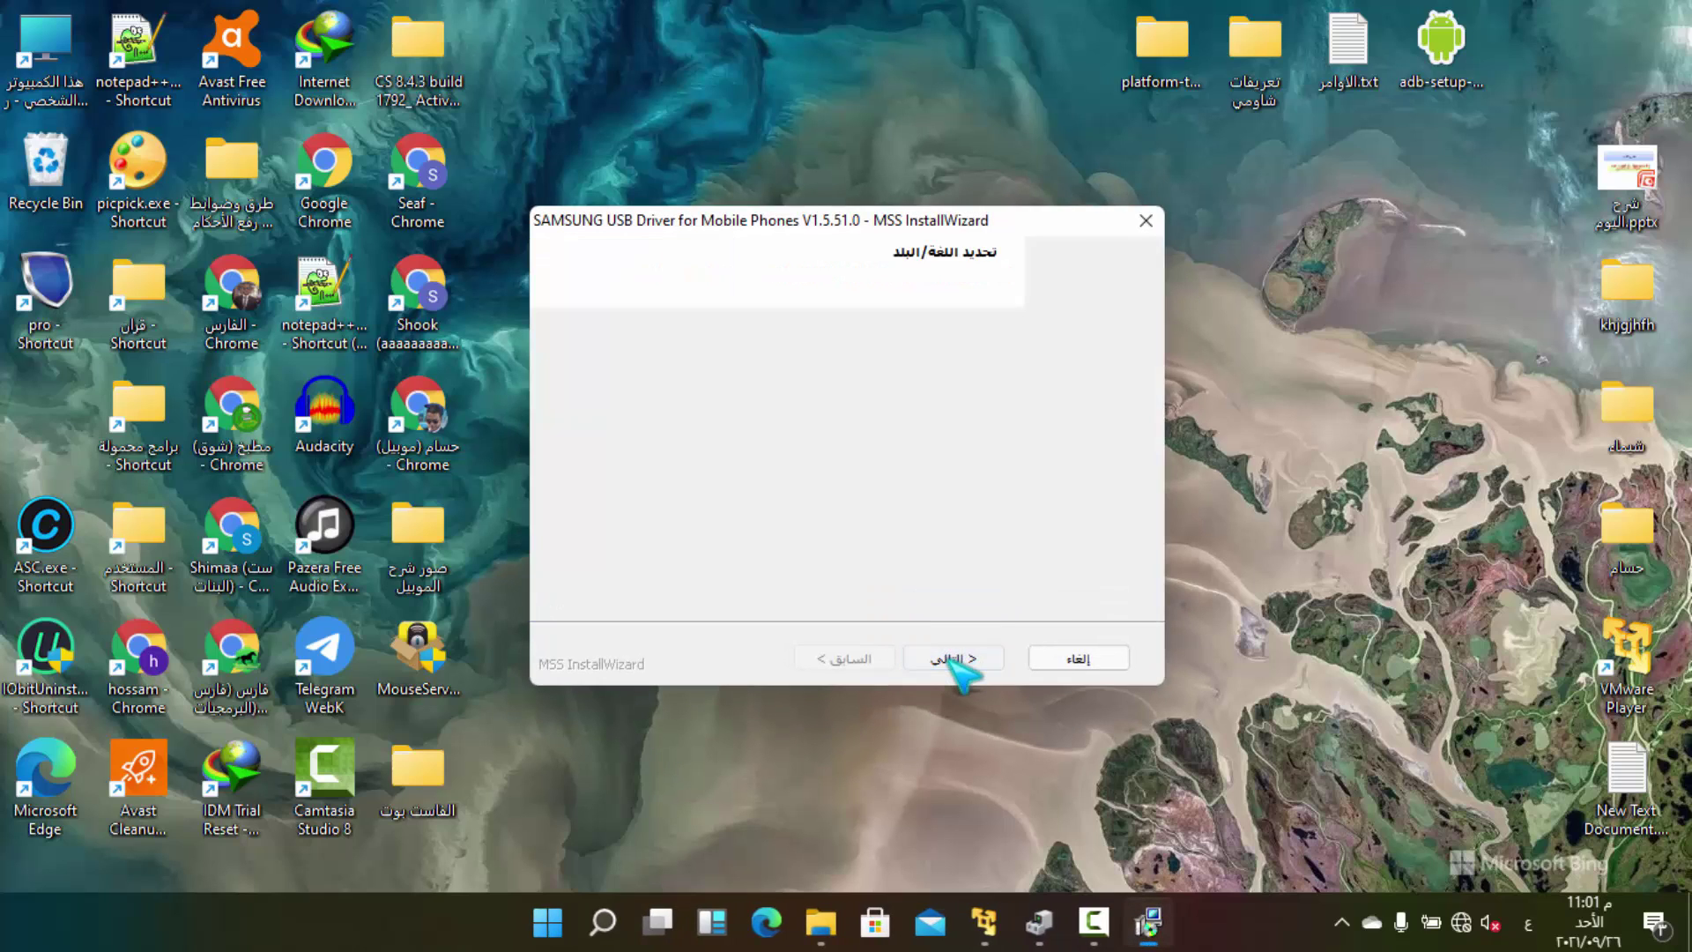
{"action": "left_click", "coordinate": [954, 664]}
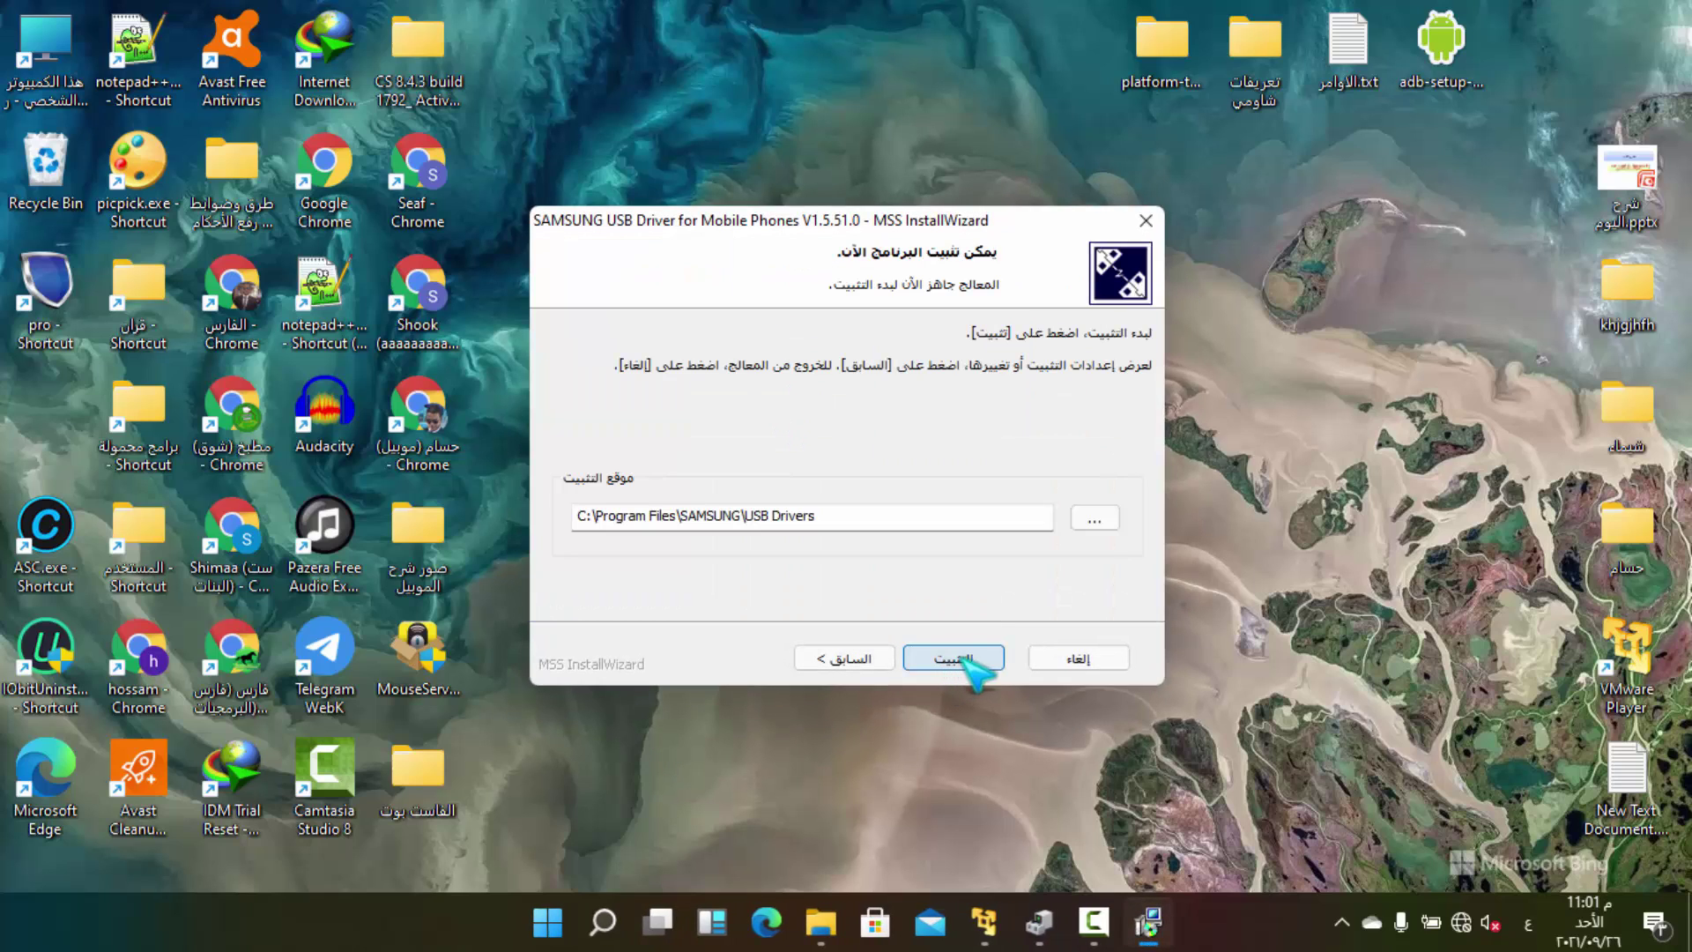
{"action": "left_click", "coordinate": [960, 663]}
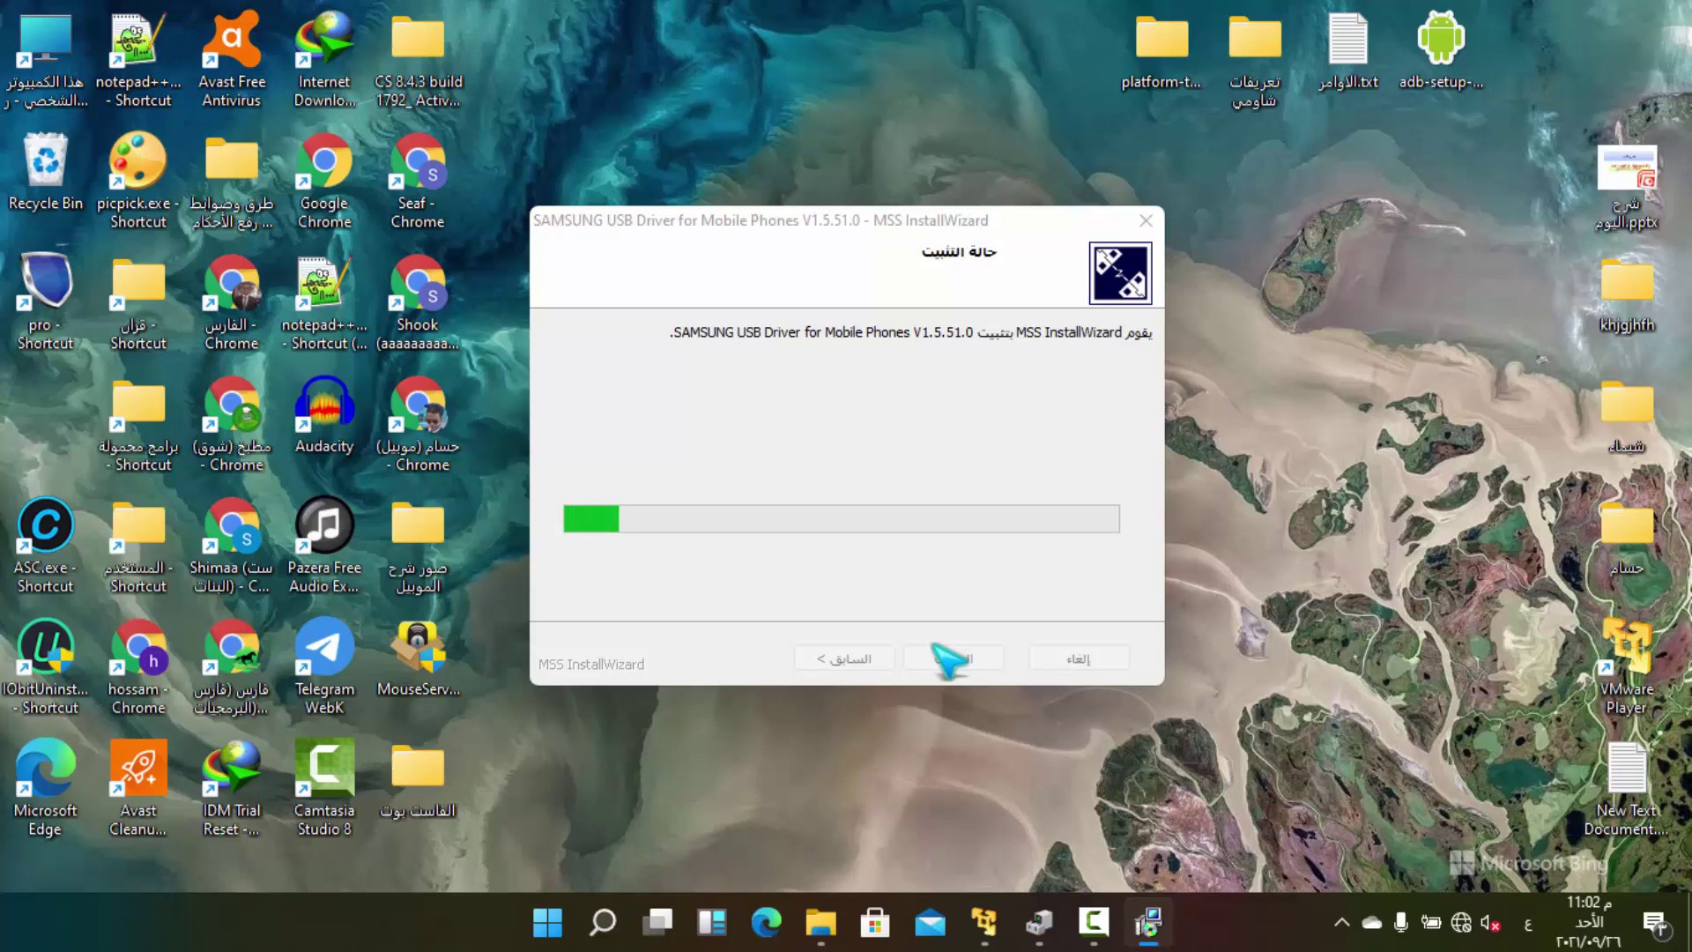
Open the aio-runtimes.rar archive from the حل مشاكل التعريفات folder in تعريفات شاومي and view its aio-runtimes folder
{"action": "double_click", "coordinate": [1255, 44]}
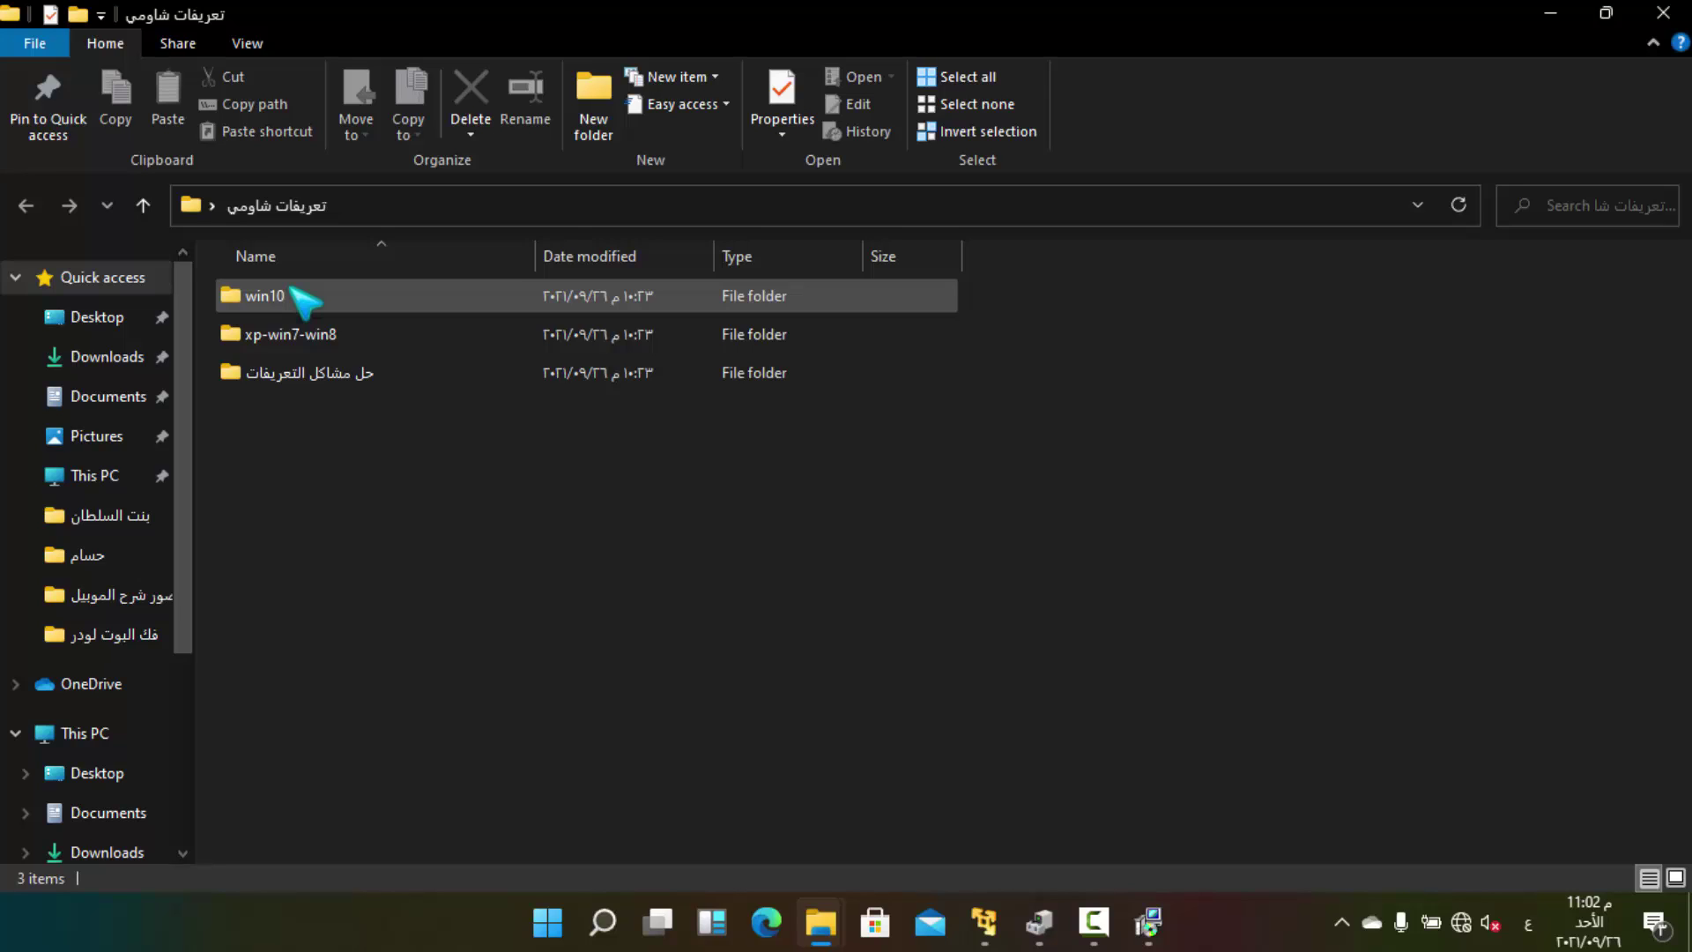
{"action": "mouse_move", "coordinate": [304, 300]}
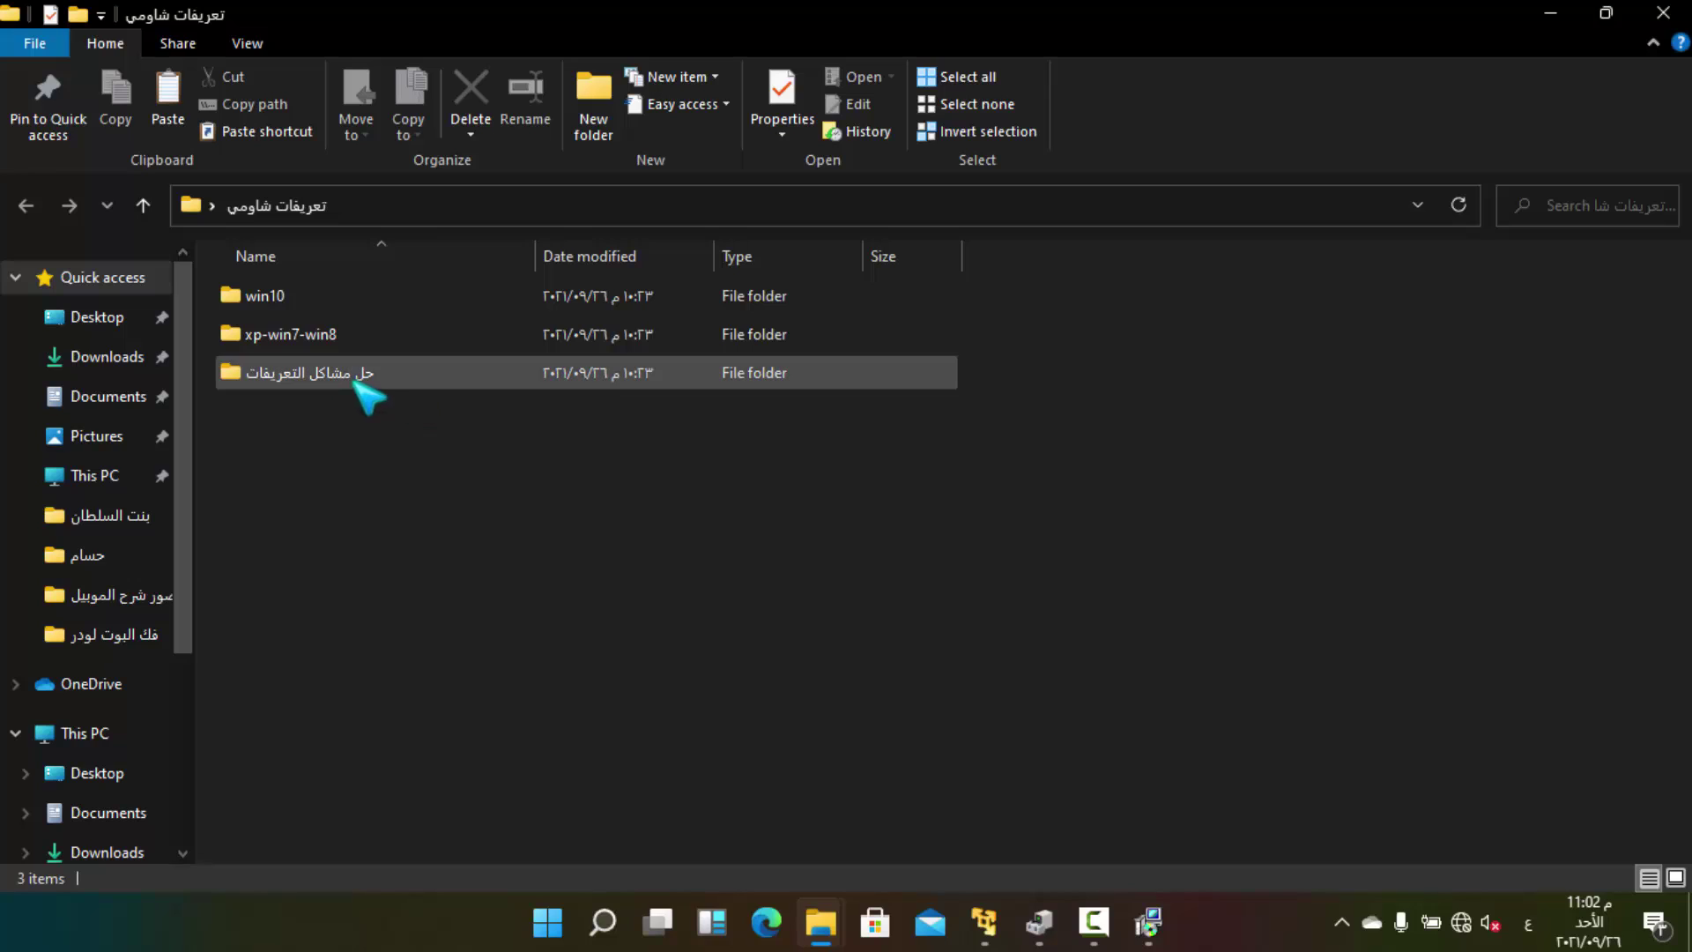
{"action": "mouse_move", "coordinate": [397, 379]}
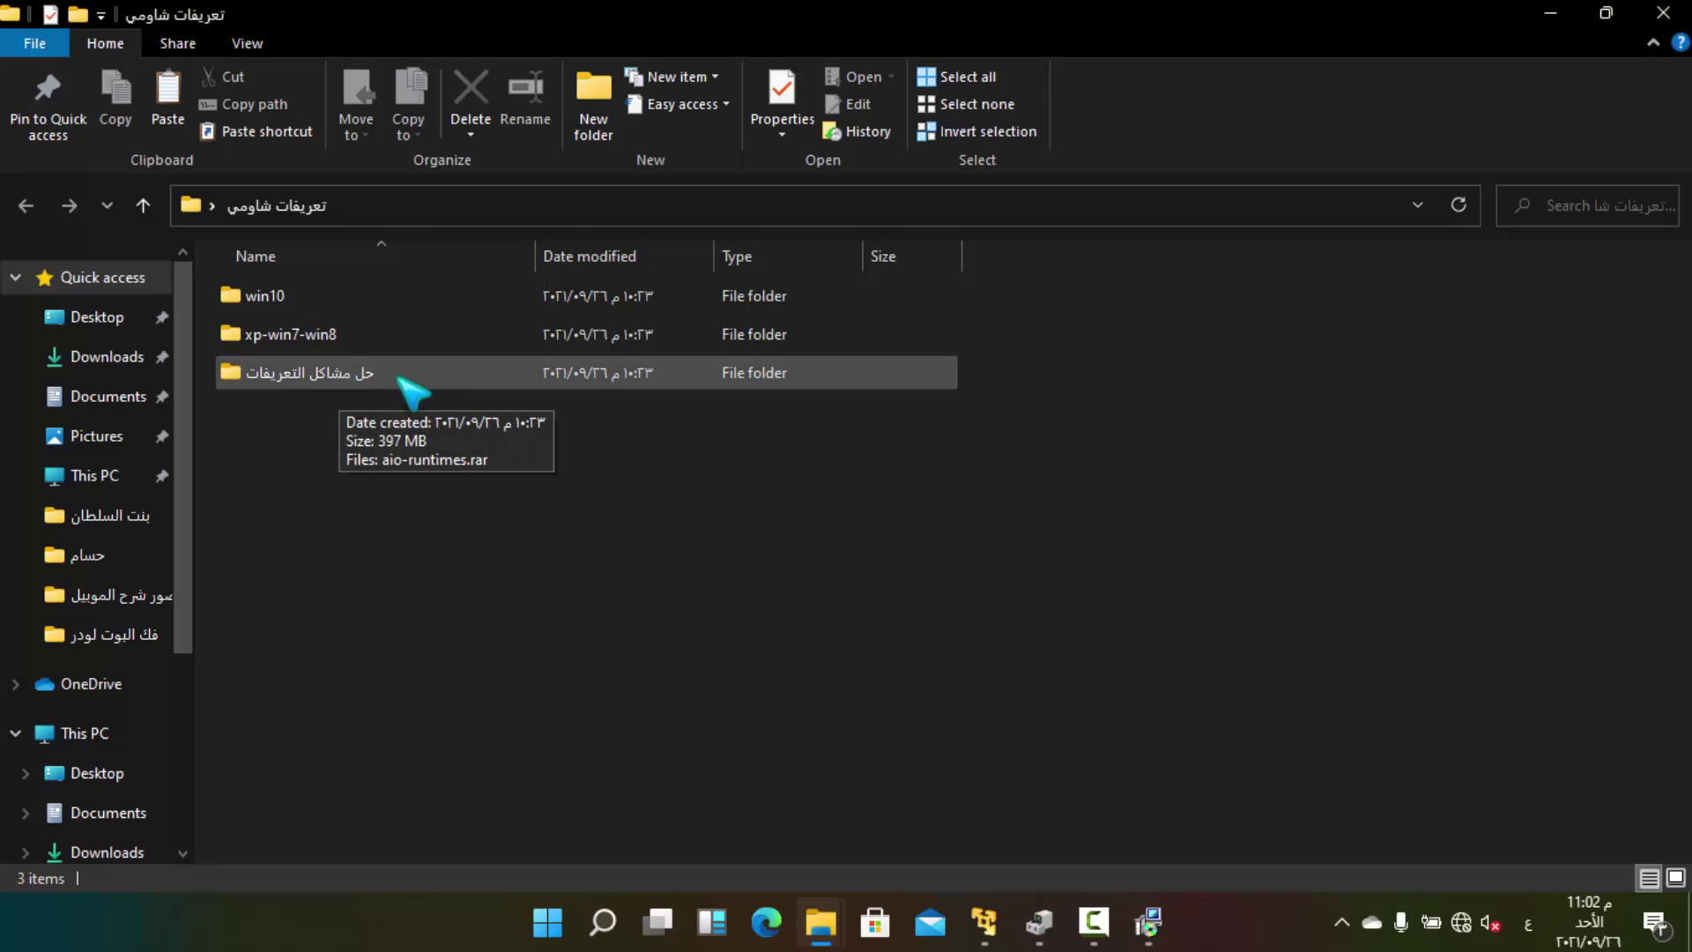
{"action": "left_click", "coordinate": [405, 386]}
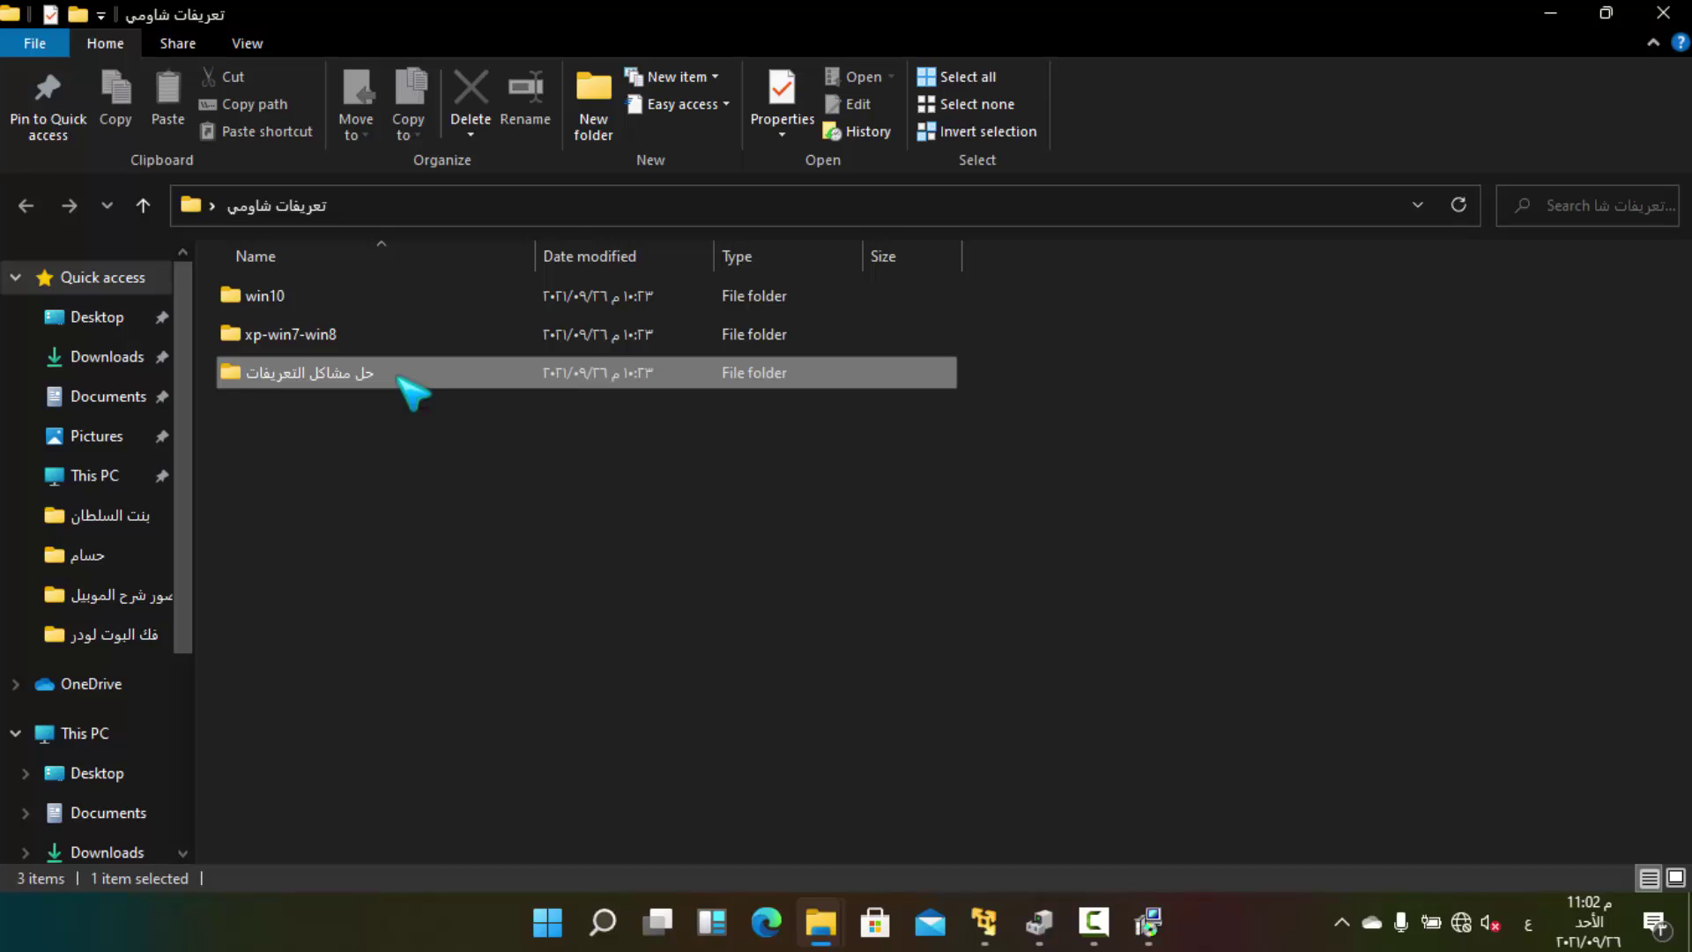
{"action": "double_click", "coordinate": [399, 379]}
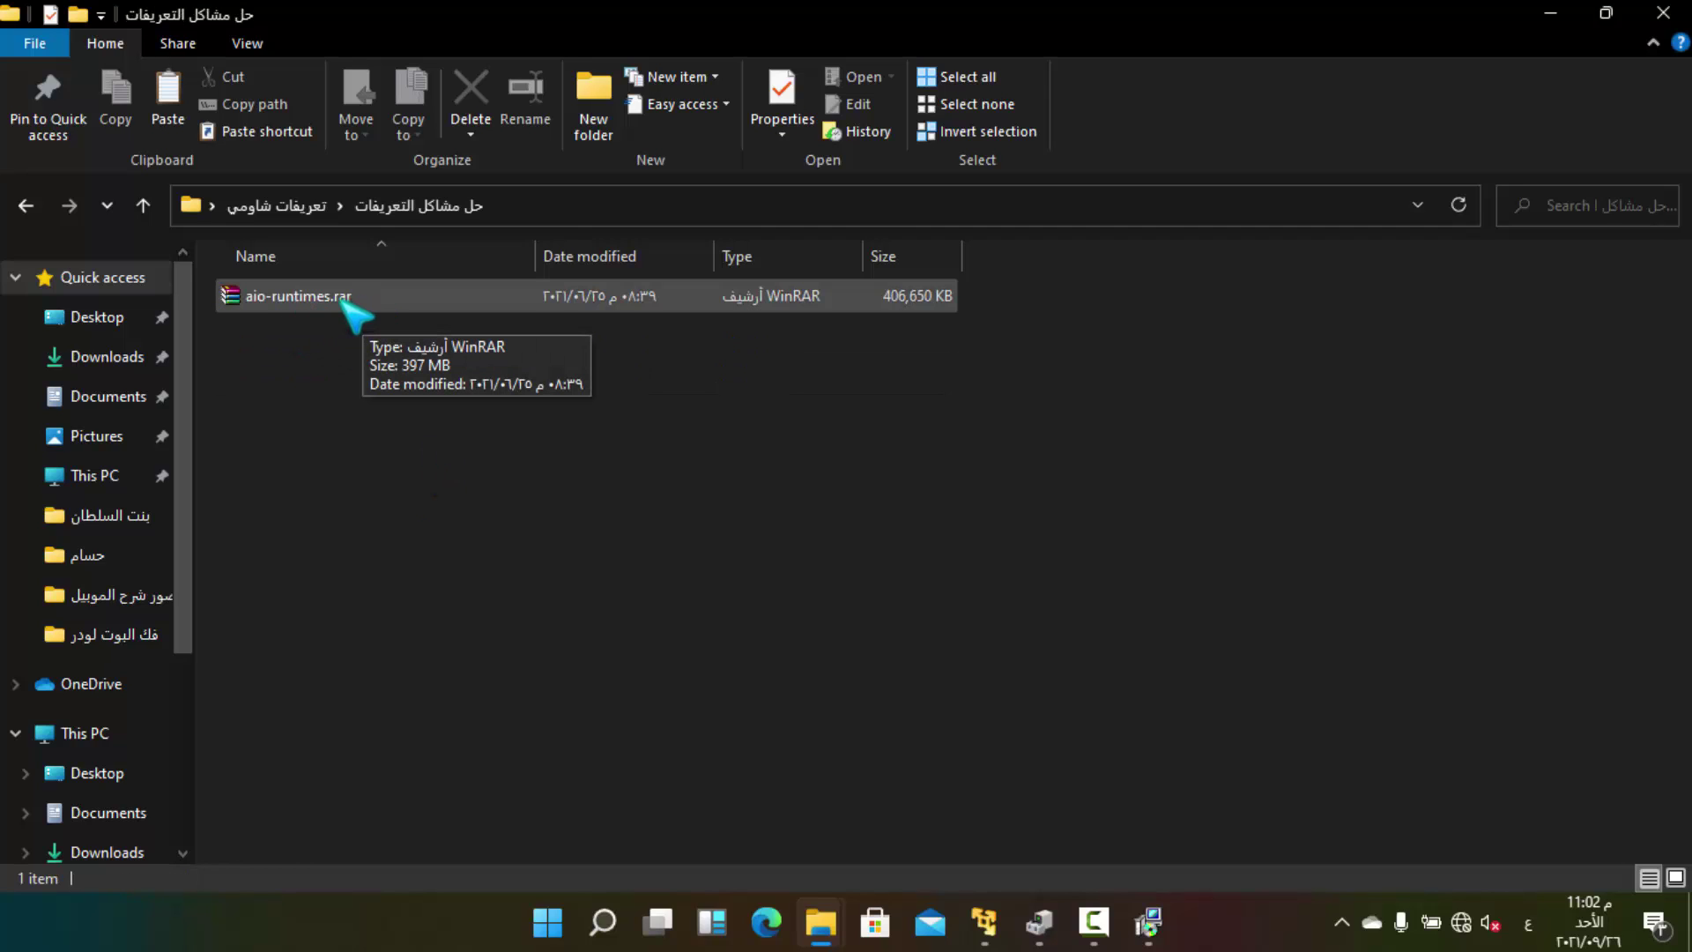
{"action": "double_click", "coordinate": [343, 300]}
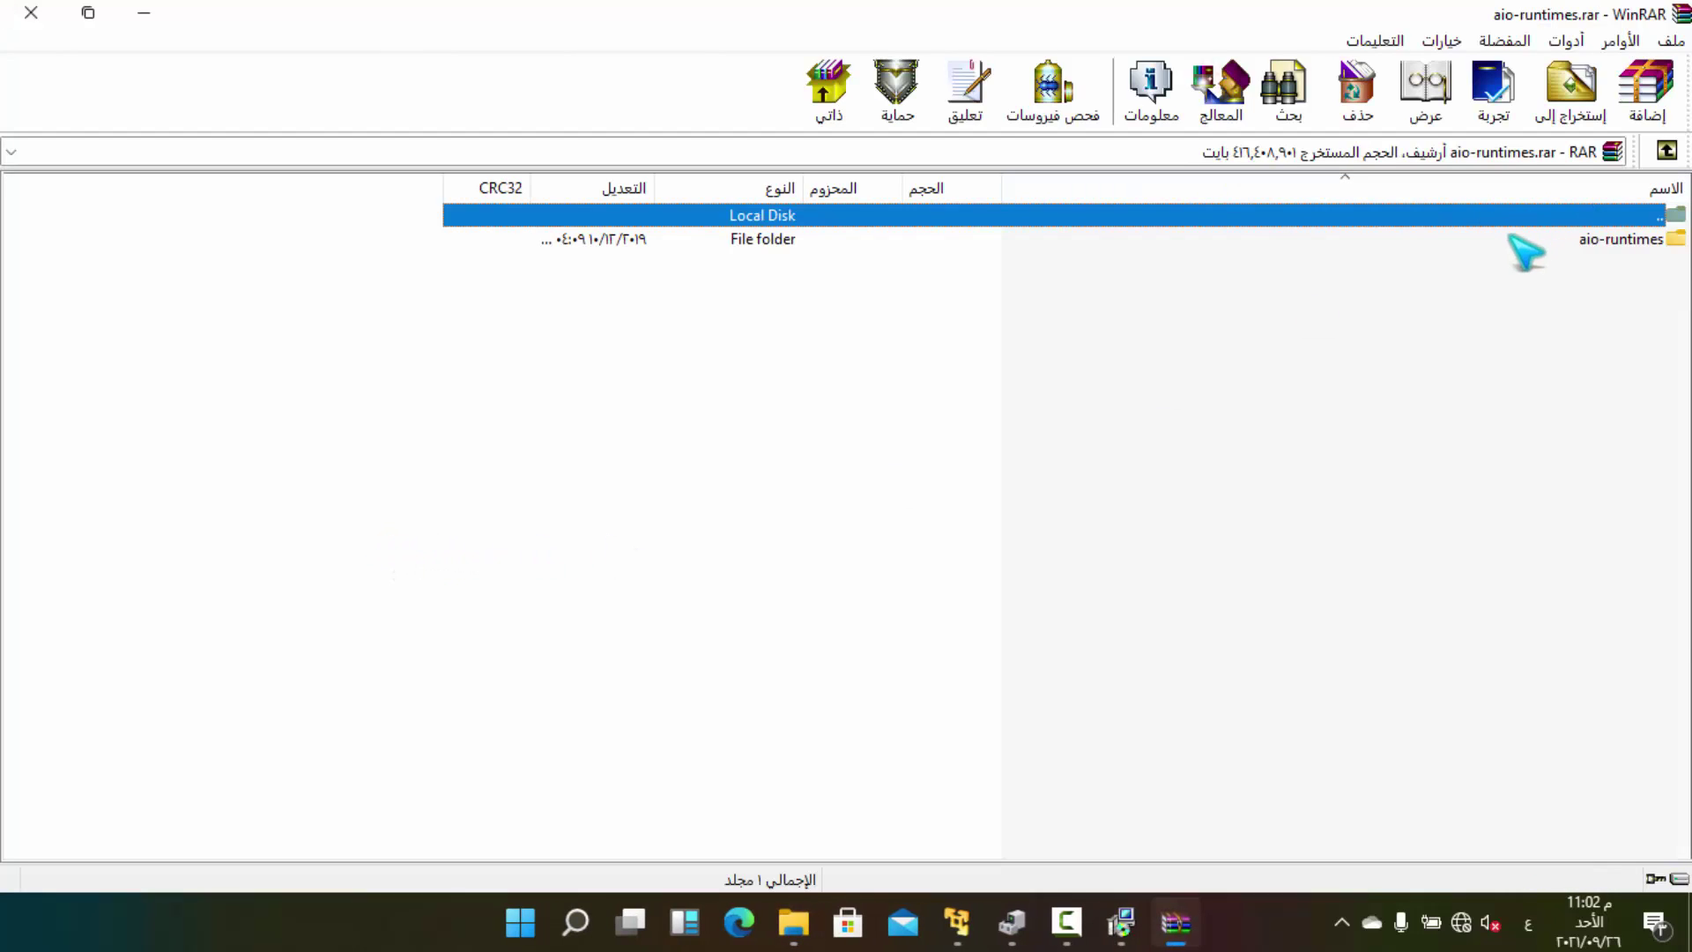
{"action": "double_click", "coordinate": [1517, 237]}
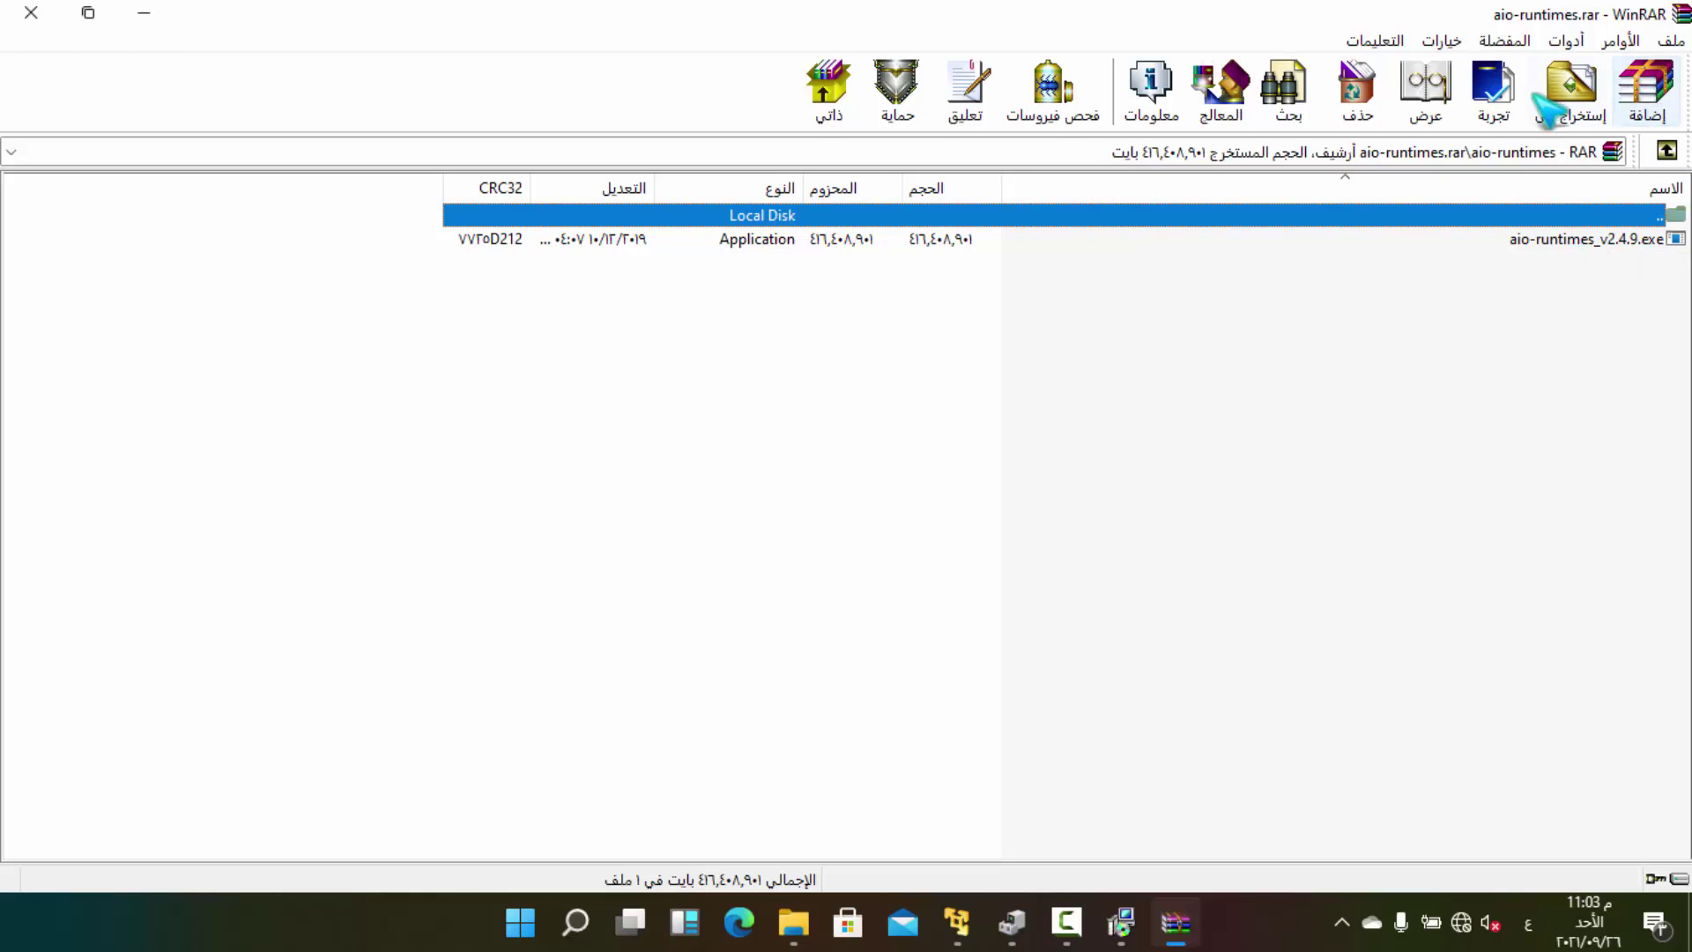
View the extraction options for aio-runtimes_v2.4.9.exe, dismiss them without extracting and close the archive
{"action": "left_click", "coordinate": [1601, 243]}
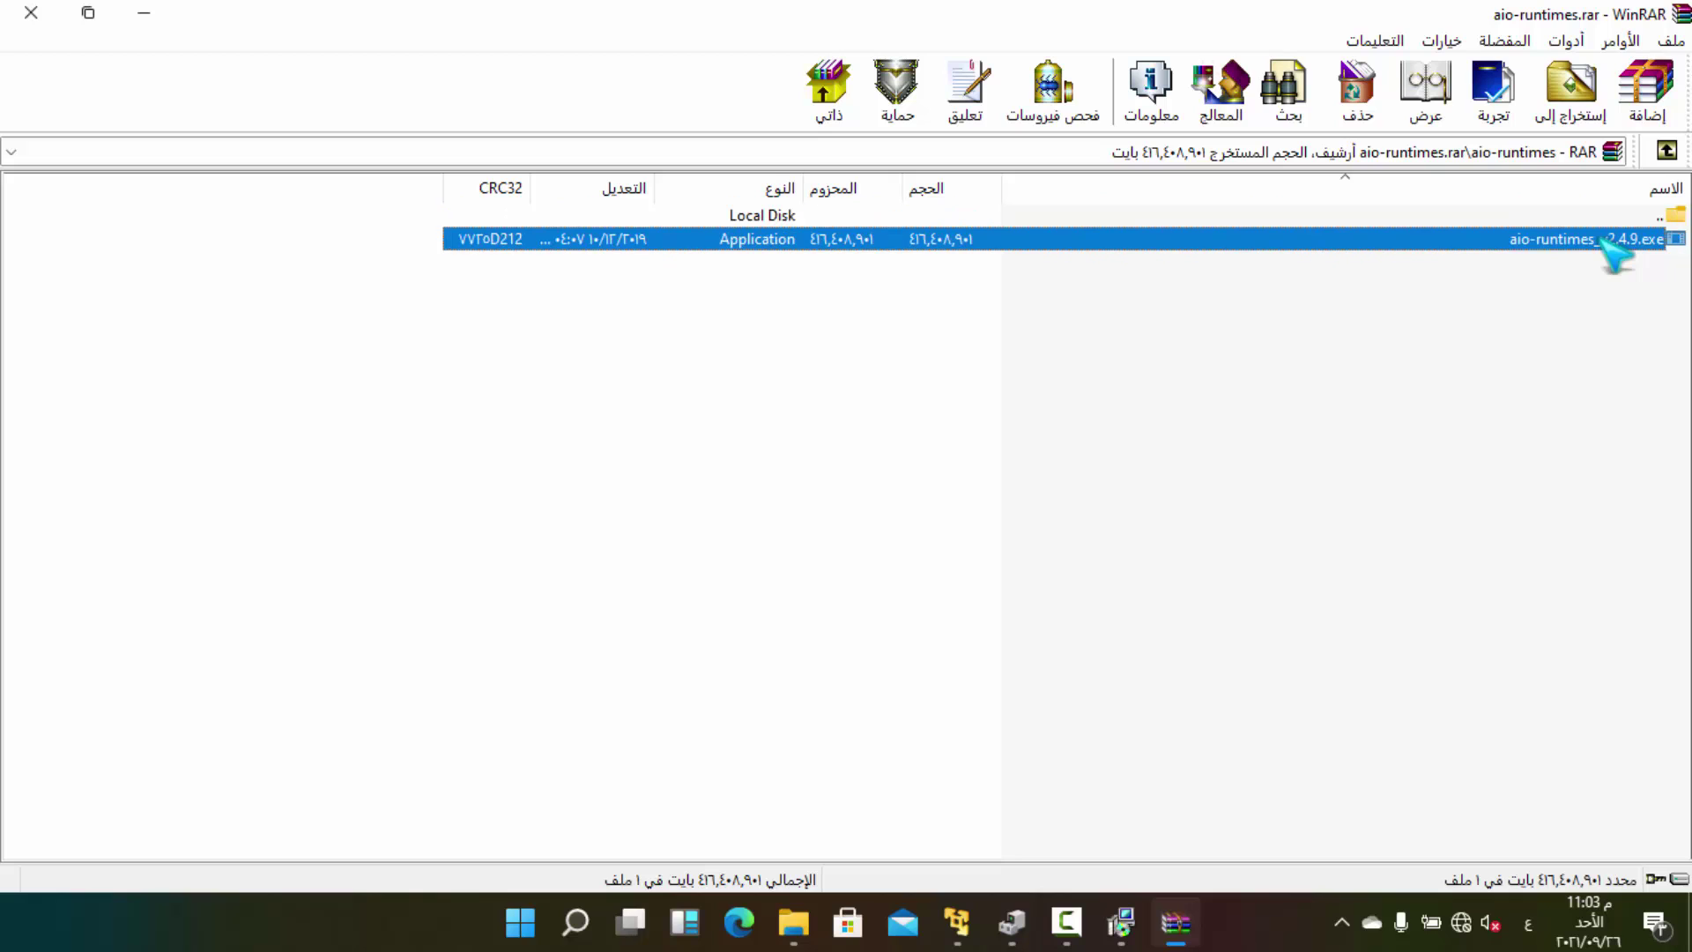
{"action": "left_click", "coordinate": [1596, 111]}
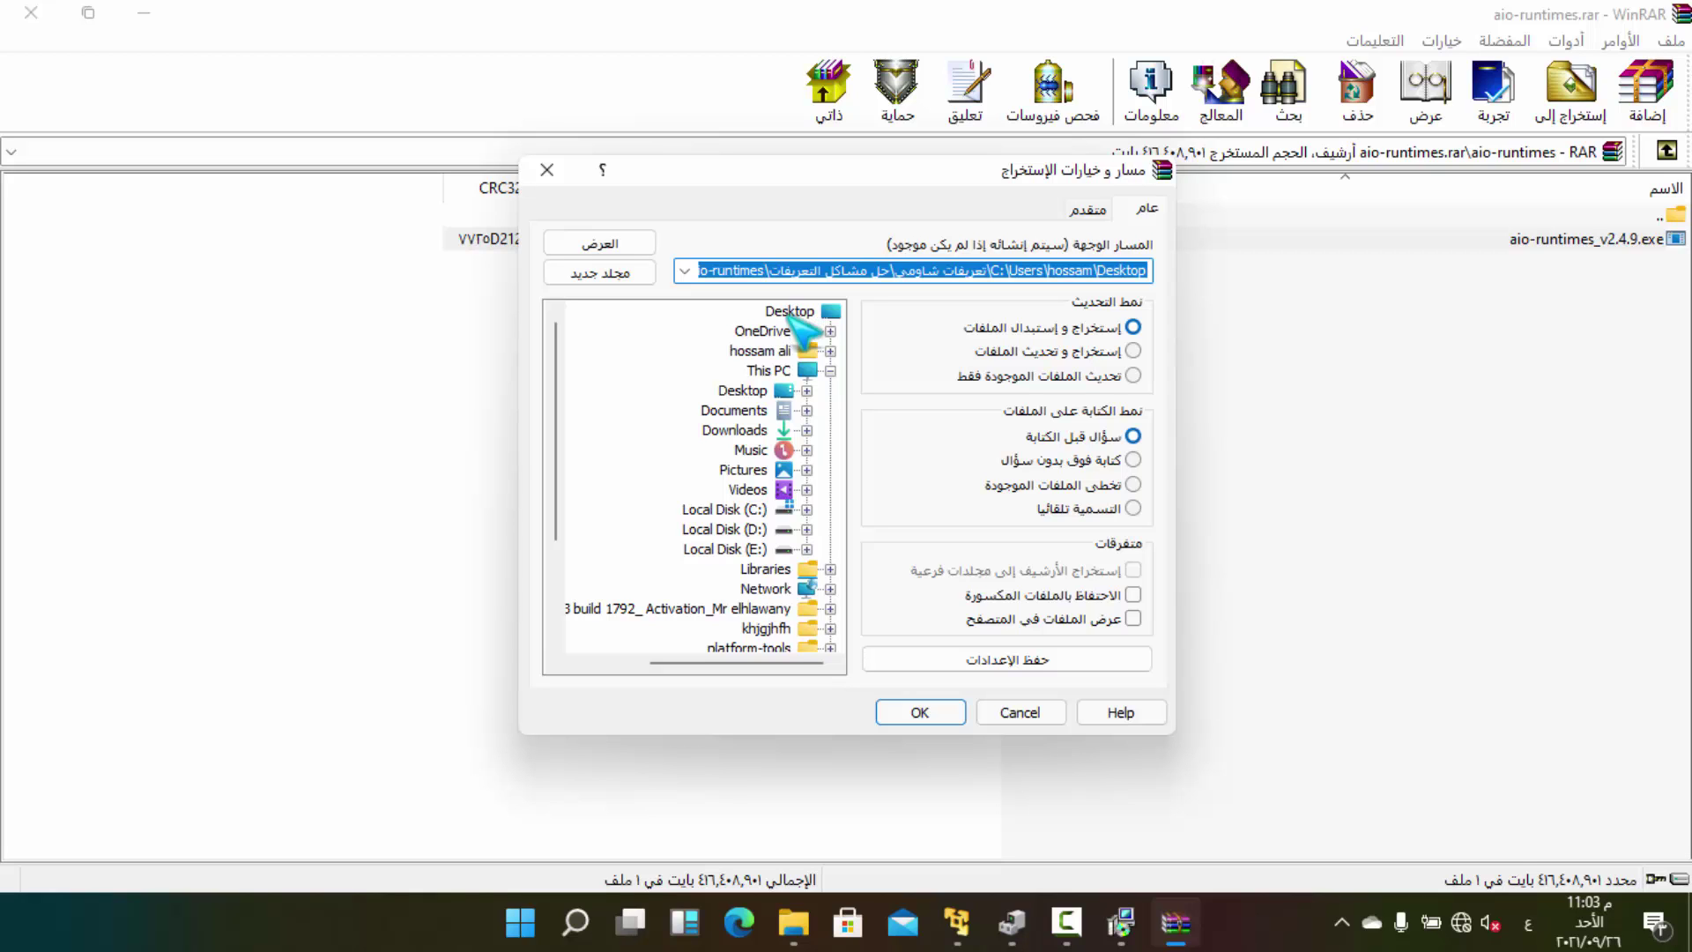
{"action": "left_click", "coordinate": [1013, 709]}
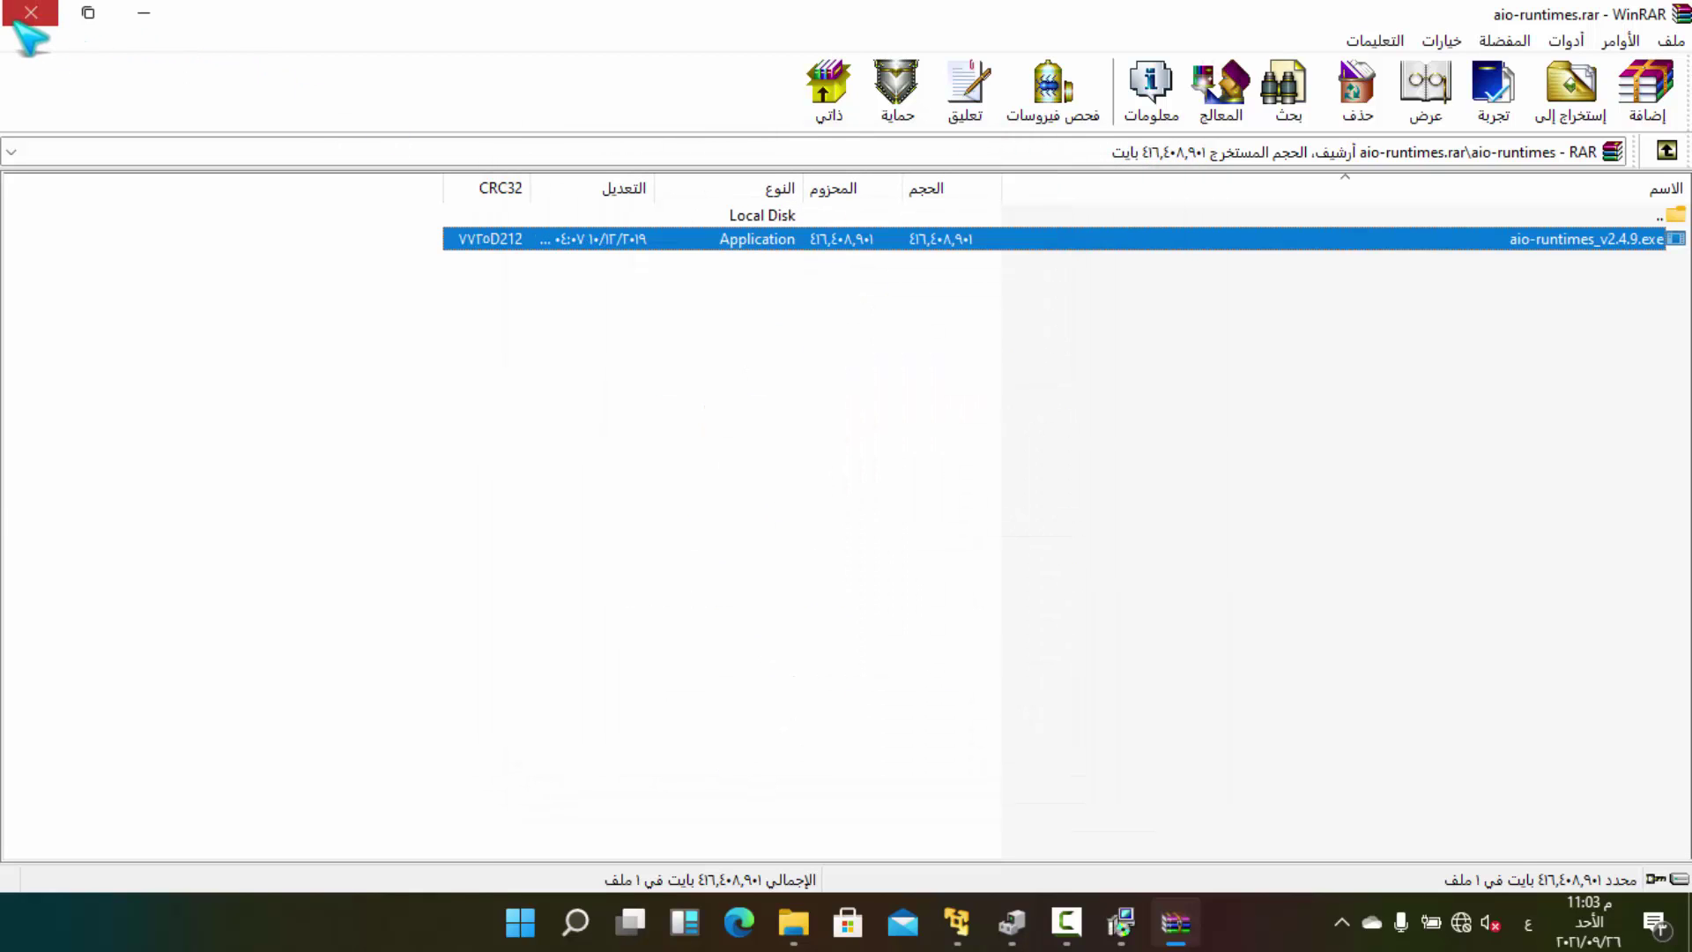
{"action": "left_click", "coordinate": [31, 13]}
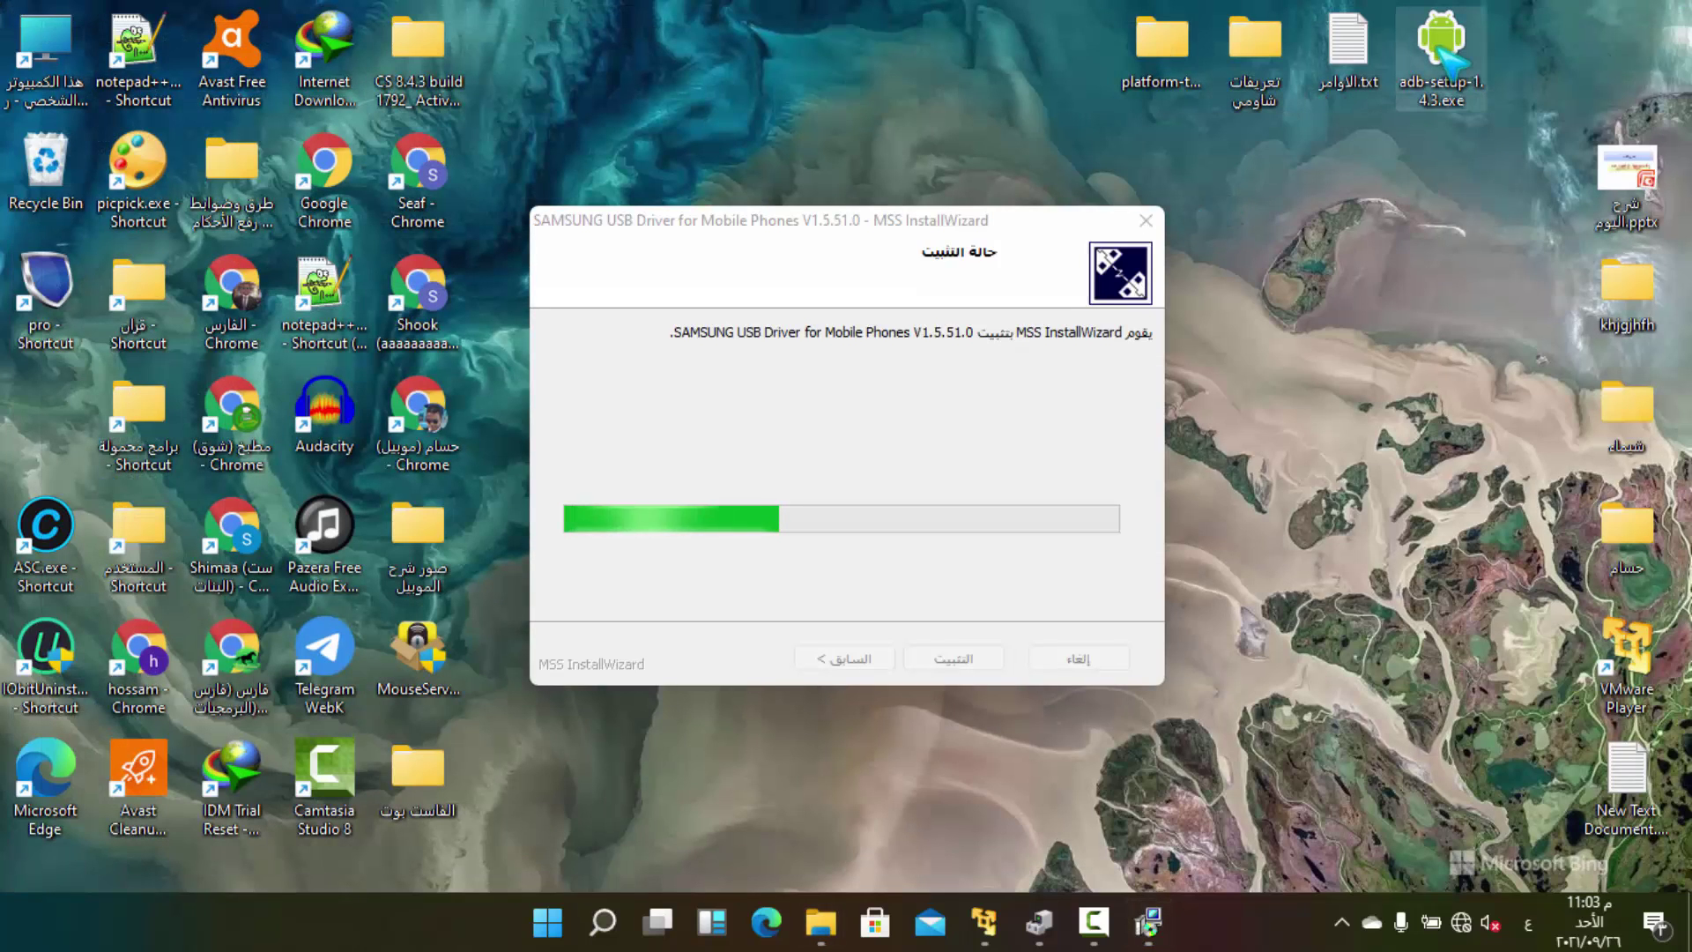
Check the run options of adb-setup-1.4.3.exe without launching it and return its icon to the original place on the desktop
{"action": "left_click_drag", "start_coordinate": [1440, 53], "coordinate": [1362, 295]}
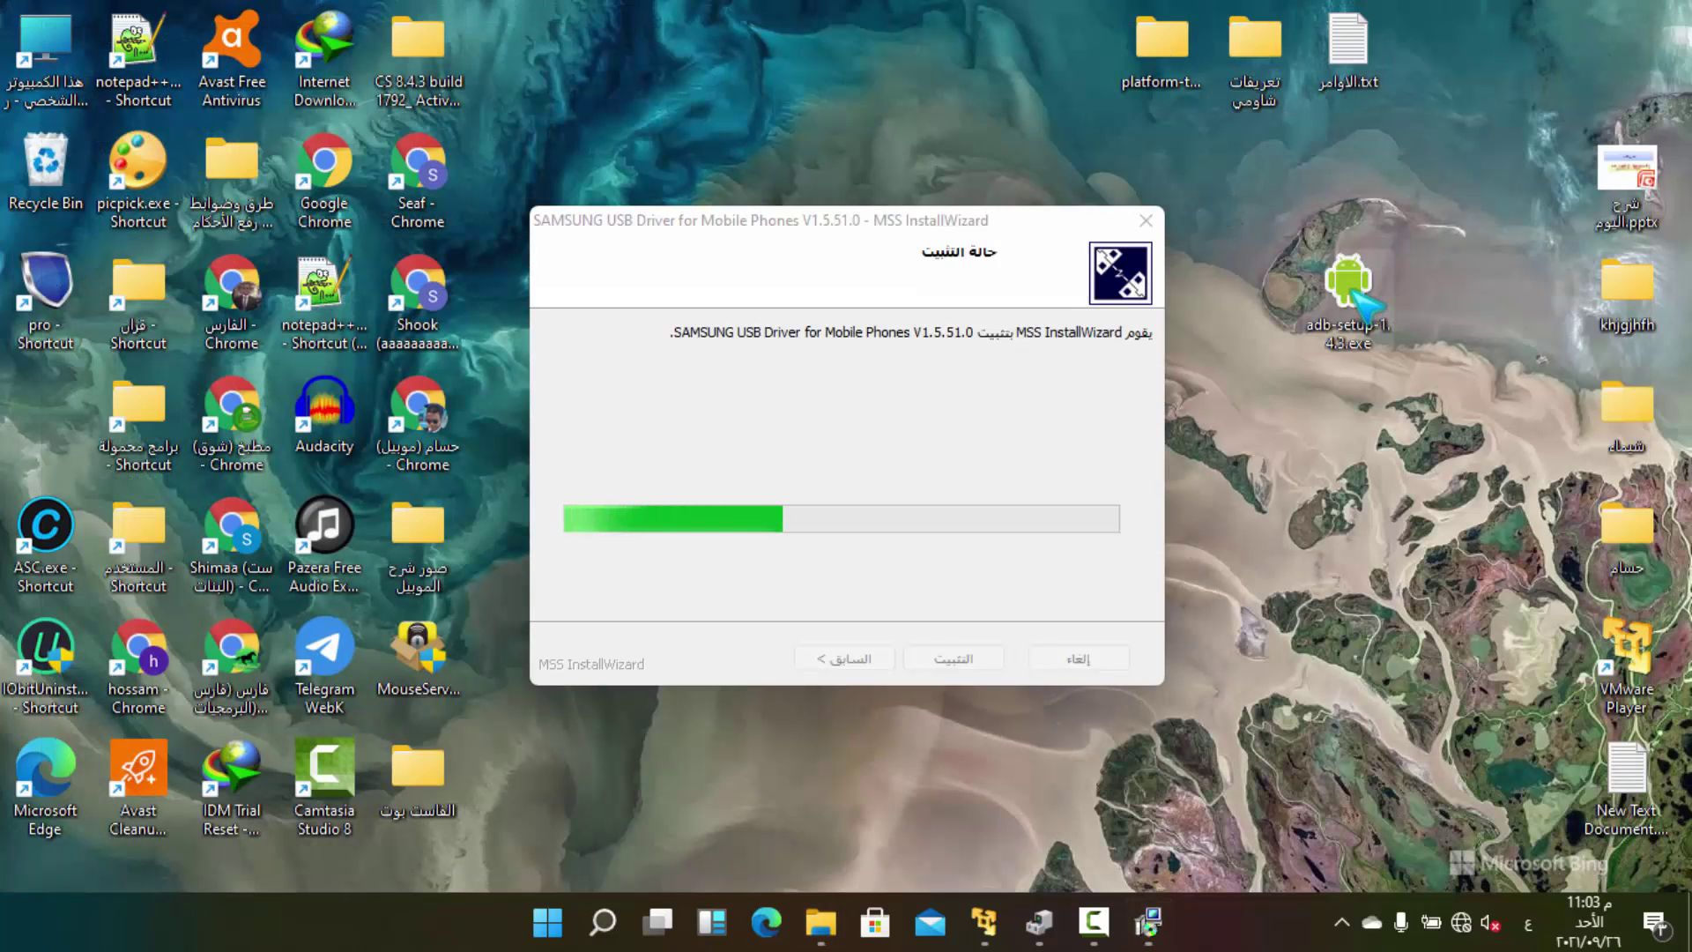
{"action": "right_click", "coordinate": [1358, 297]}
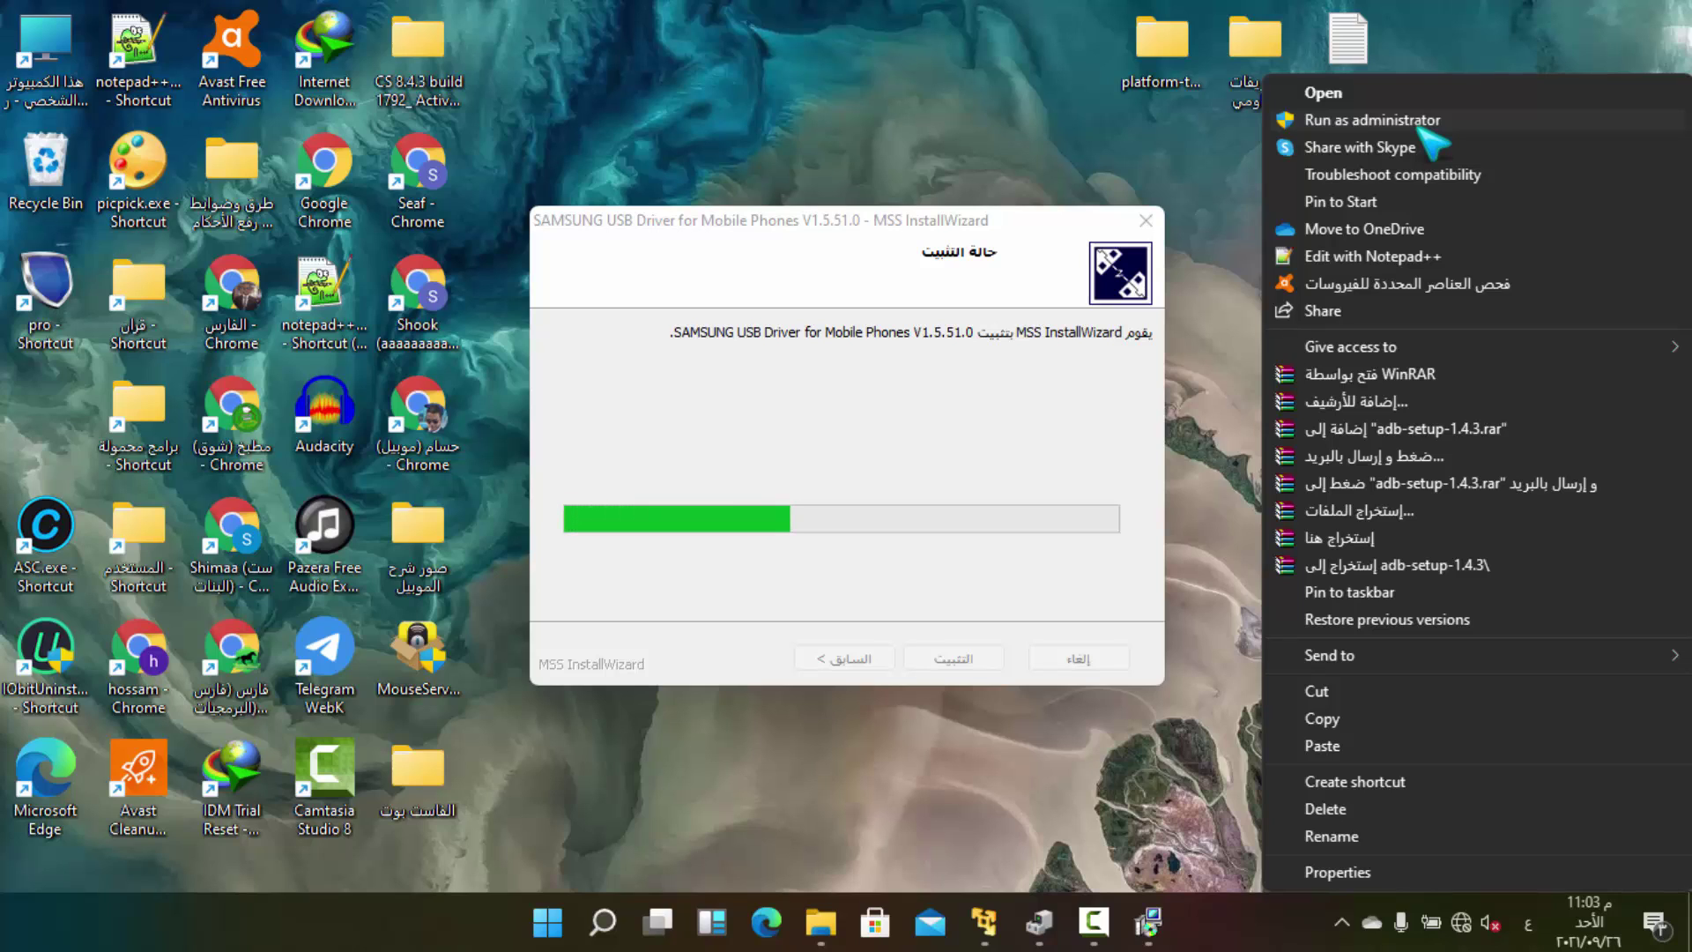
{"action": "left_click", "coordinate": [864, 4]}
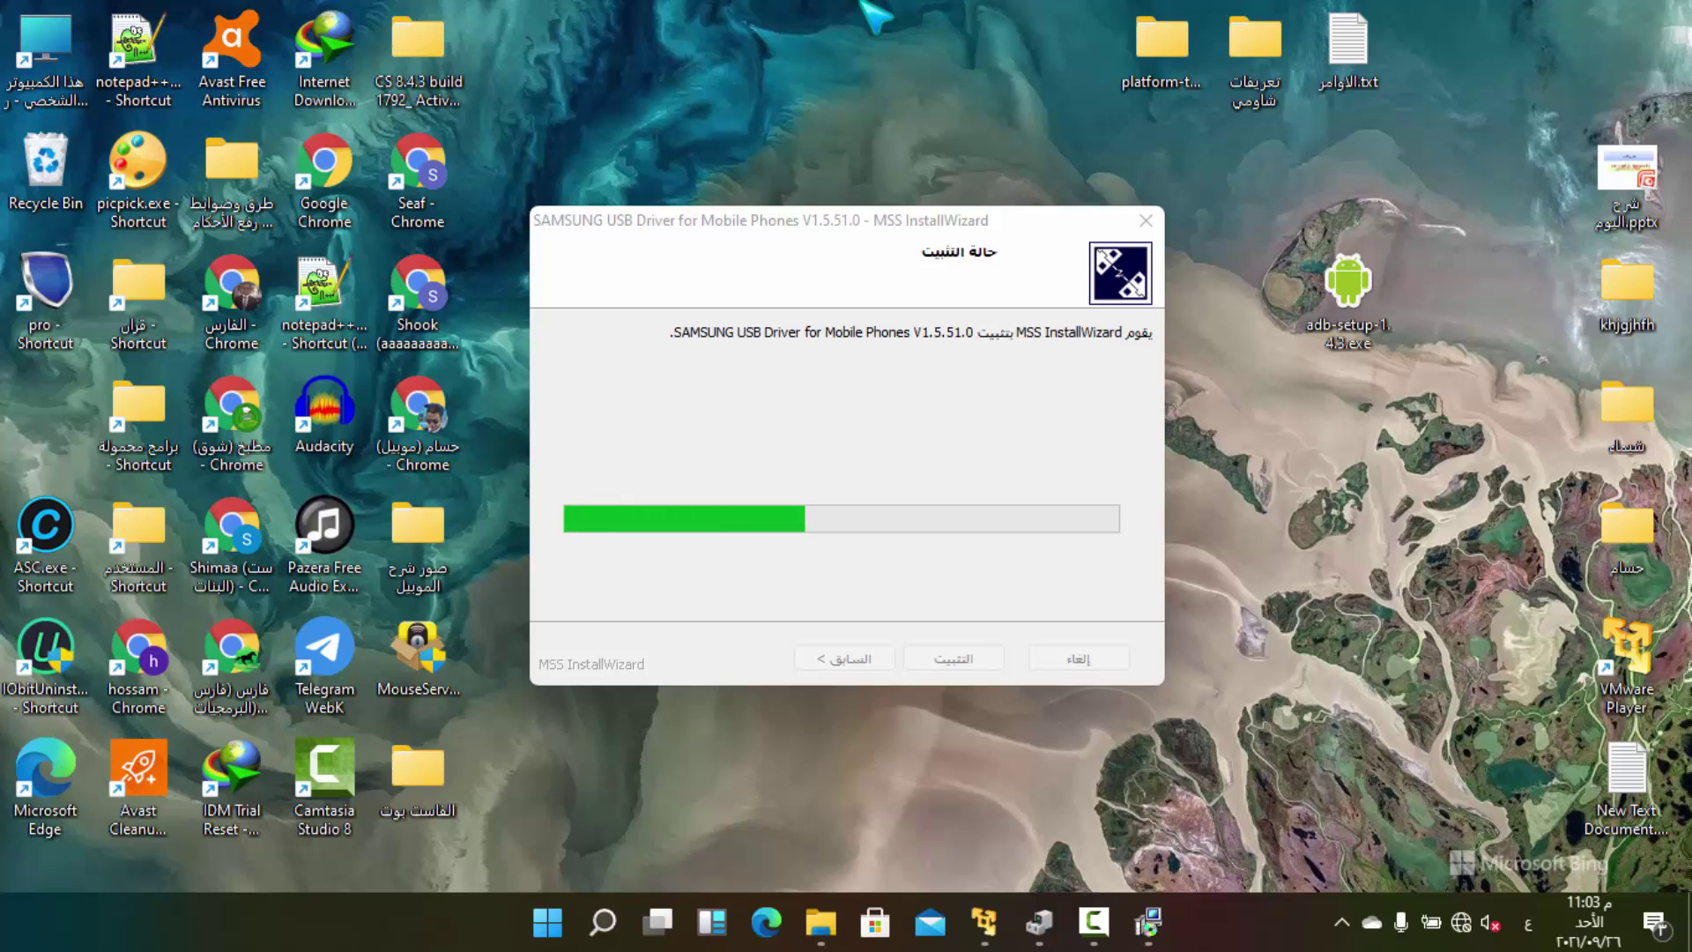
{"action": "left_click_drag", "start_coordinate": [1357, 304], "coordinate": [1440, 168]}
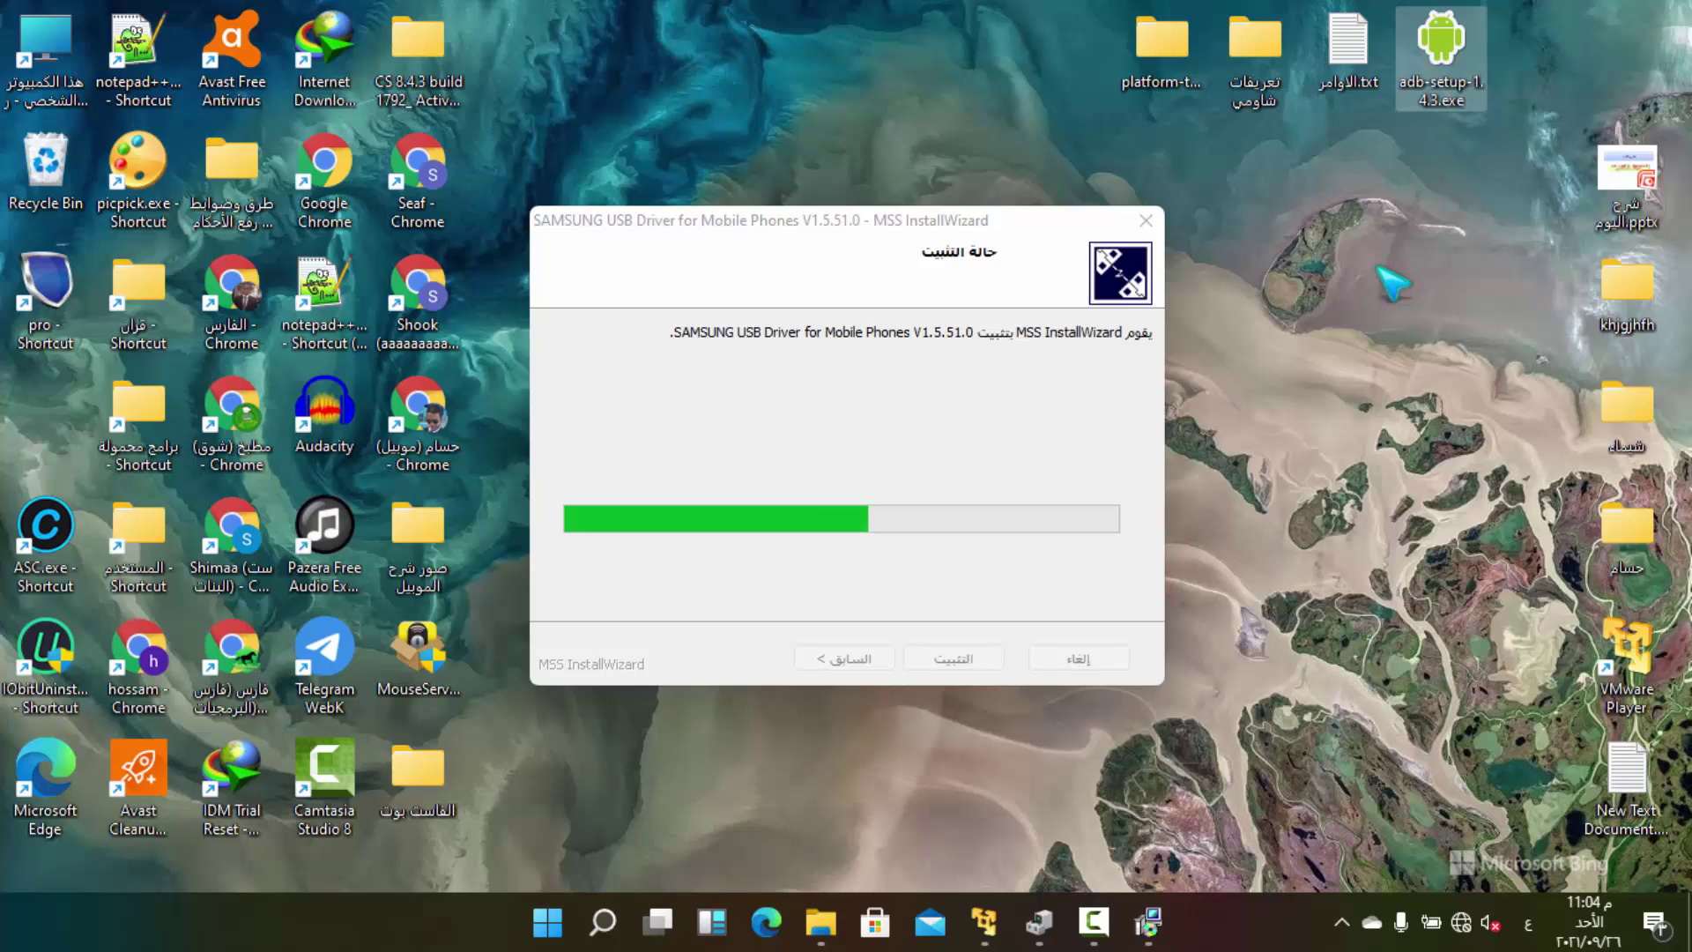
{"action": "left_click", "coordinate": [1090, 937]}
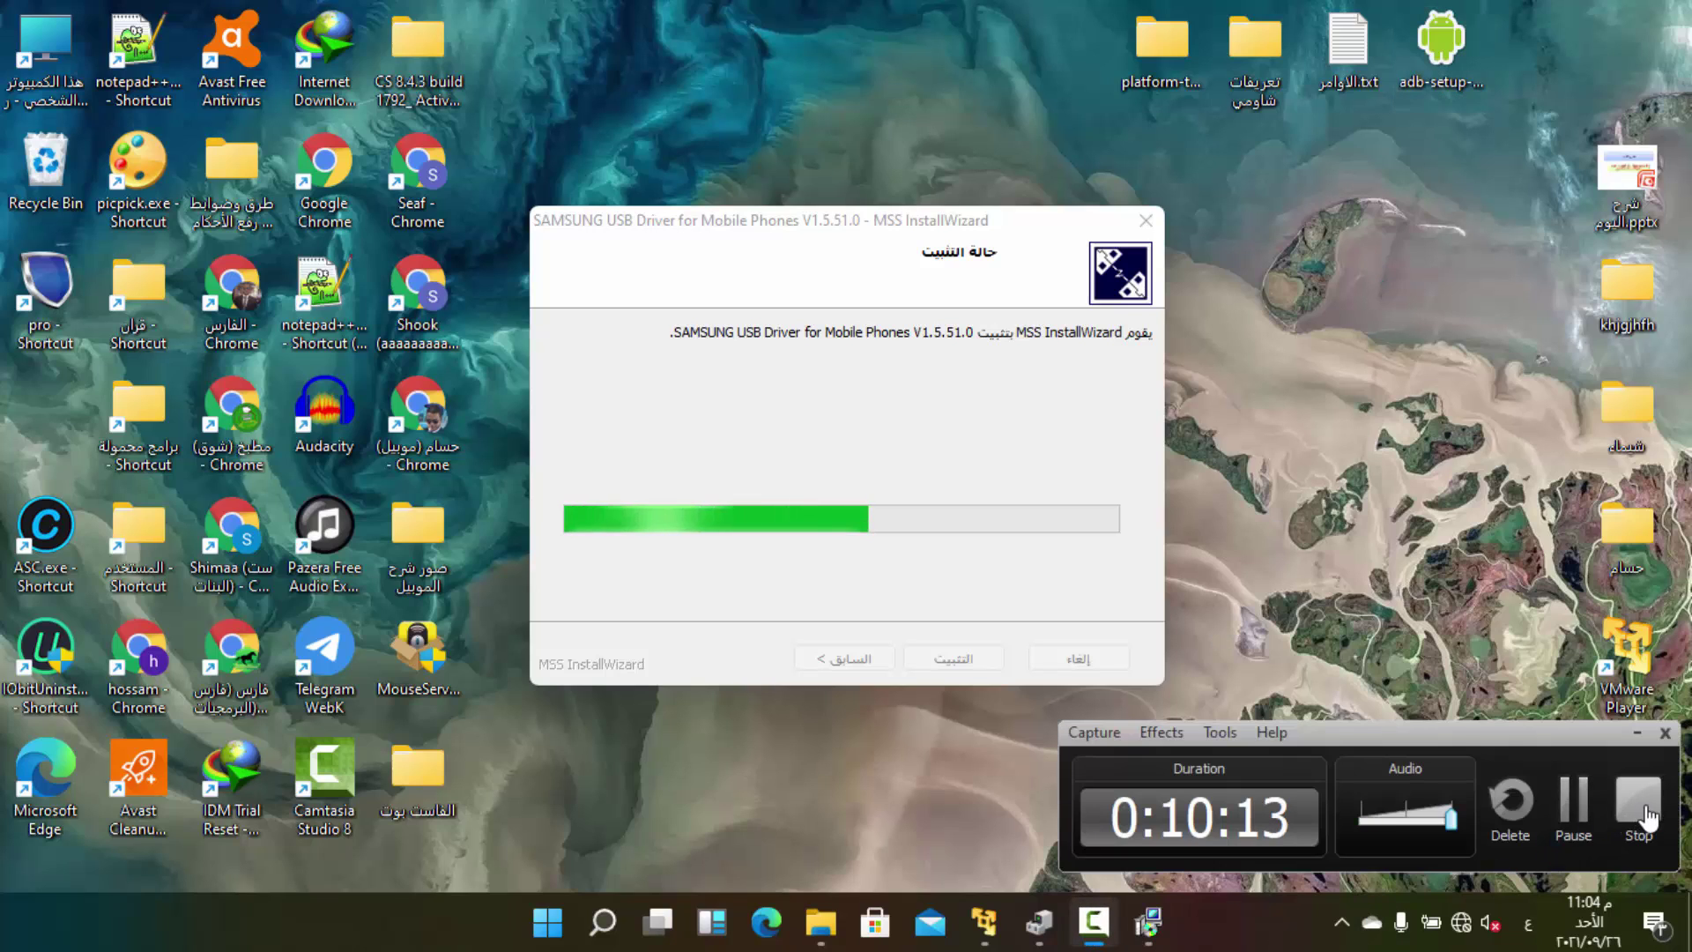